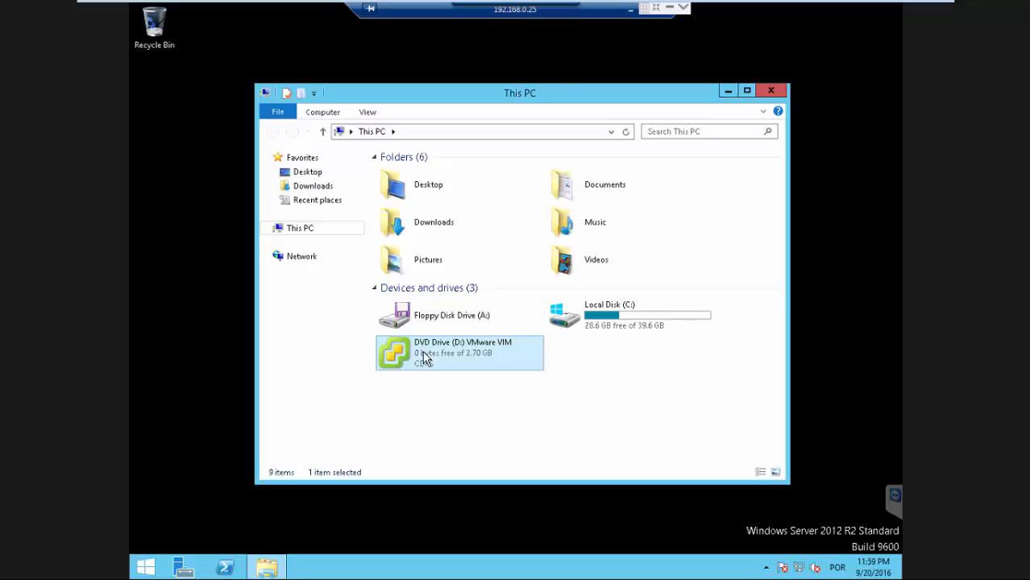
# Switch between the two vSphere Client sessions and the remote Windows Server desktop.
pyautogui.click(631, 10)
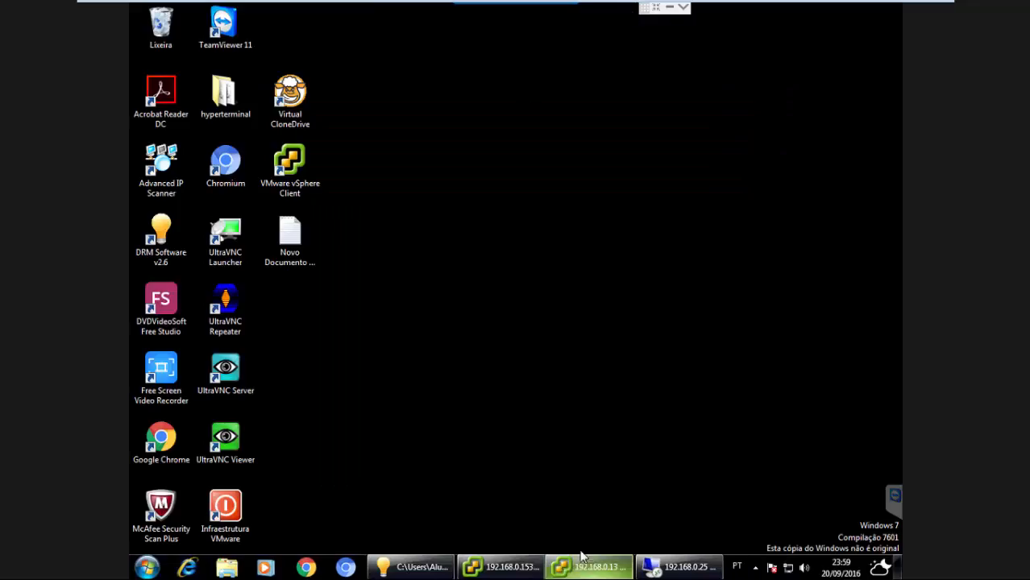
pyautogui.click(596, 569)
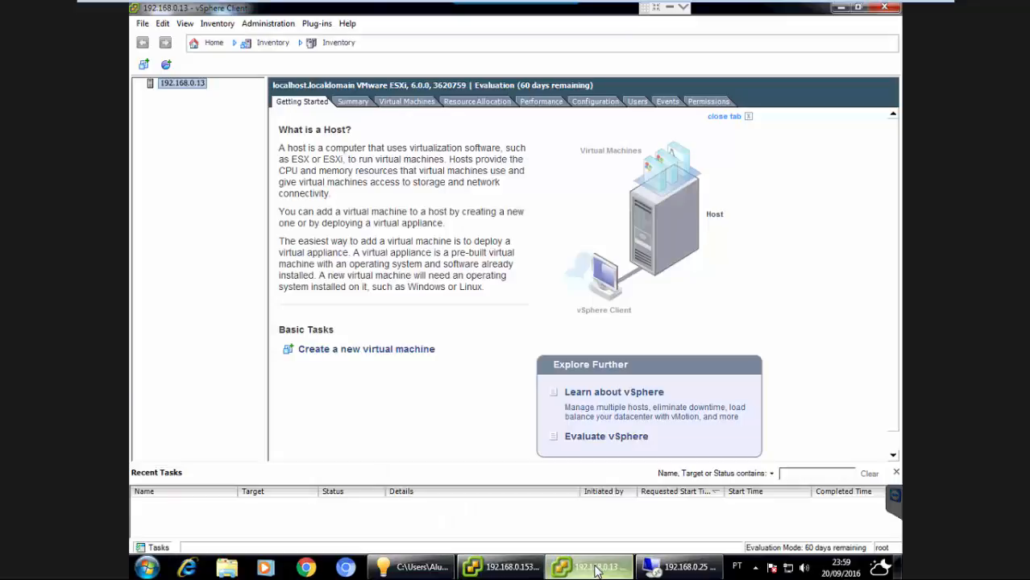
pyautogui.click(469, 568)
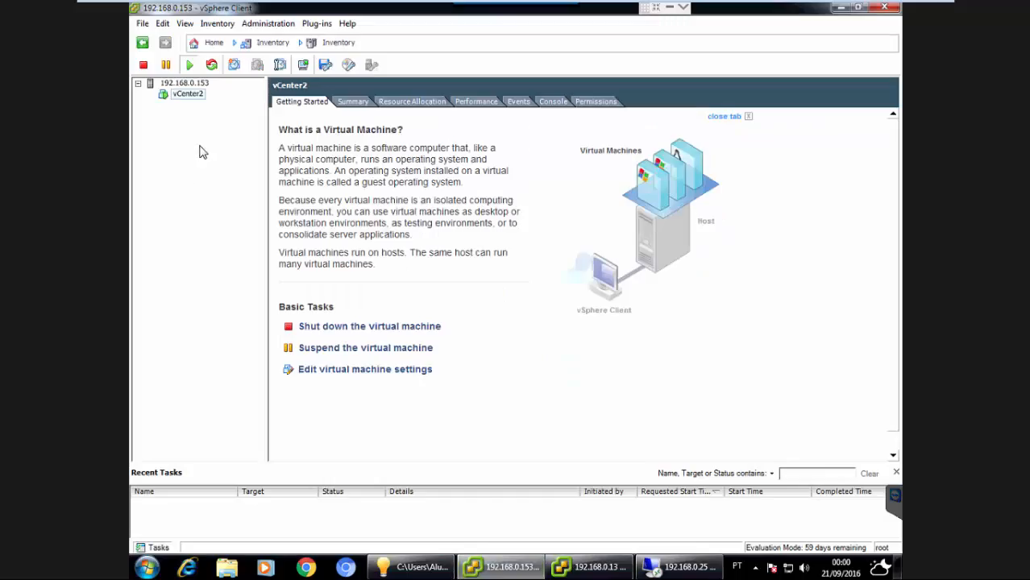
pyautogui.click(184, 83)
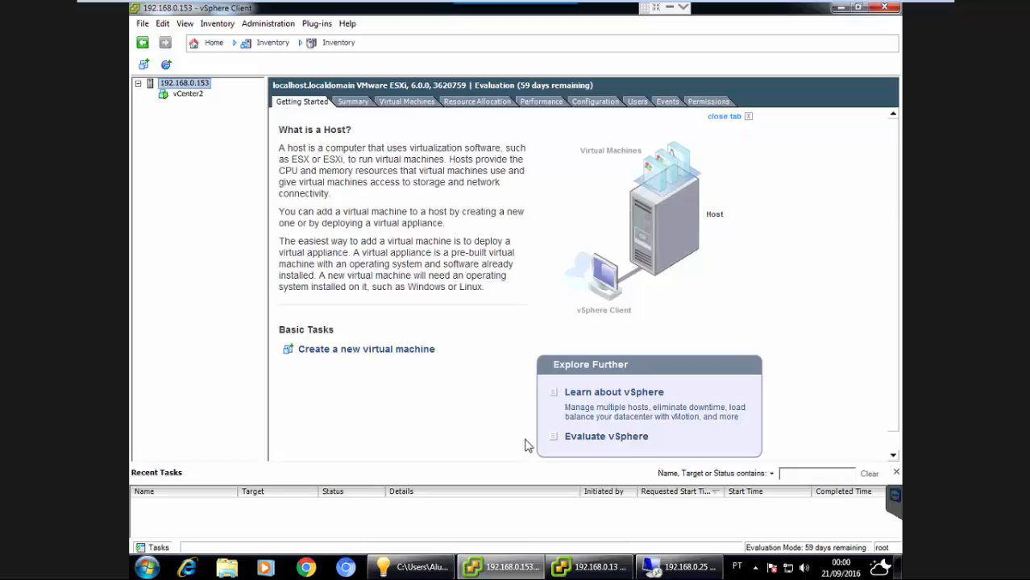
pyautogui.moveTo(695, 572)
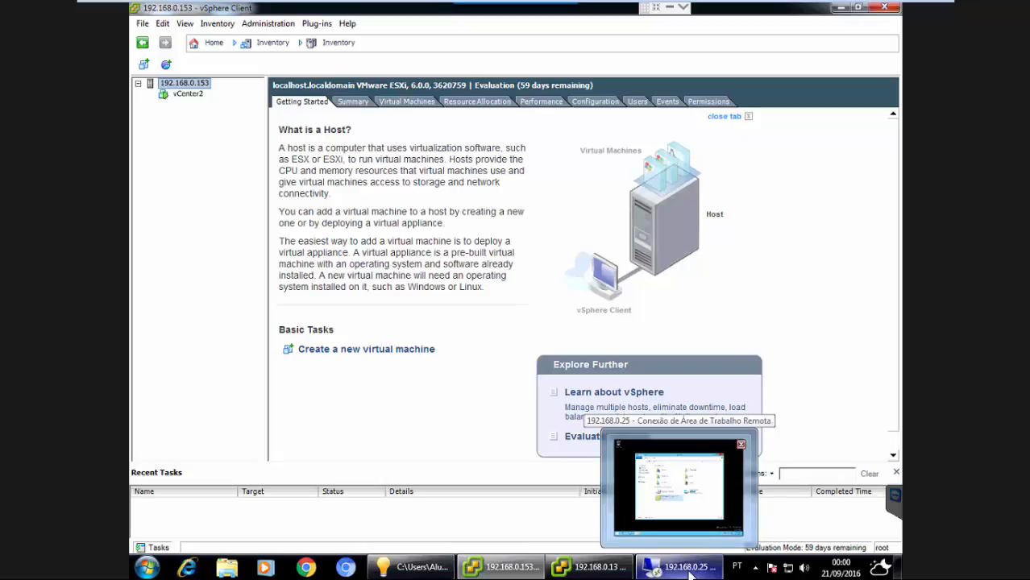
pyautogui.click(625, 572)
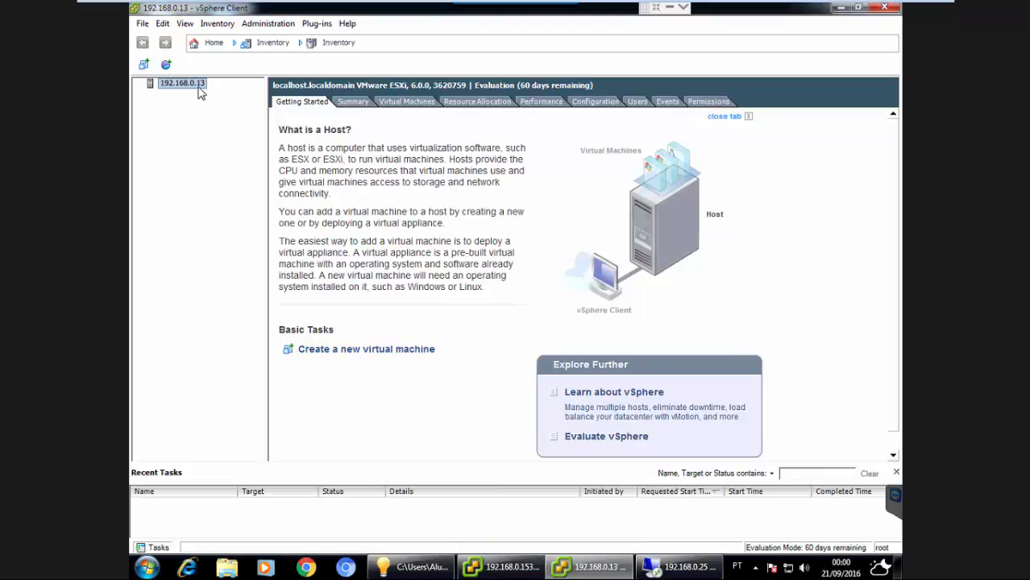
pyautogui.click(500, 567)
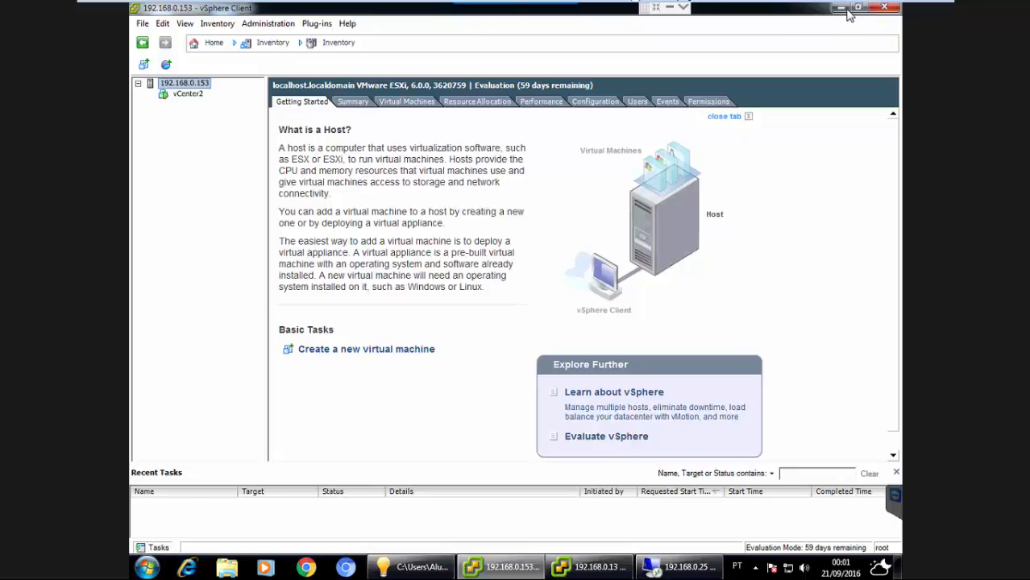
pyautogui.click(676, 567)
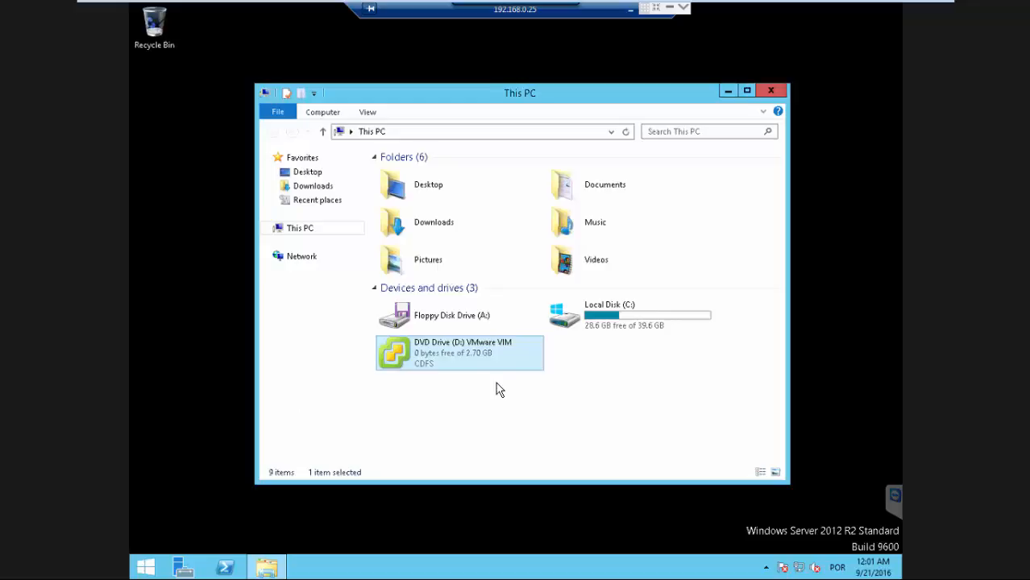
pyautogui.click(631, 15)
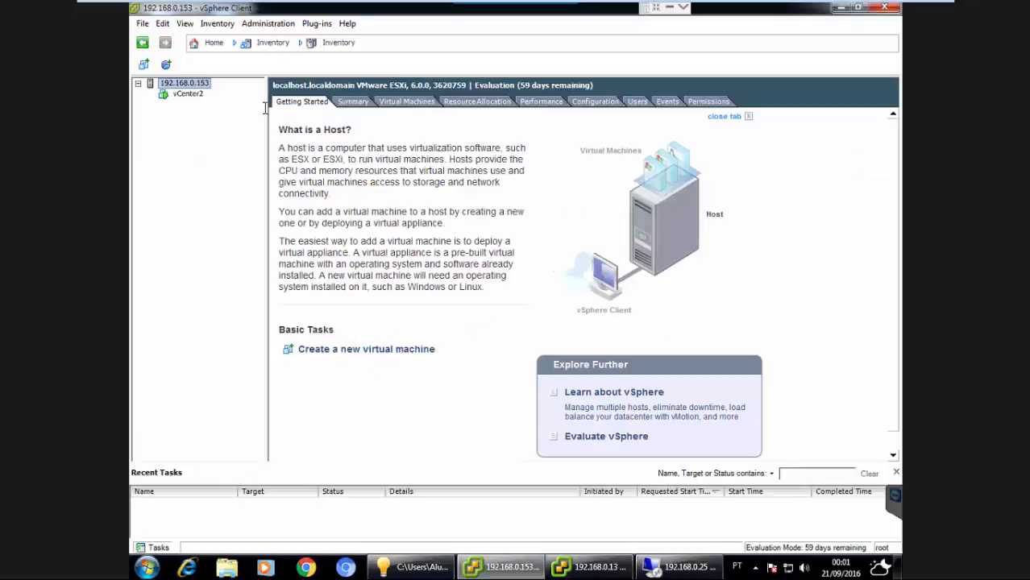
# Select the vCenter2 virtual machine and inspect the connection of its CD/DVD drive 1.
pyautogui.click(187, 94)
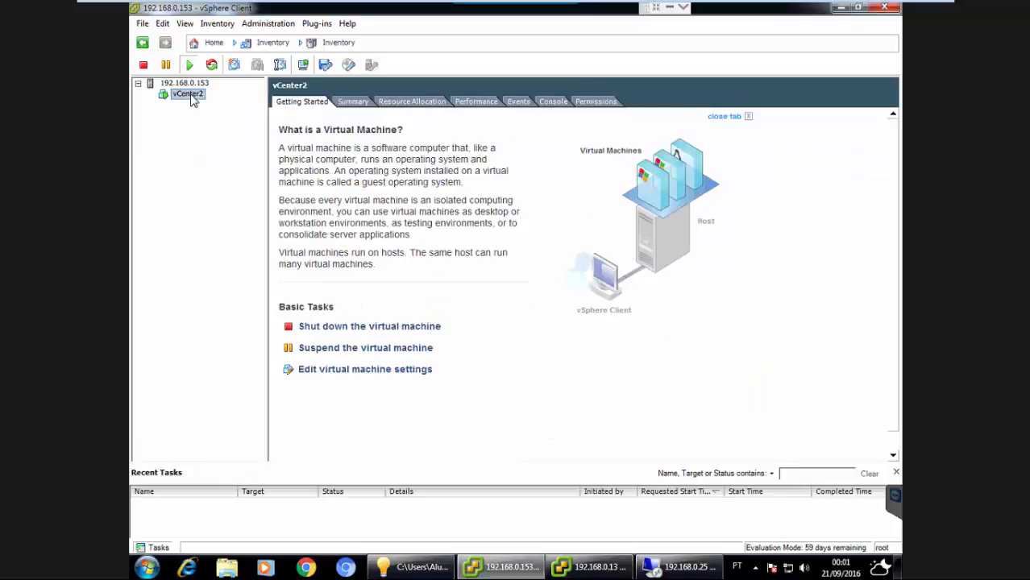
pyautogui.click(350, 66)
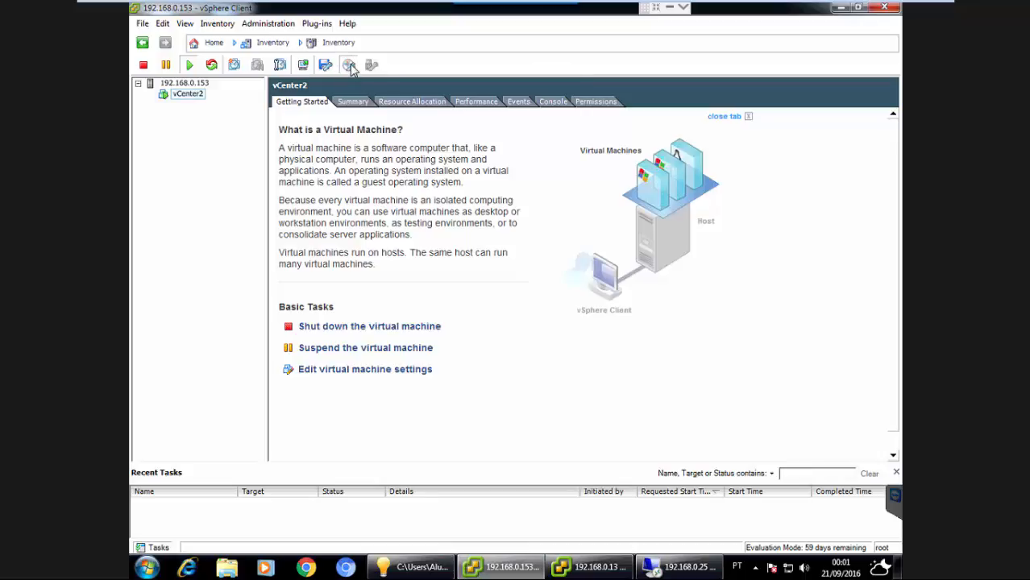
pyautogui.moveTo(381, 84)
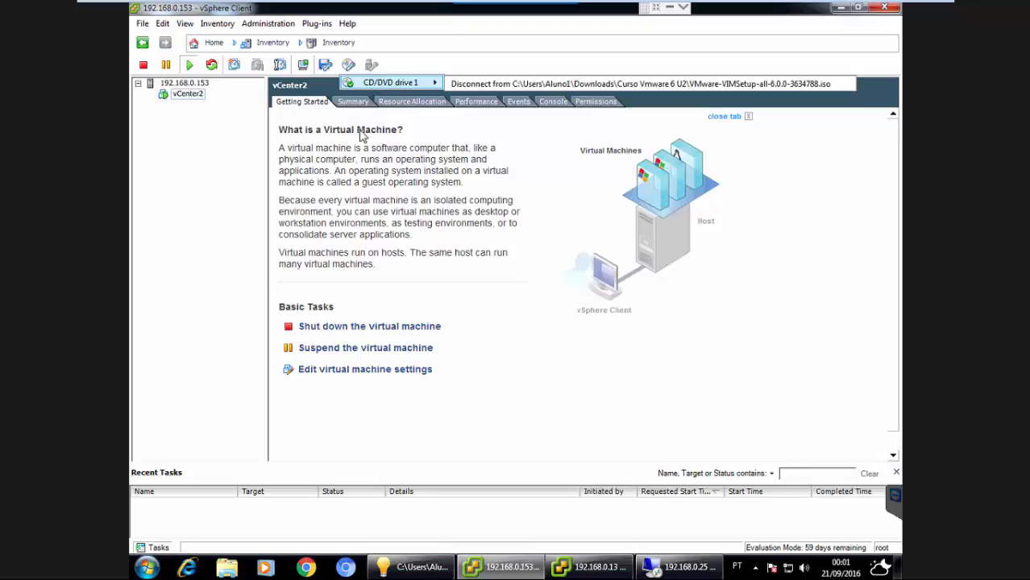
# Browse the Downloads\Curso Vmware 6 U2 folder to locate VMware-VIMSetup-all-6.0.0-3634788.iso, then close the folder window.
pyautogui.click(228, 568)
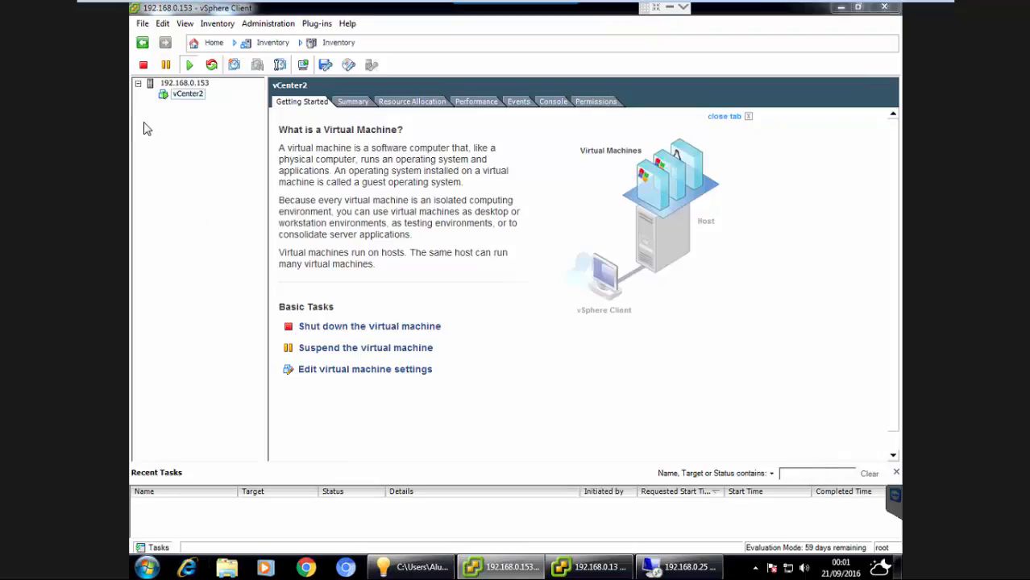
pyautogui.click(349, 223)
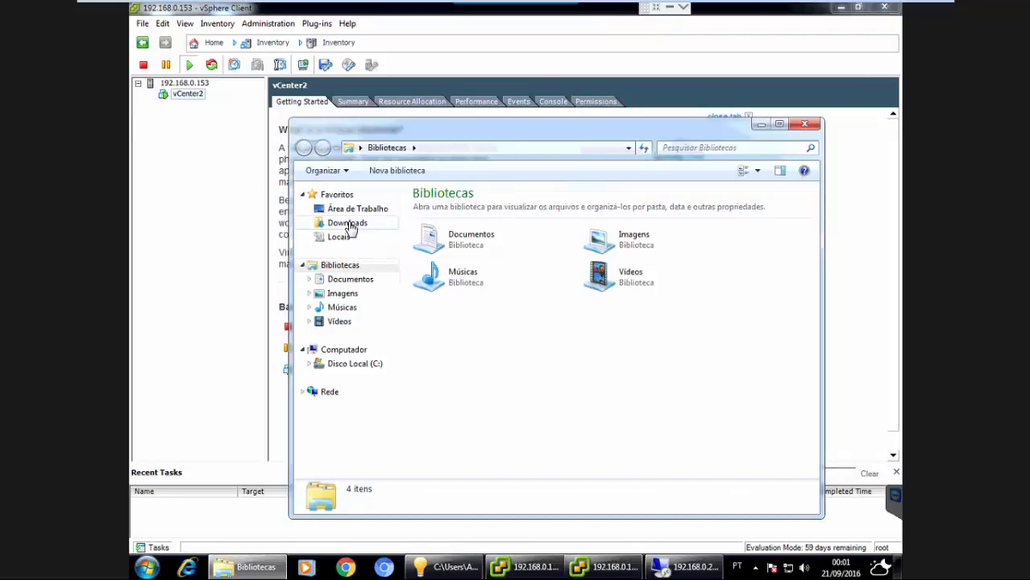
pyautogui.doubleClick(467, 210)
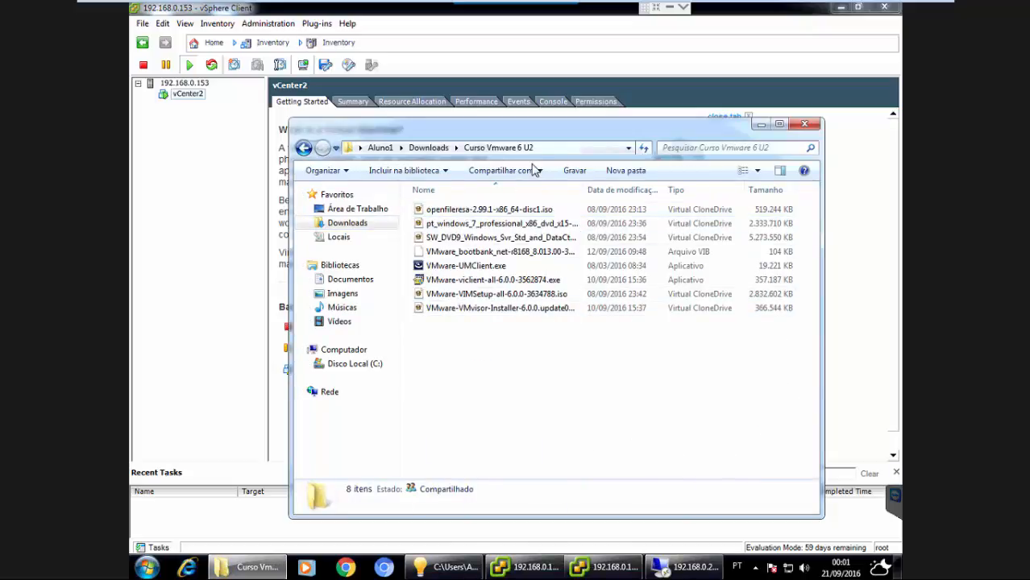
pyautogui.click(505, 295)
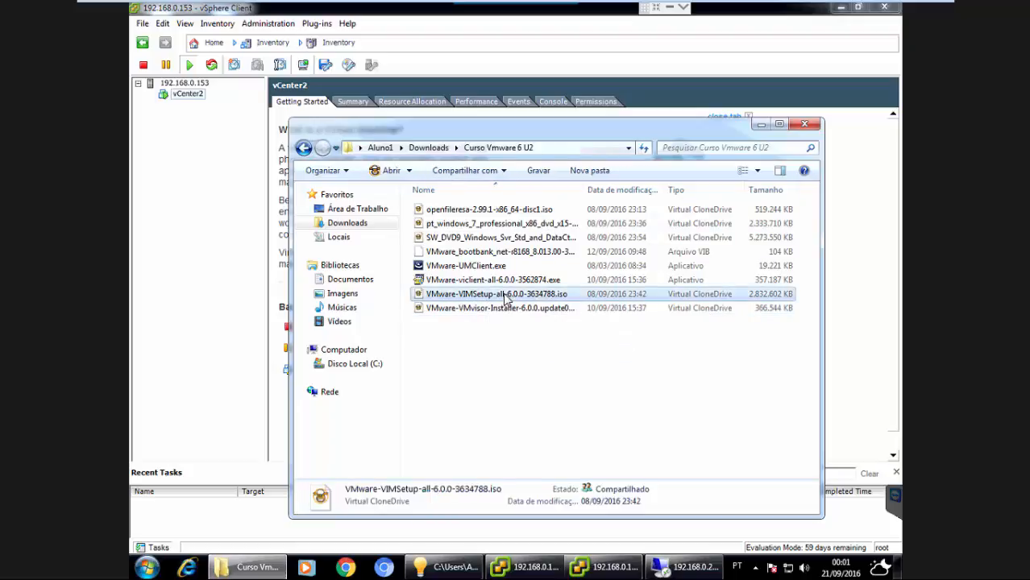
pyautogui.click(803, 124)
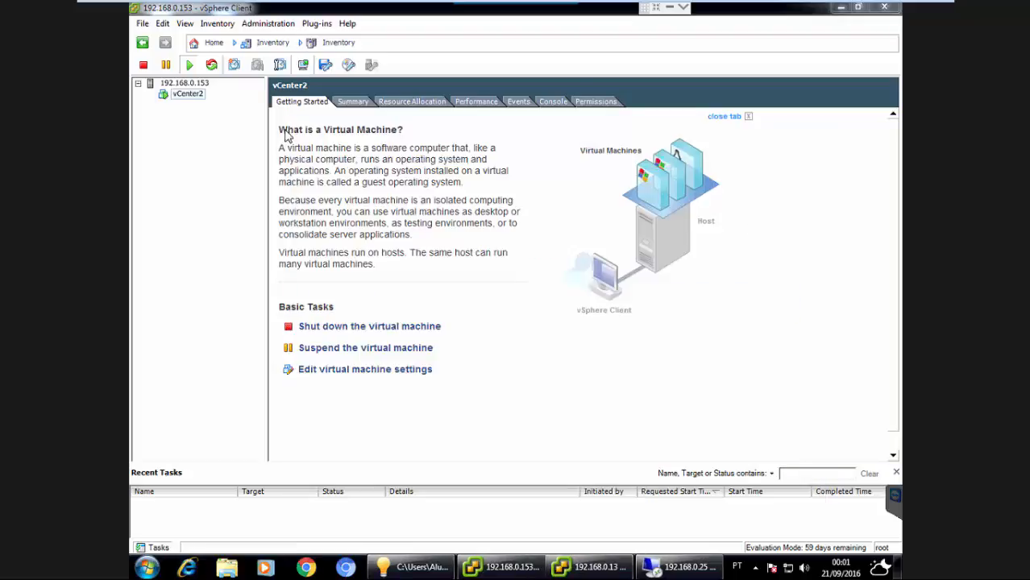
# On the remote server, run the installer from the DVD Drive (D:) VMware VIM media.
pyautogui.click(348, 65)
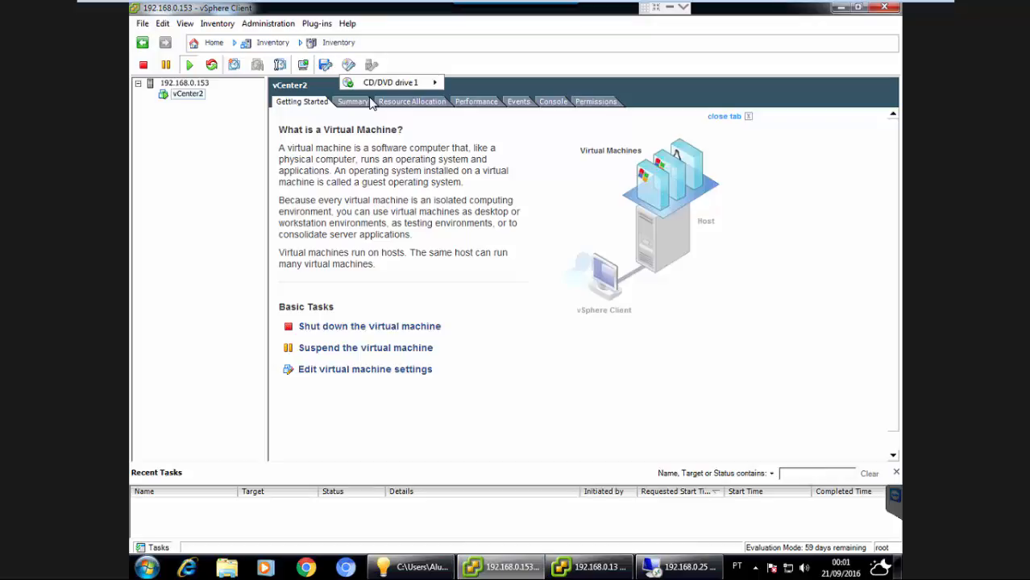
pyautogui.click(681, 568)
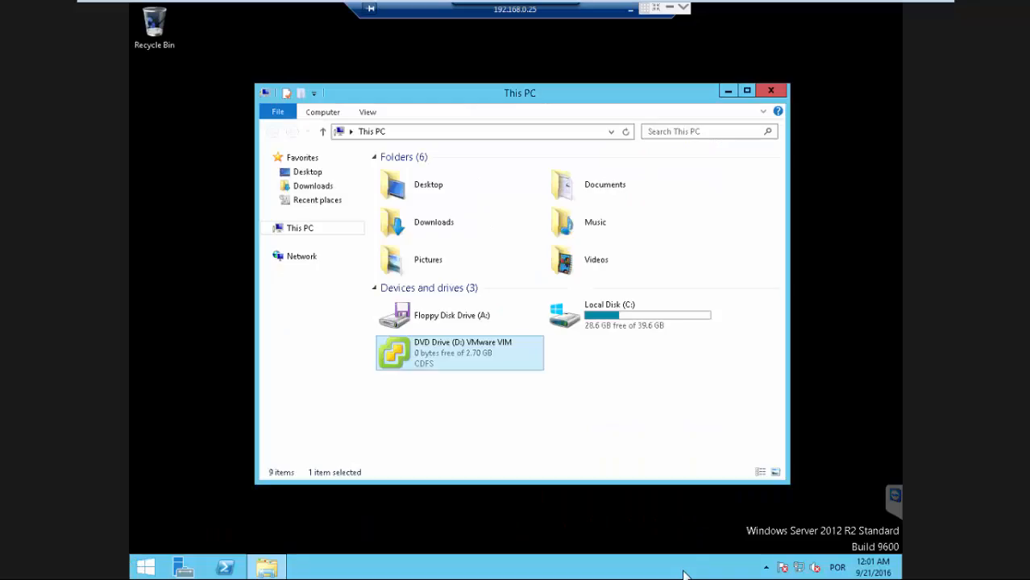
pyautogui.rightClick(470, 368)
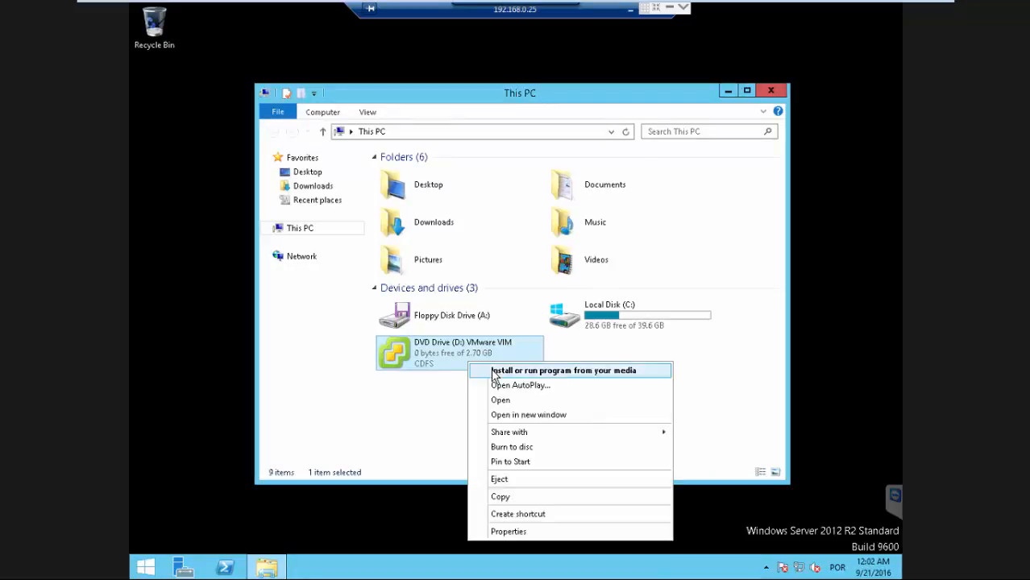
pyautogui.click(494, 372)
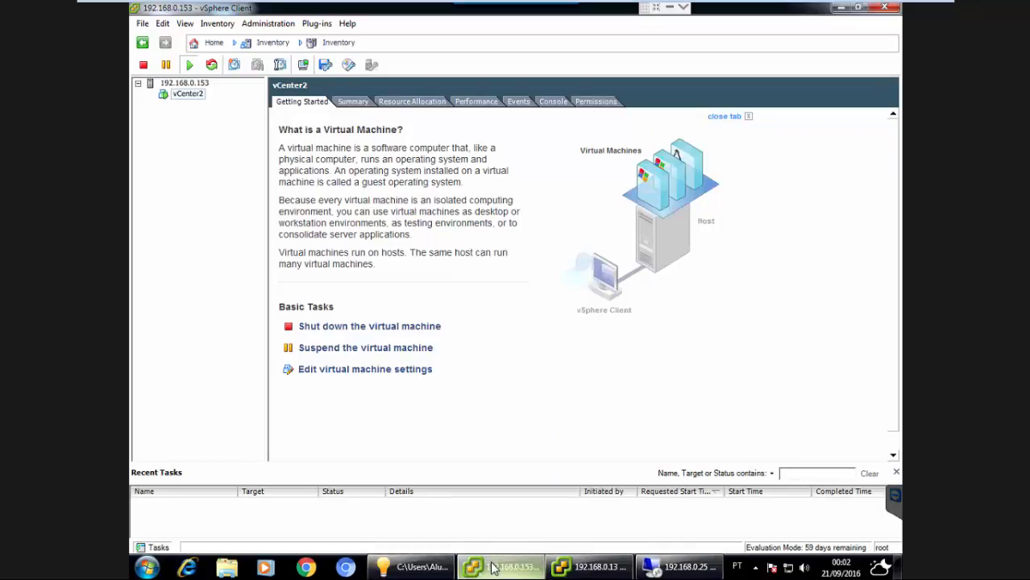
pyautogui.click(493, 568)
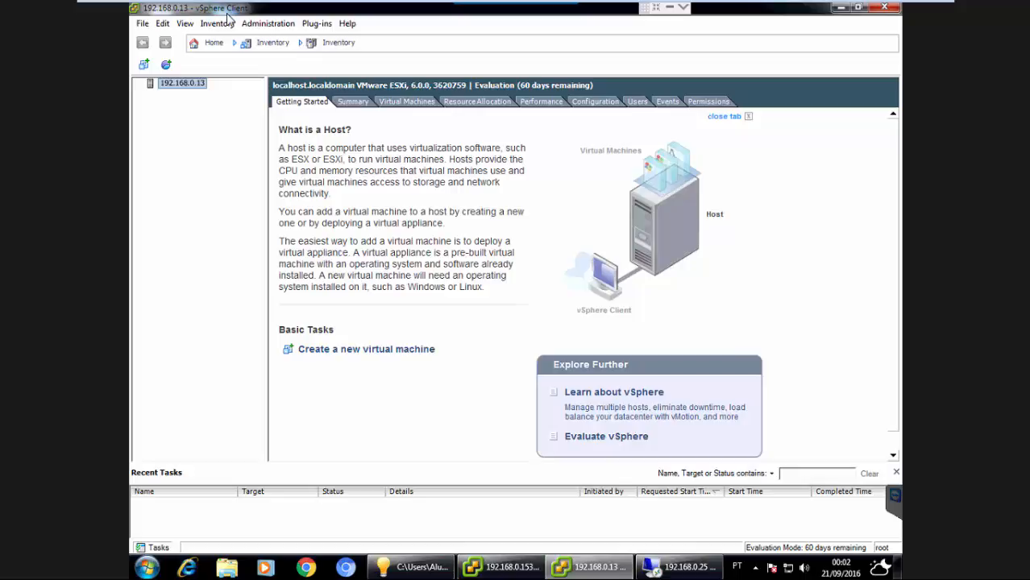
pyautogui.click(690, 568)
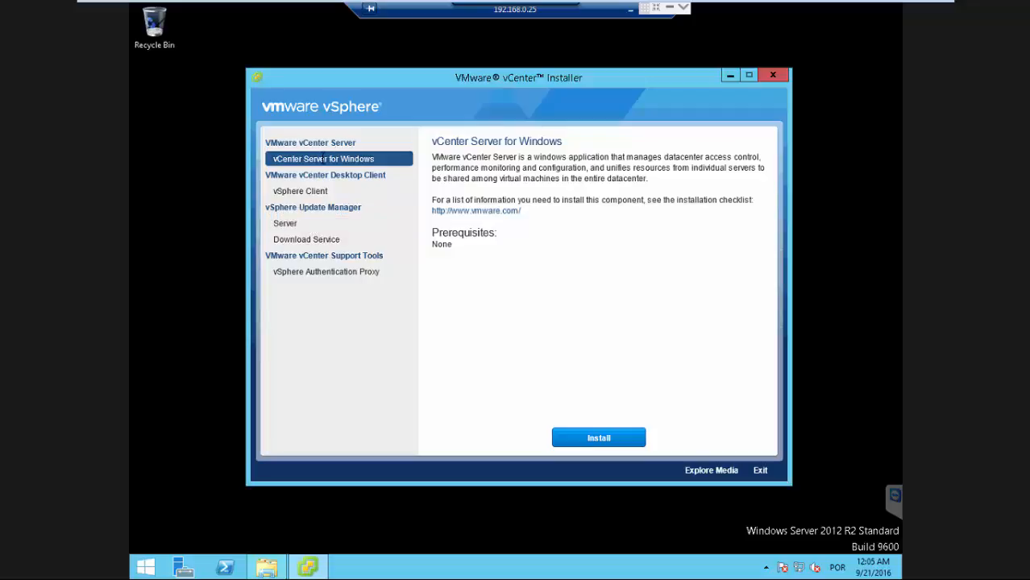
# Start the vCenter Server for Windows installation and accept the end user license agreement.
pyautogui.click(606, 437)
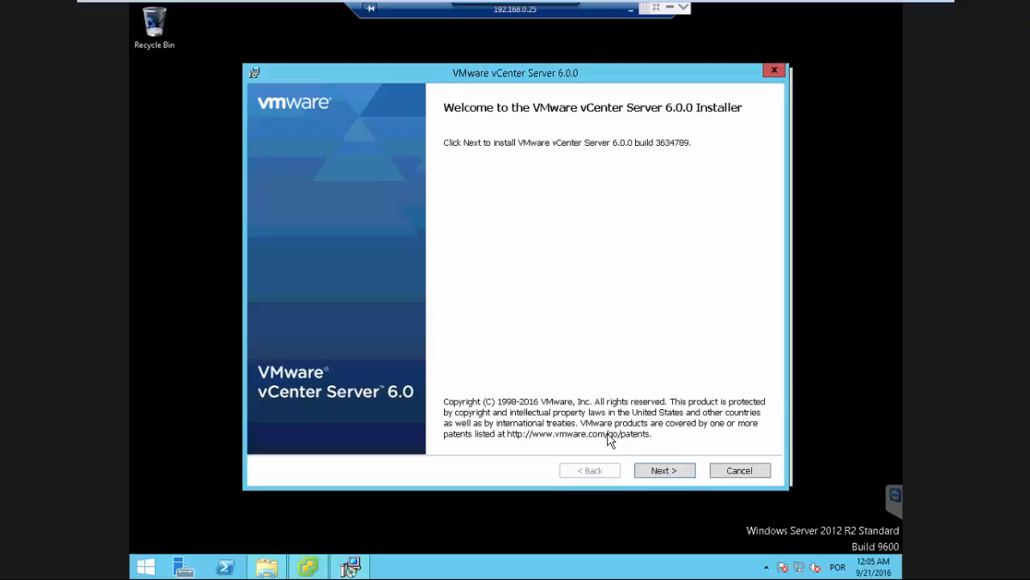
pyautogui.click(665, 475)
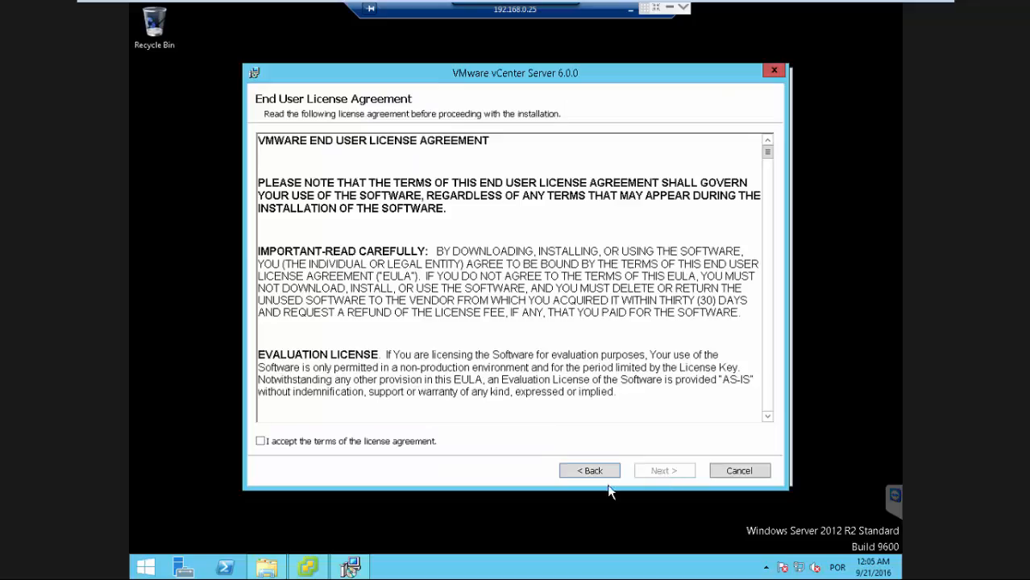
pyautogui.click(269, 445)
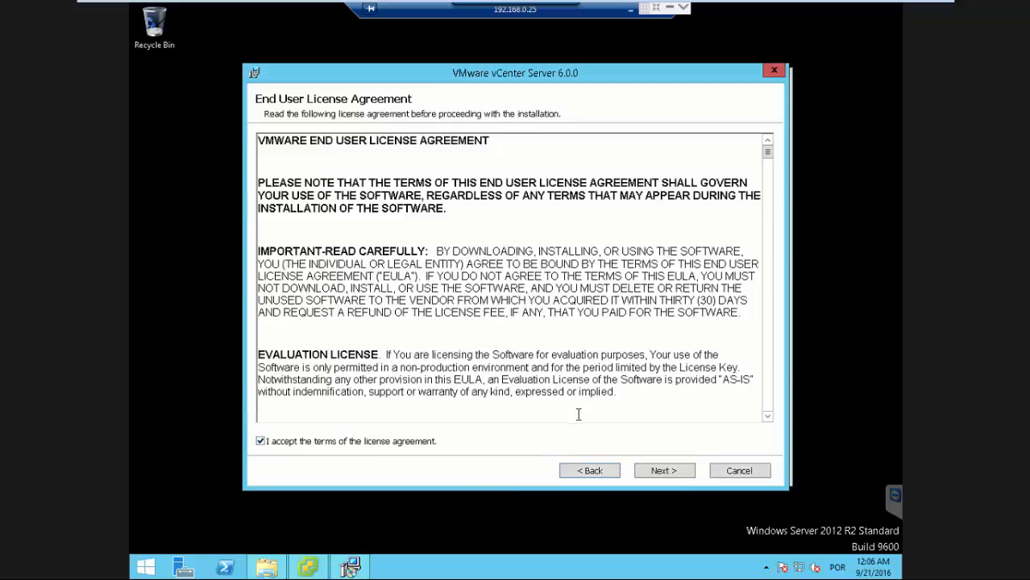
pyautogui.click(658, 476)
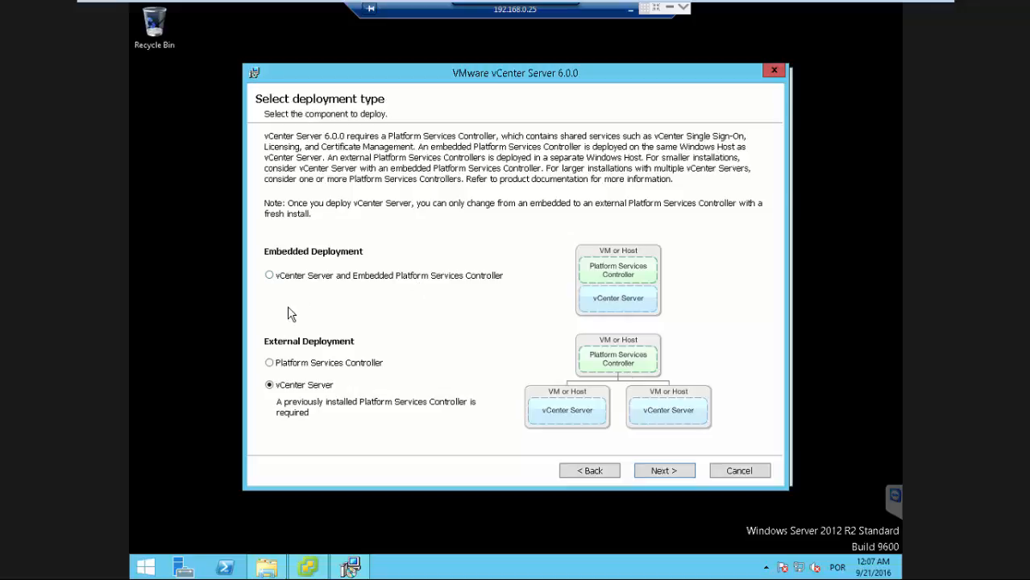
# Choose the vCenter Server and Embedded Platform Services Controller deployment type.
pyautogui.click(269, 275)
pyautogui.click(656, 474)
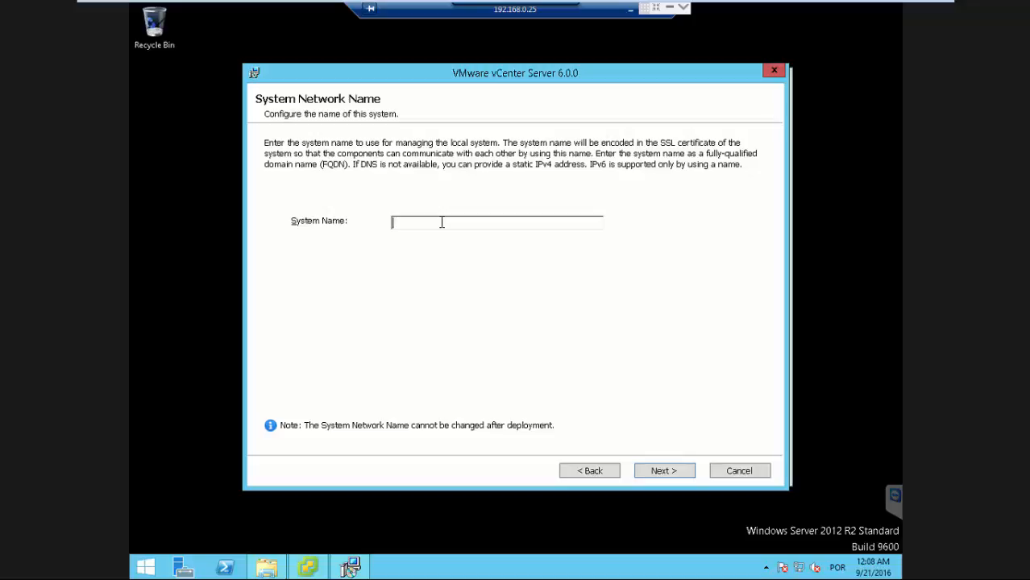
# Enter vmware.net as the System Name and try to continue past this page.
pyautogui.write('vmwaree.net')
pyautogui.press('BackSpace')
pyautogui.press('BackSpace')
pyautogui.press('BackSpace')
pyautogui.press('BackSpace')
pyautogui.press('BackSpace')
pyautogui.write('.net')
pyautogui.click(652, 472)
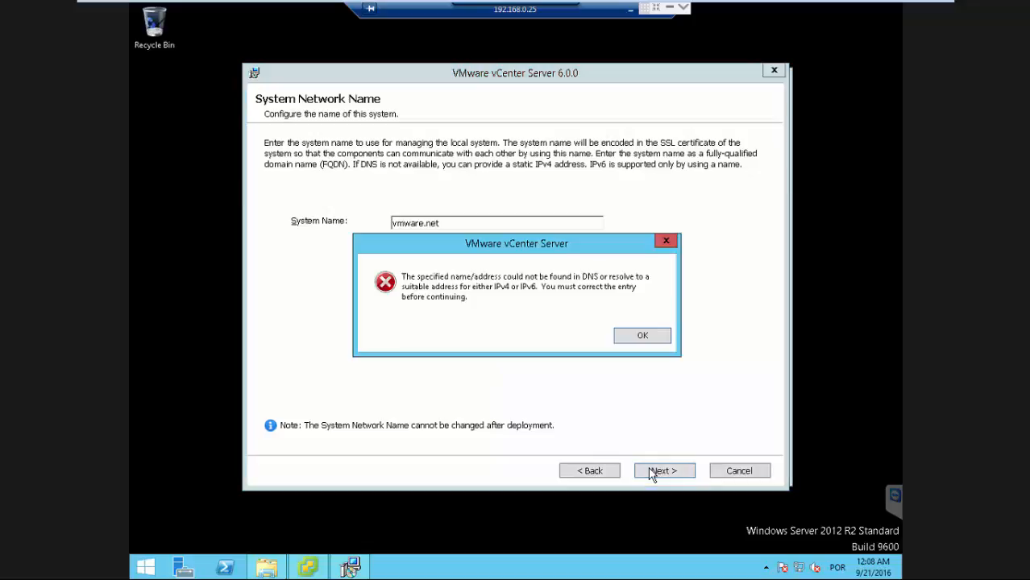
pyautogui.click(642, 336)
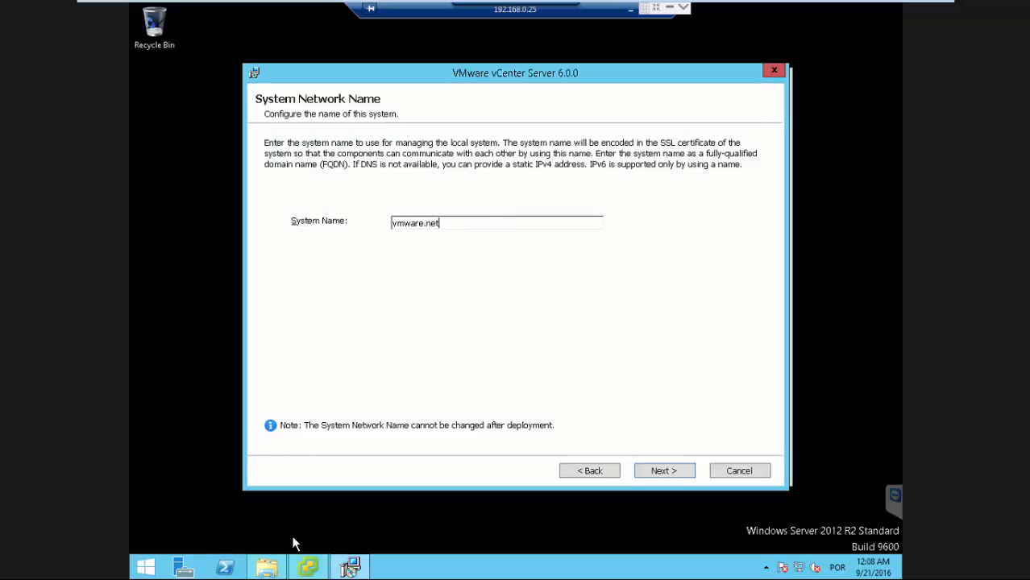
# Open PowerShell and run the hostname command to check the server's computer name.
pyautogui.click(225, 567)
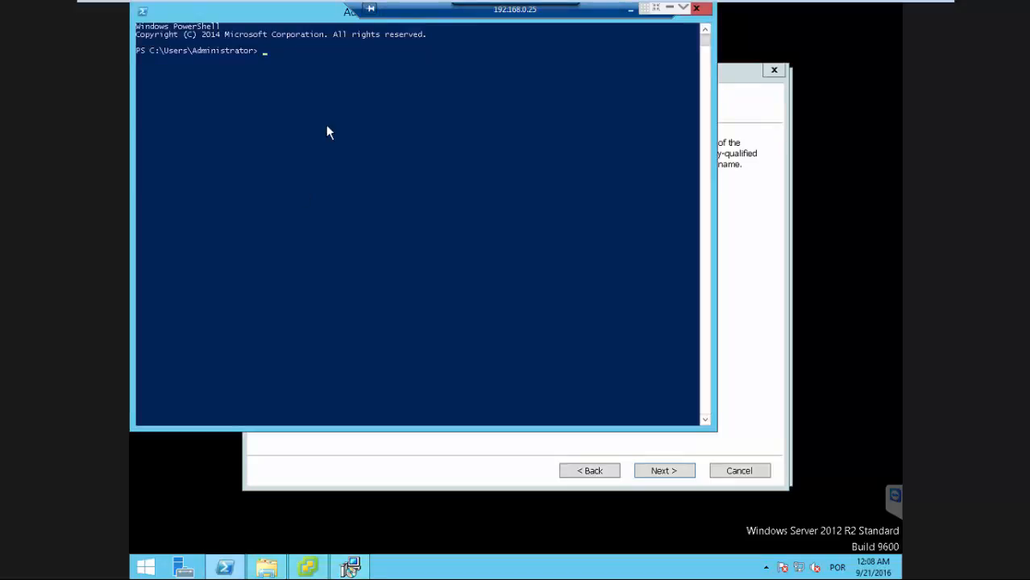
pyautogui.write('hosttname')
pyautogui.rightClick(236, 18)
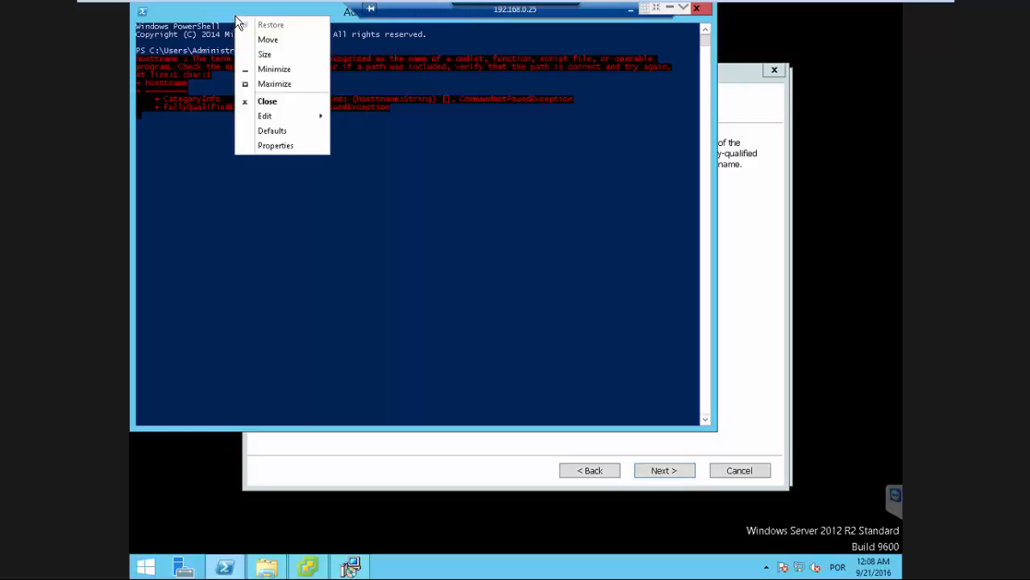
pyautogui.click(299, 211)
pyautogui.write('host')
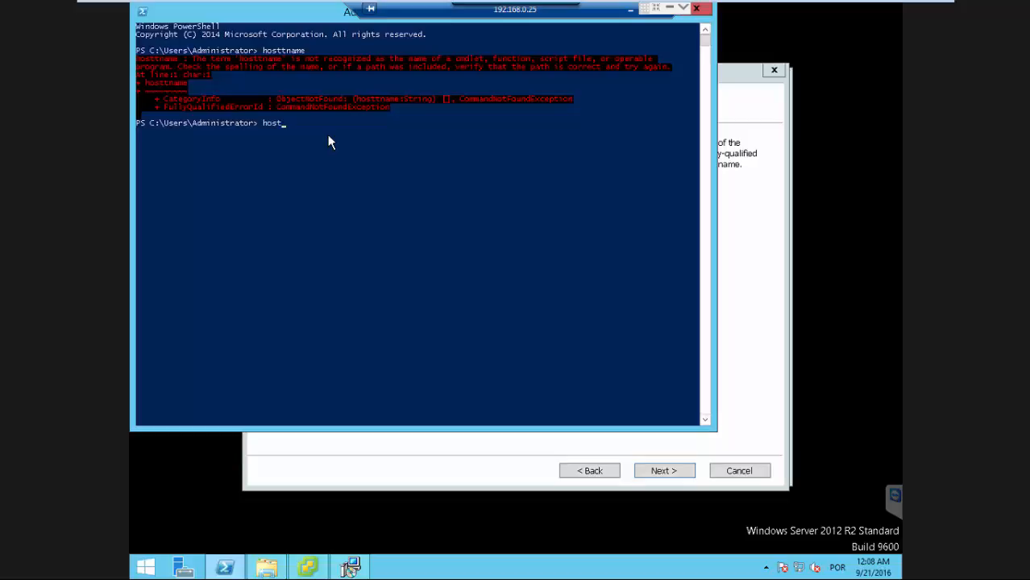
pyautogui.write('name')
pyautogui.press('Return')
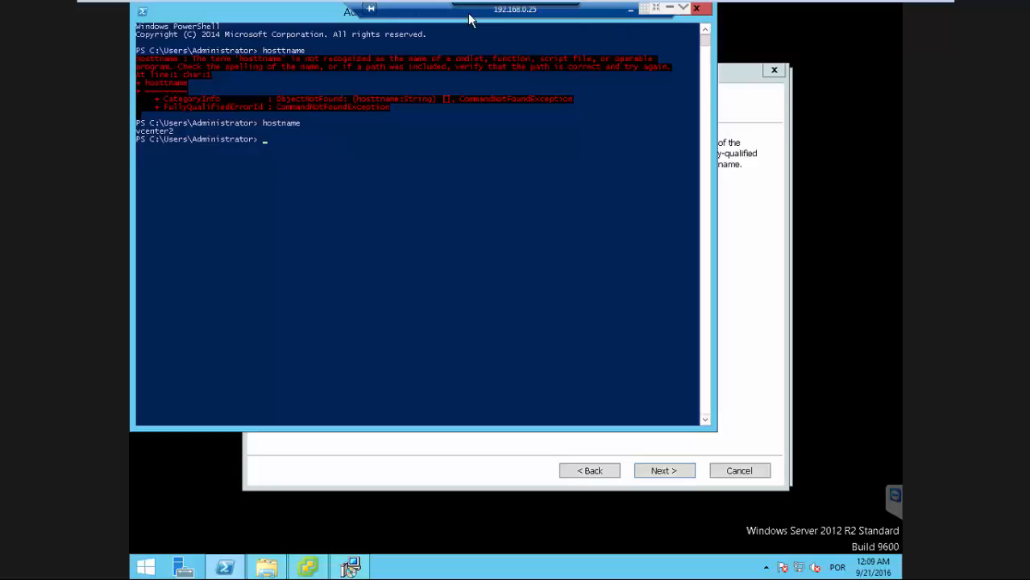
# Close PowerShell and change the System Name to vcenter2.vmware.net, then continue.
pyautogui.rightClick(274, 21)
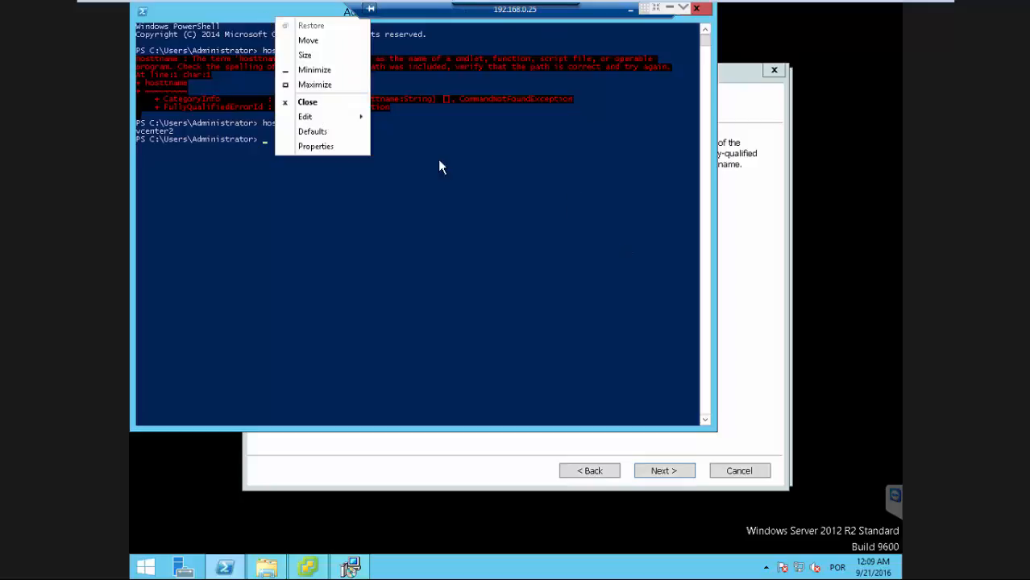
pyautogui.click(342, 77)
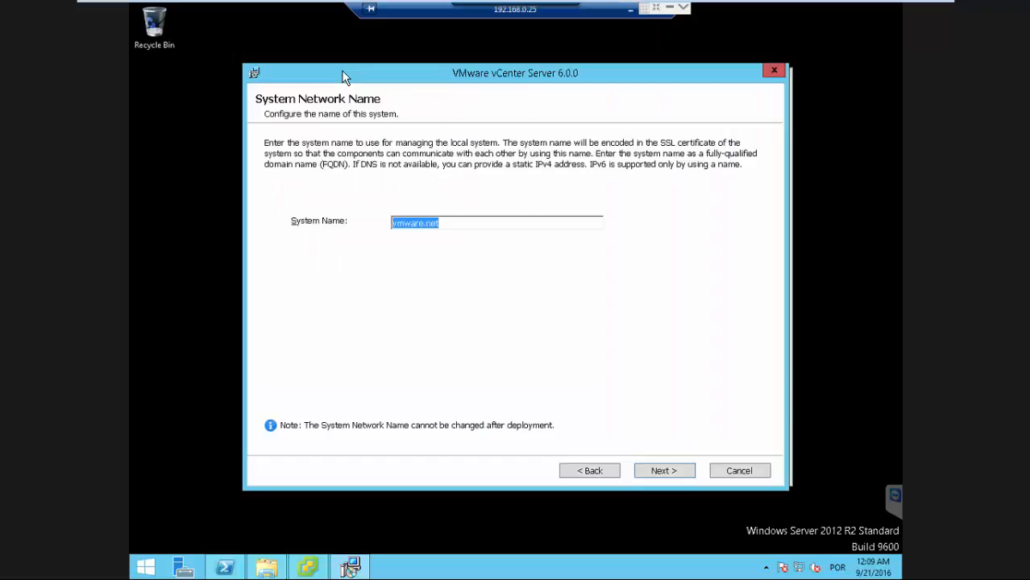
pyautogui.press('Home')
pyautogui.write('vcenter')
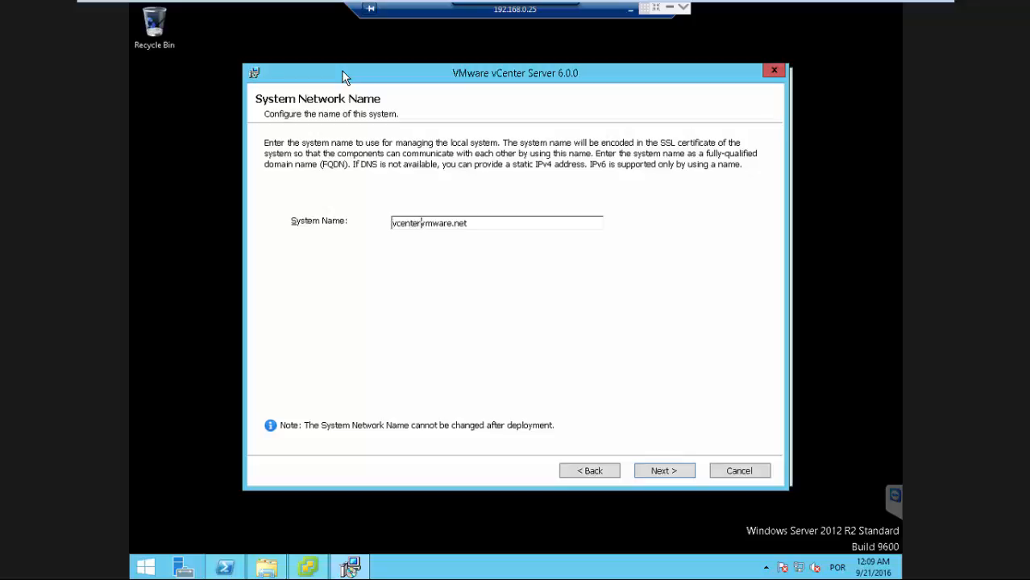
pyautogui.write('2.')
pyautogui.doubleClick(390, 222)
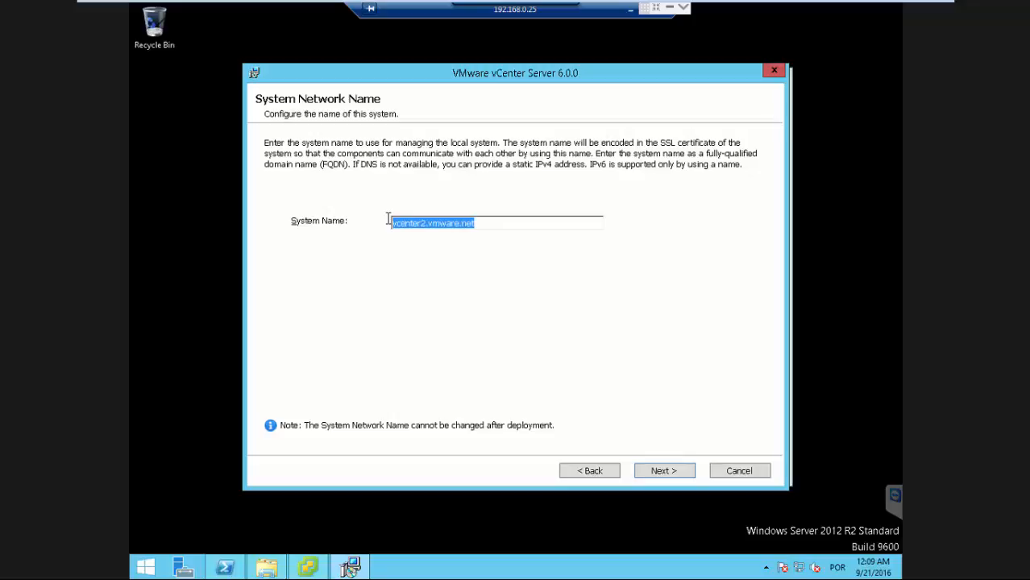
pyautogui.click(656, 477)
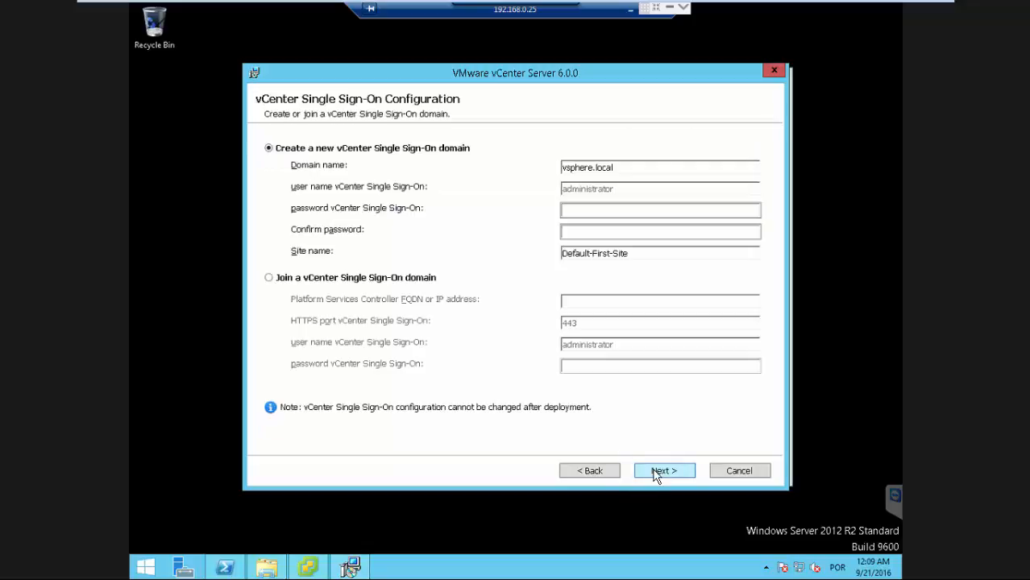
# Enter and confirm the vCenter Single Sign-On administrator password for the new vsphere.local domain, then continue.
pyautogui.click(591, 215)
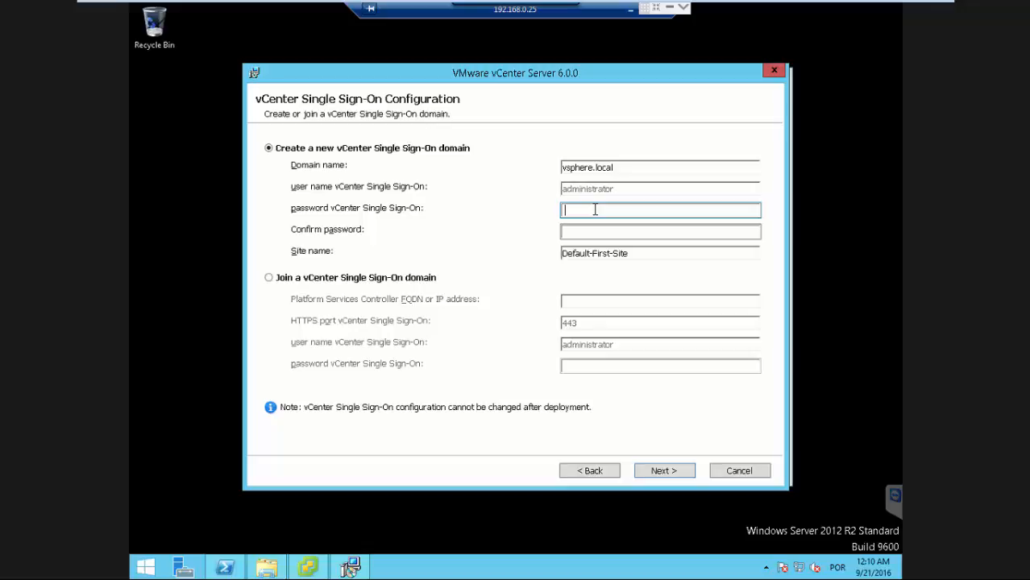
pyautogui.write('•••••••••••••')
pyautogui.press('Tab')
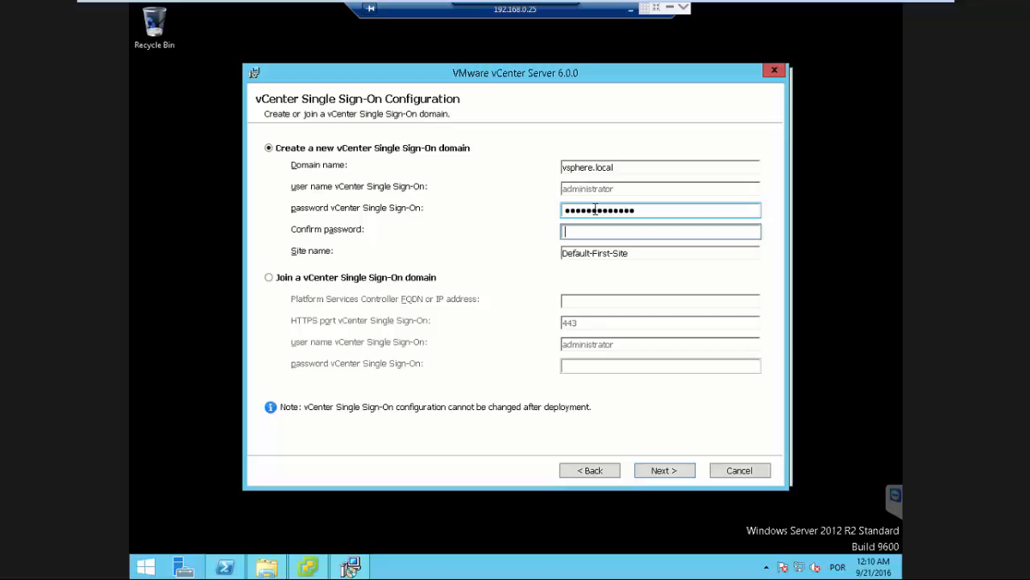
pyautogui.write('•••••••••')
pyautogui.press('BackSpace')
pyautogui.press('BackSpace')
pyautogui.press('BackSpace')
pyautogui.press('BackSpace')
pyautogui.press('BackSpace')
pyautogui.press('BackSpace')
pyautogui.press('BackSpace')
pyautogui.press('BackSpace')
pyautogui.press('BackSpace')
pyautogui.press('BackSpace')
pyautogui.write('•••••••••••••')
pyautogui.press('Tab')
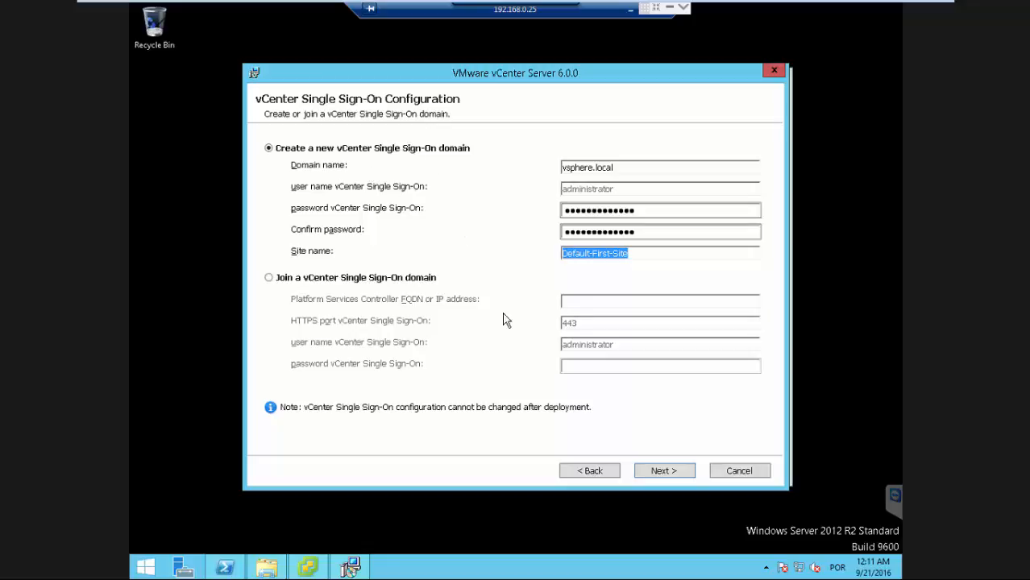
pyautogui.click(660, 474)
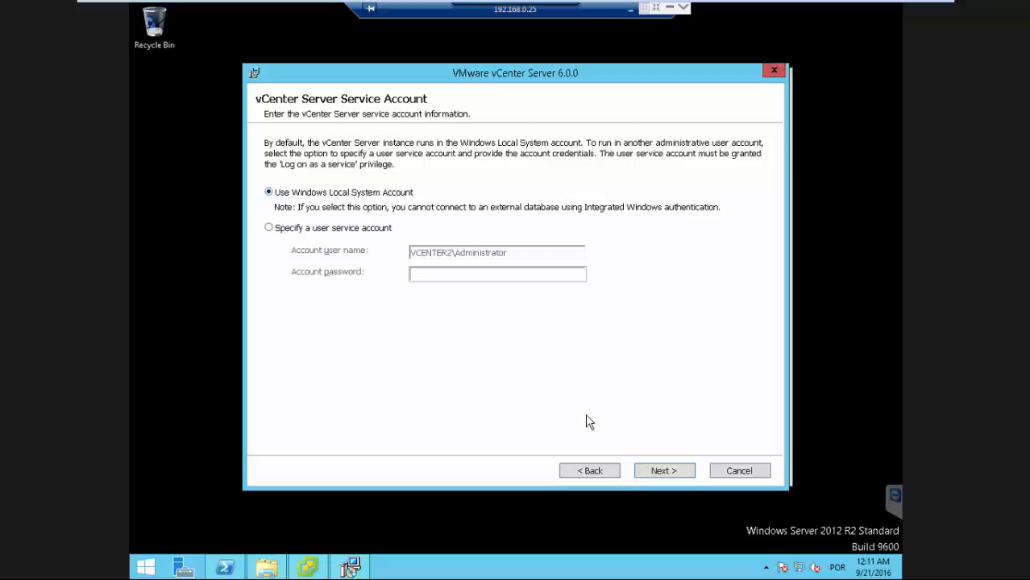
# Keep the Windows Local System Account as the vCenter Server service account.
pyautogui.click(657, 470)
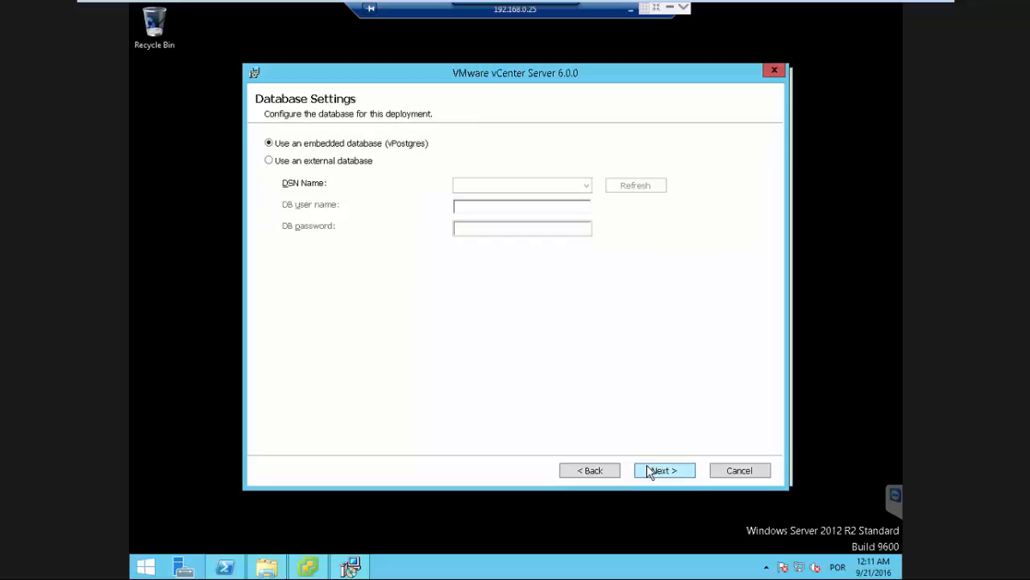
pyautogui.click(339, 166)
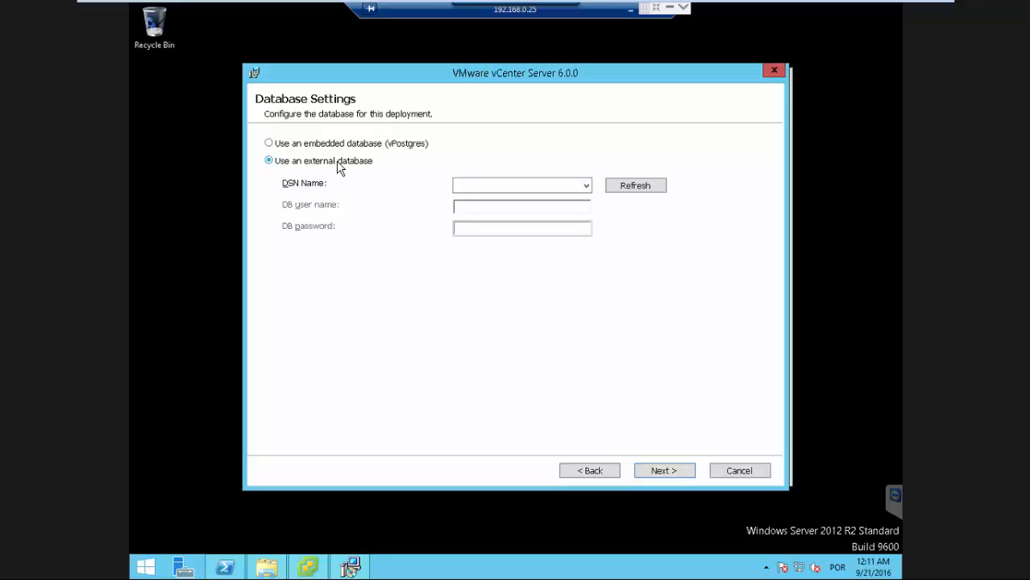
pyautogui.click(587, 188)
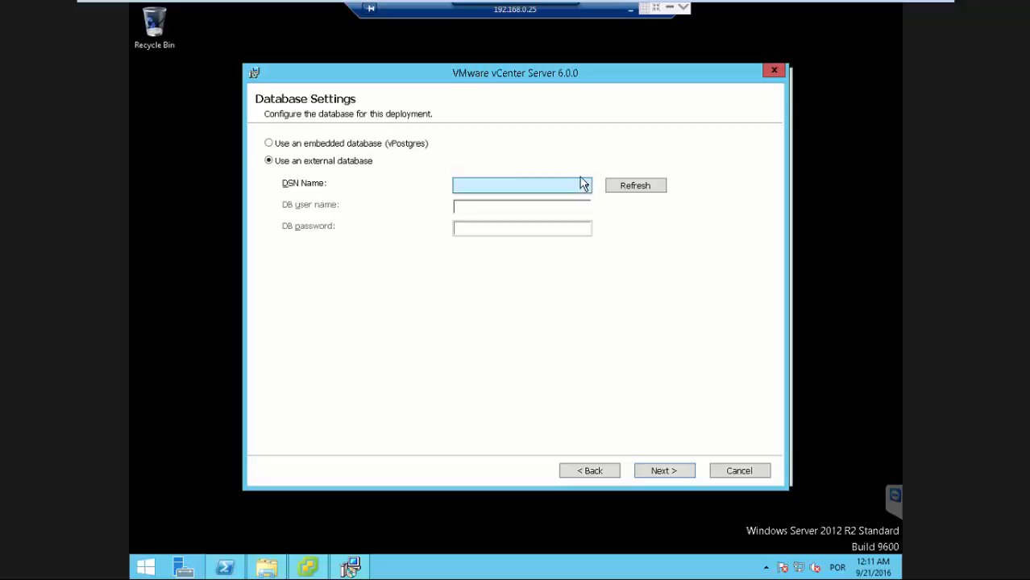
pyautogui.click(554, 210)
pyautogui.click(572, 186)
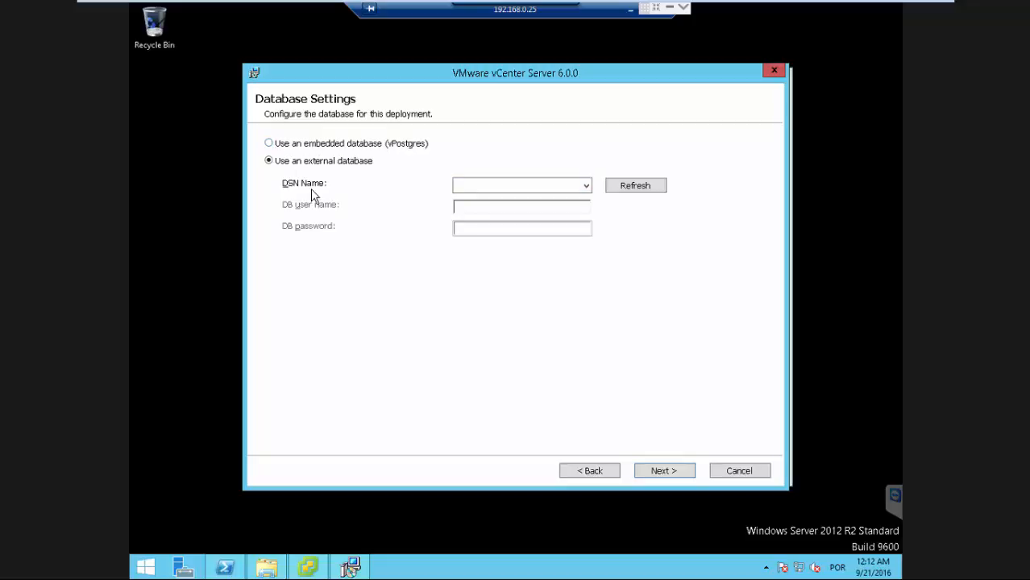
# Keep the embedded vPostgres database and continue.
pyautogui.click(269, 144)
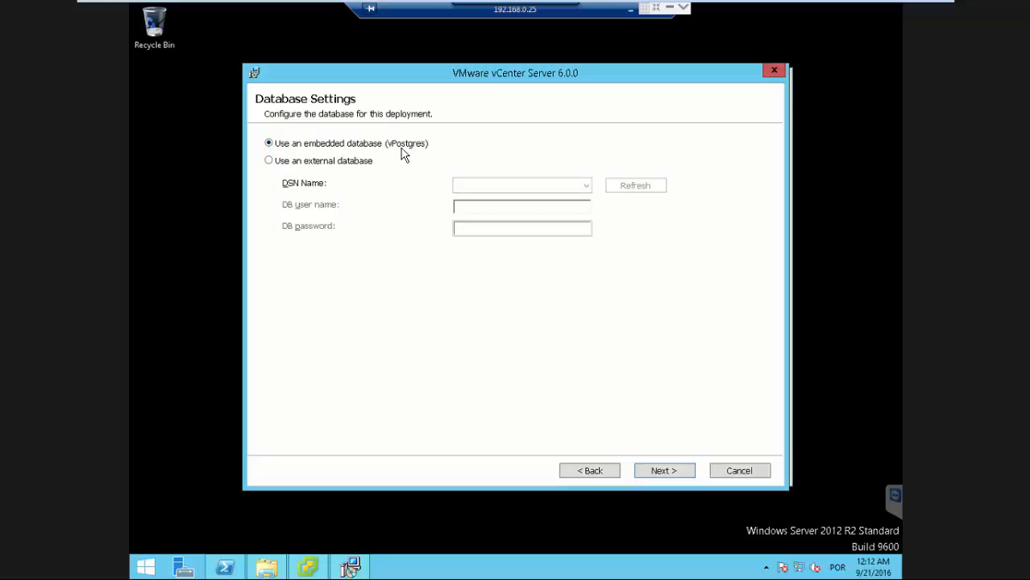
pyautogui.click(665, 473)
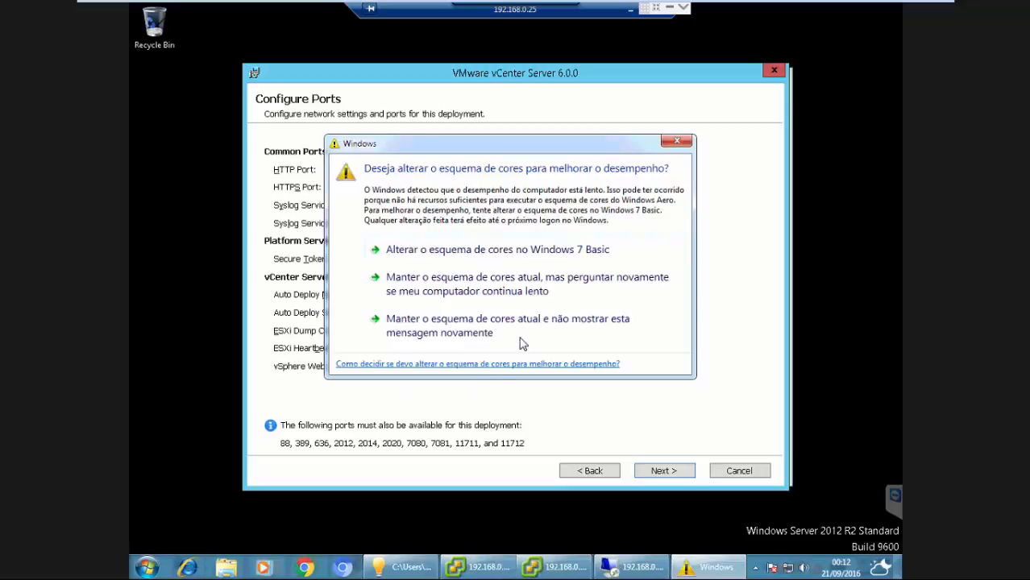
# Keep the current color scheme without further prompts and continue with the default ports.
pyautogui.click(472, 332)
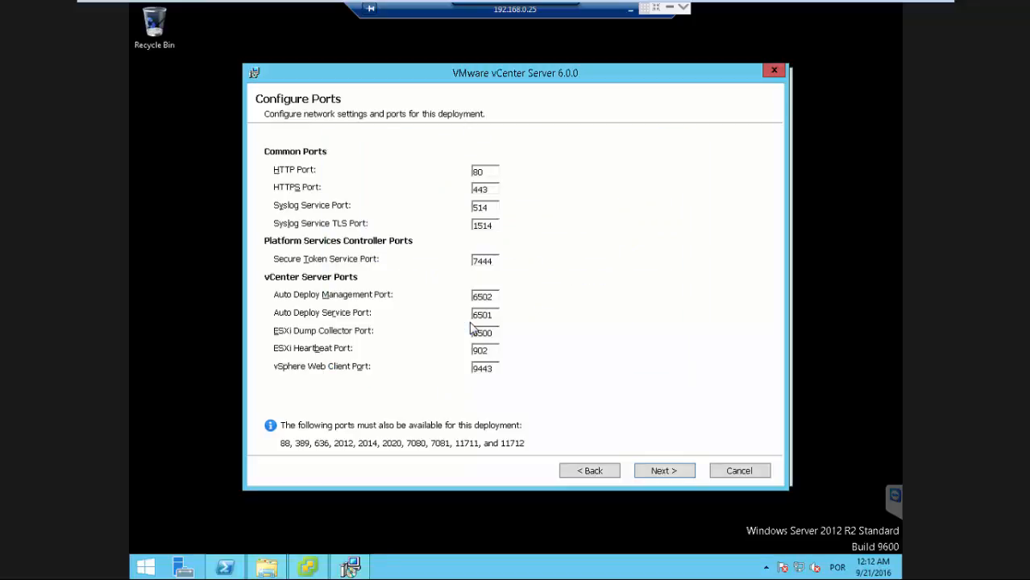
pyautogui.click(494, 369)
pyautogui.hotkey('shift', 'Home')
pyautogui.click(667, 476)
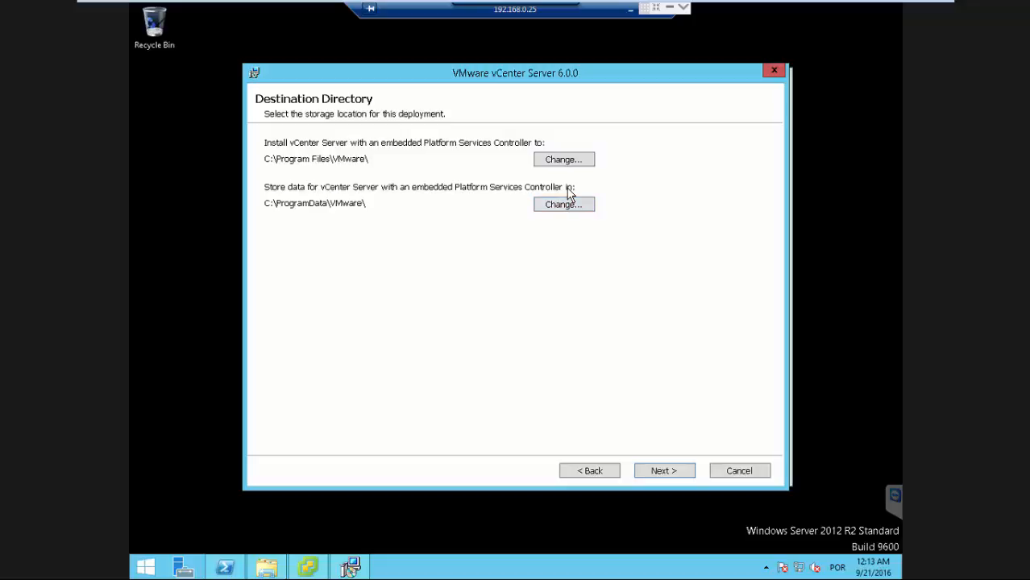
# Keep the default destination directories and CEIP participation, then start the installation.
pyautogui.click(658, 474)
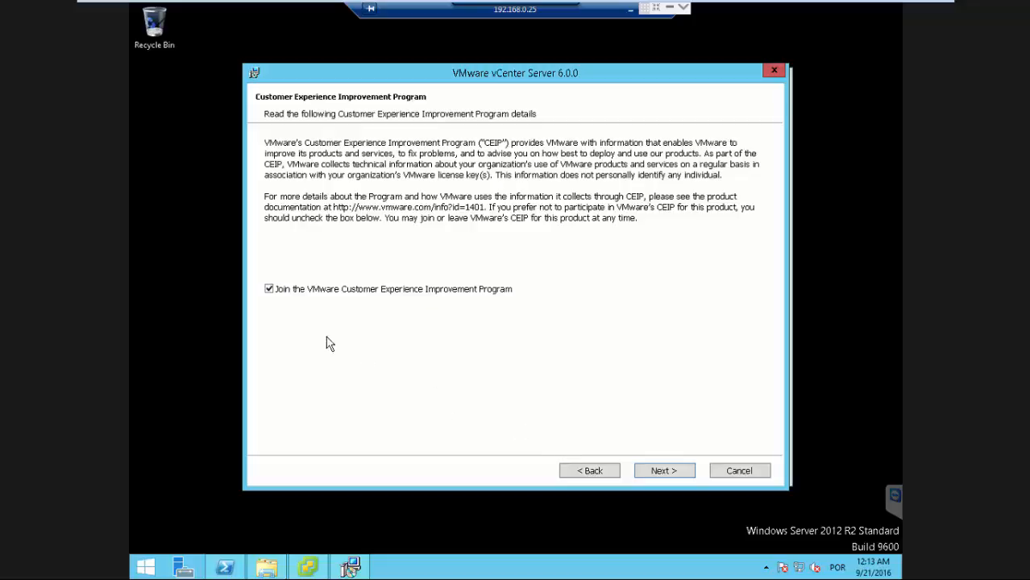
pyautogui.click(655, 475)
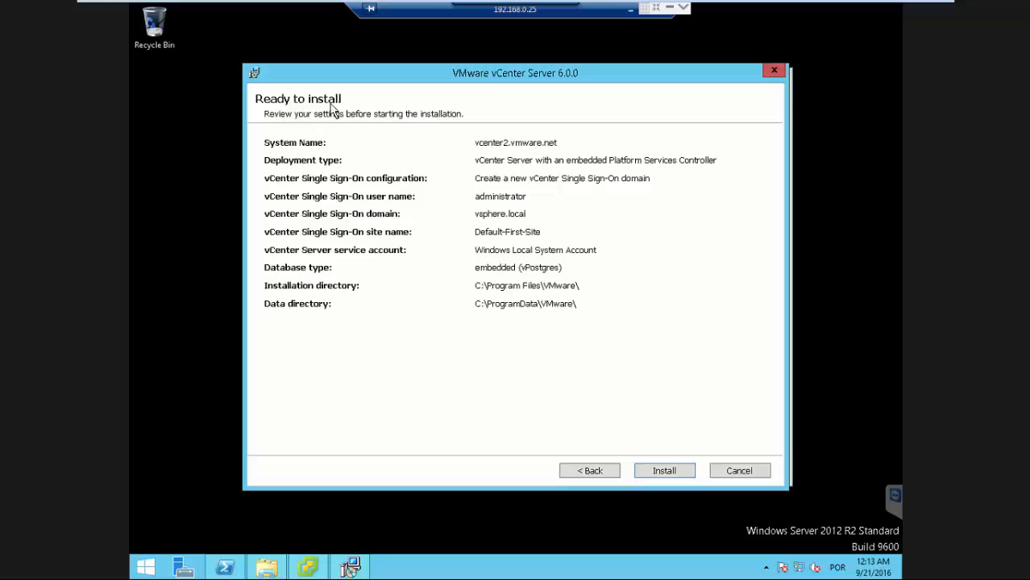
pyautogui.click(664, 472)
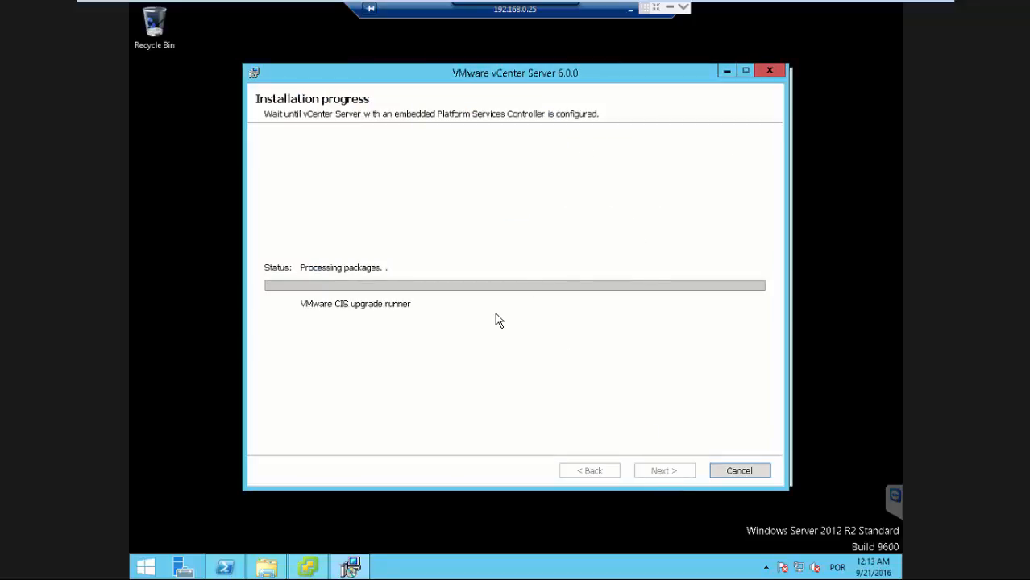
# Leave the VM console and open a new Firefox tab.
pyautogui.moveTo(407, 8)
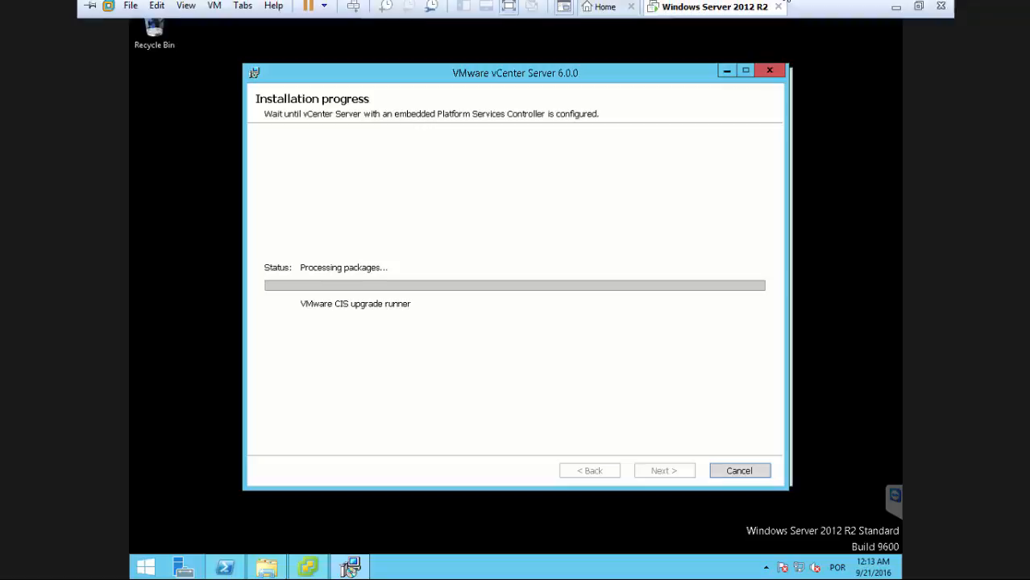
pyautogui.click(894, 14)
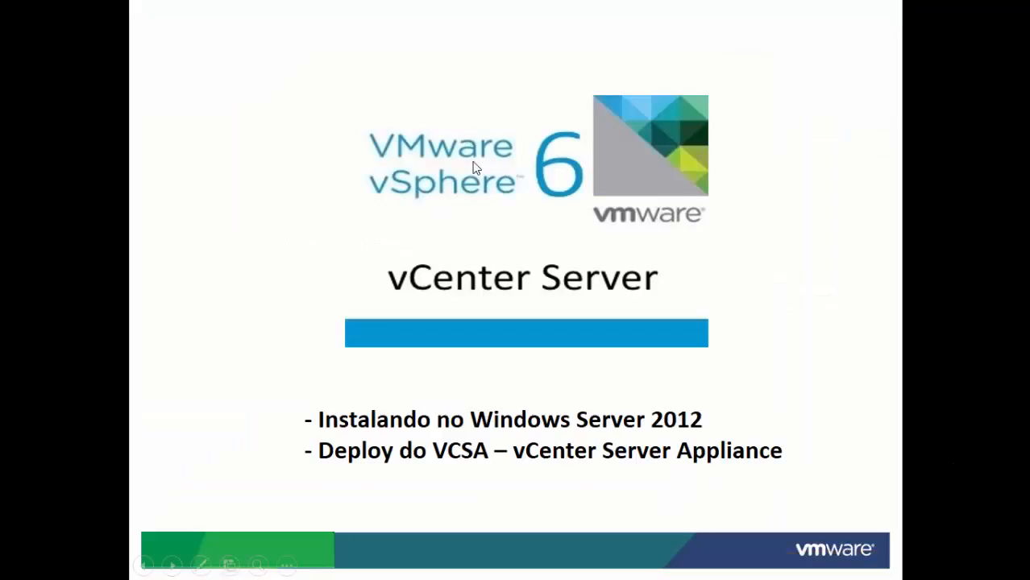
pyautogui.press('Escape')
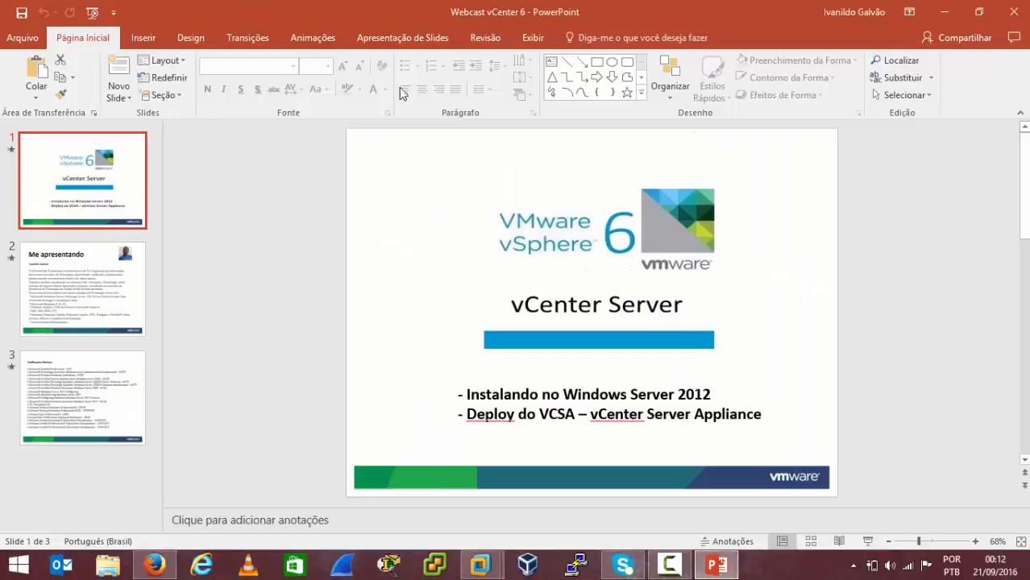
pyautogui.click(147, 565)
pyautogui.click(182, 12)
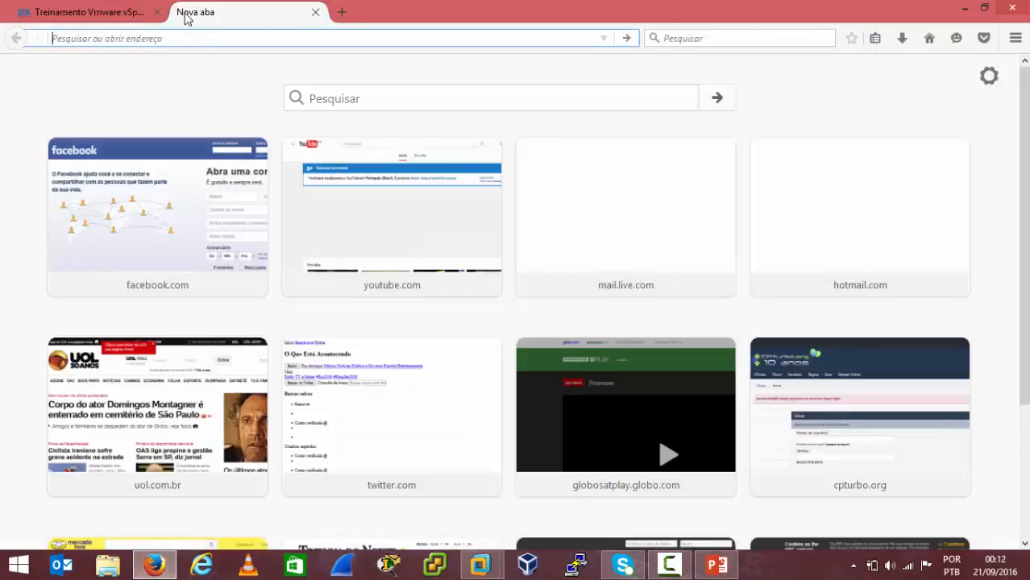
# Search Google for vcenter 6 requirements.
pyautogui.write('vcenter re')
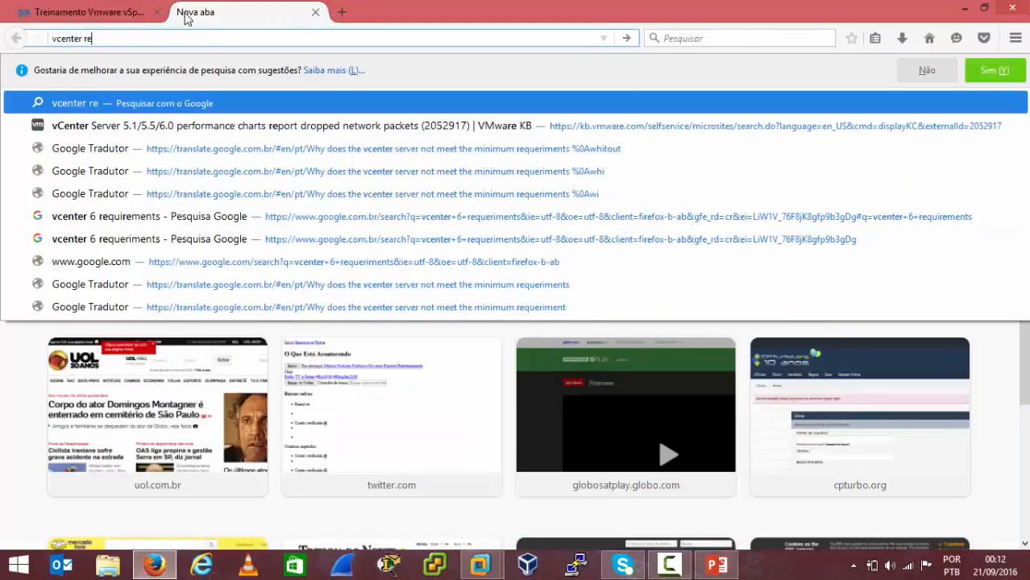
pyautogui.write('que')
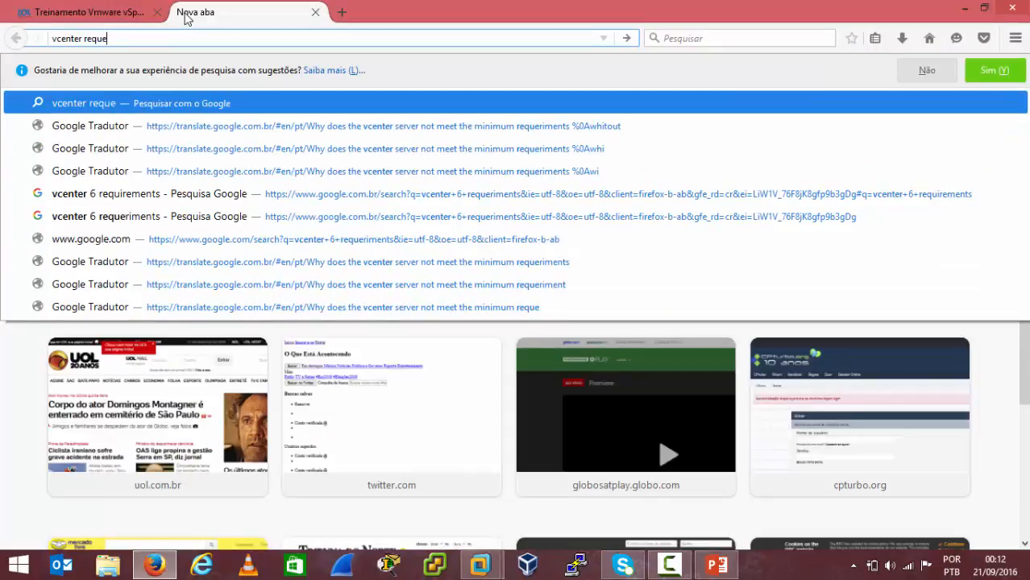
pyautogui.press('Down')
pyautogui.press('Down')
pyautogui.press('Down')
pyautogui.press('Down')
pyautogui.press('Return')
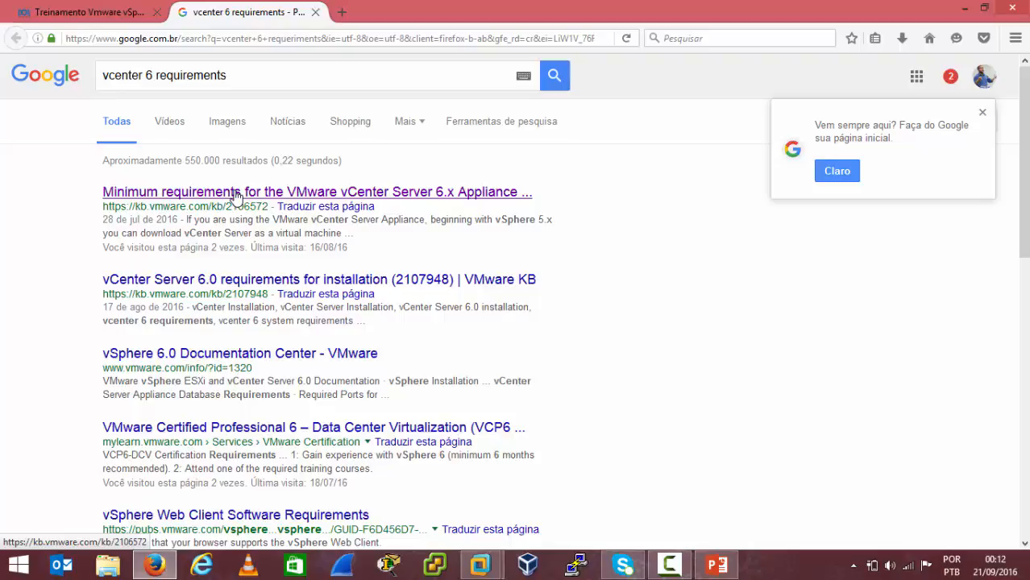
# Open the vCenter Server 6.0 requirements KB article and follow its vCenter Server for Windows Hardware Requirements link.
pyautogui.click(218, 279)
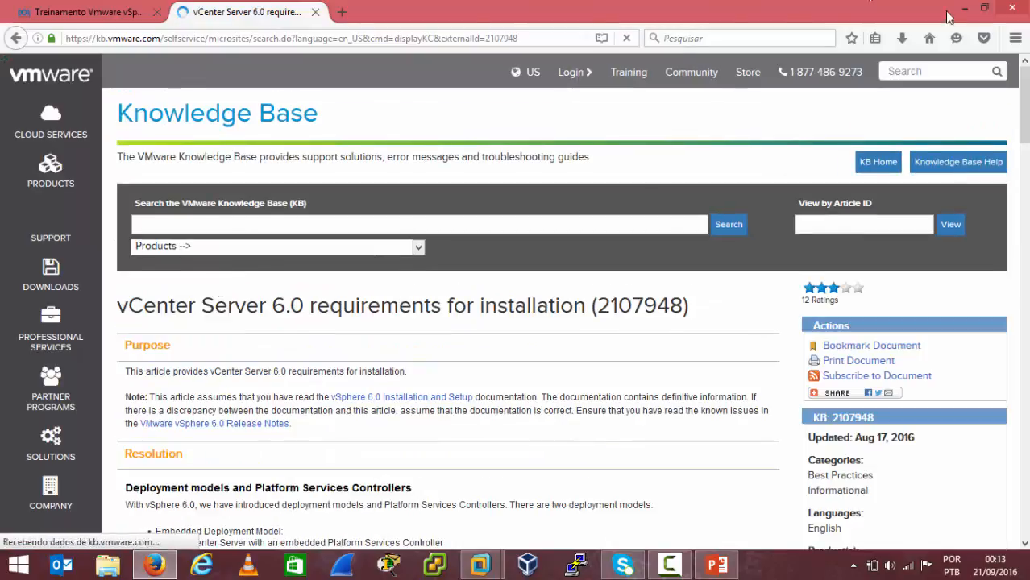
pyautogui.moveTo(1027, 91); pyautogui.dragTo(1027, 146)
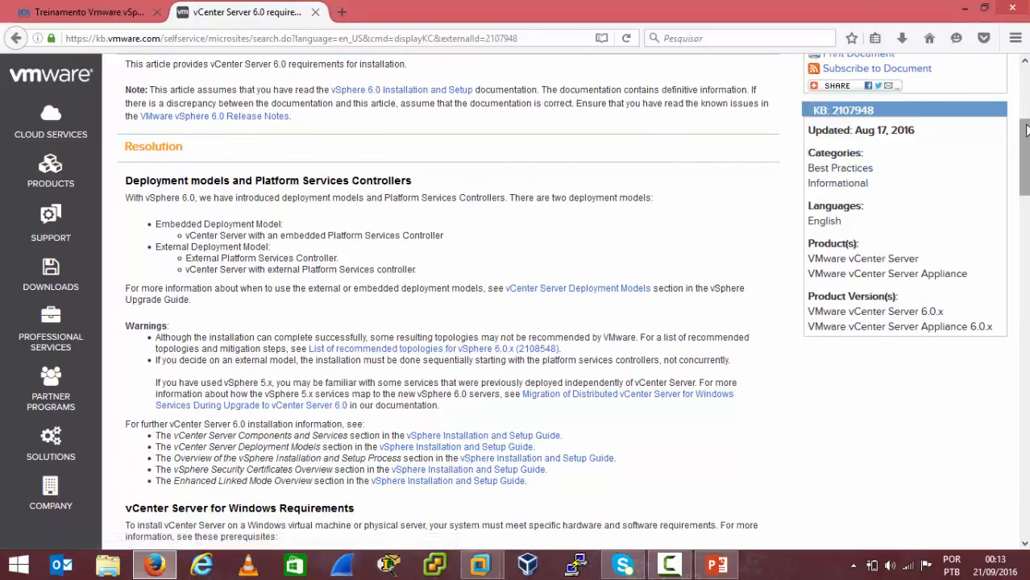
pyautogui.moveTo(1026, 131); pyautogui.dragTo(1025, 178)
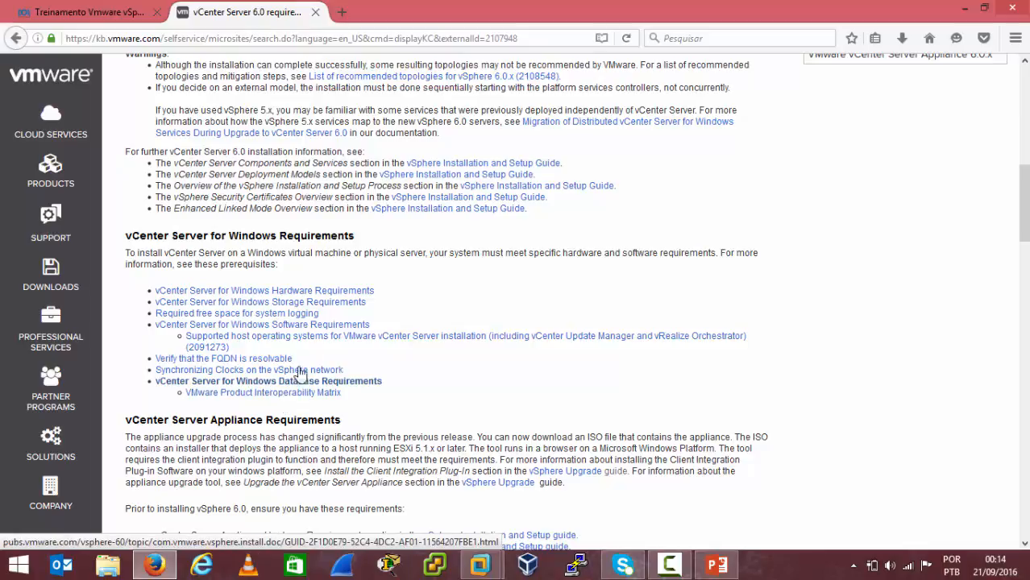
pyautogui.click(319, 293)
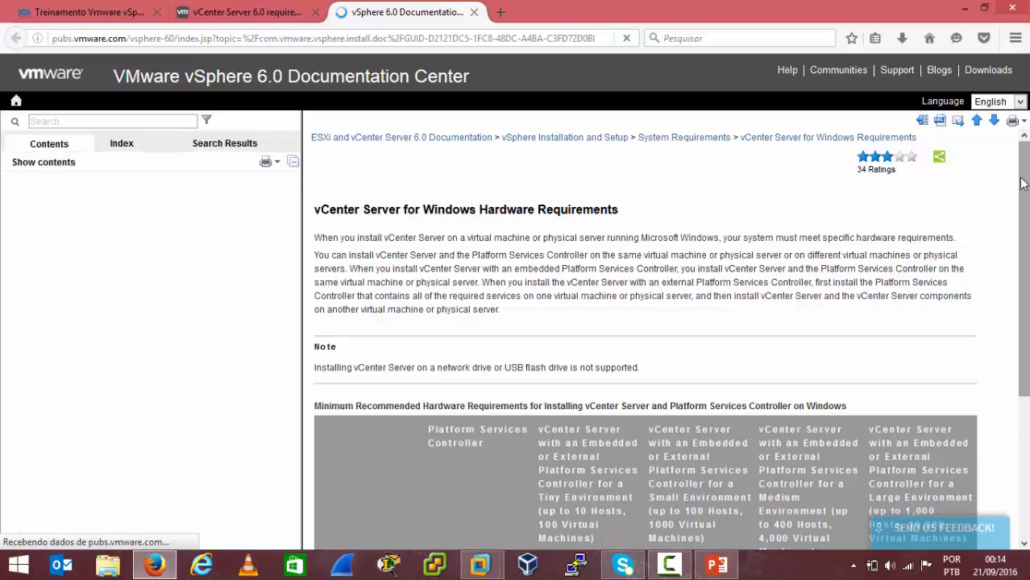
# Examine the minimum CPU and memory requirements table for vCenter Server on Windows.
pyautogui.moveTo(1021, 187); pyautogui.dragTo(1028, 235)
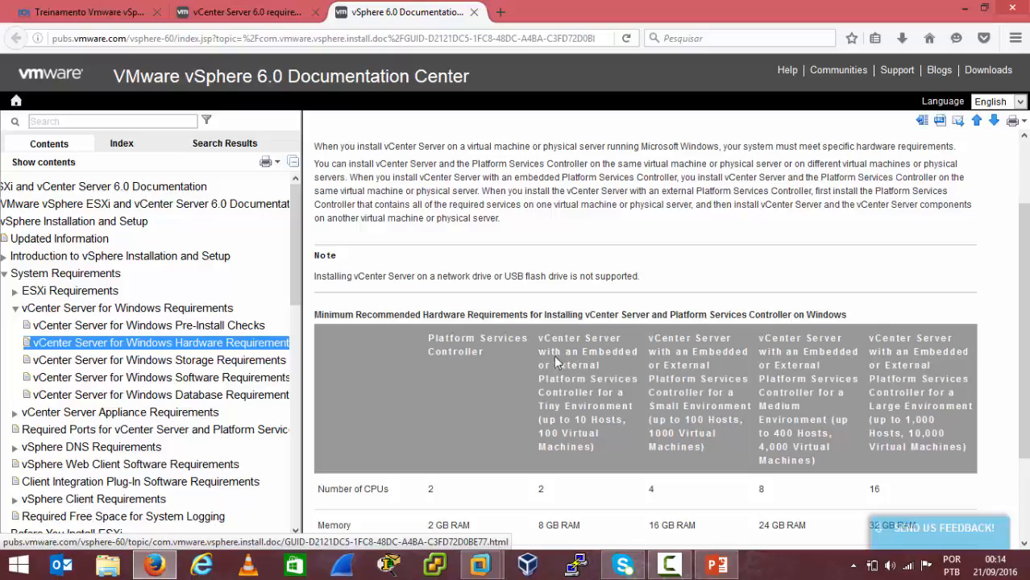
pyautogui.moveTo(1027, 298); pyautogui.dragTo(1027, 328)
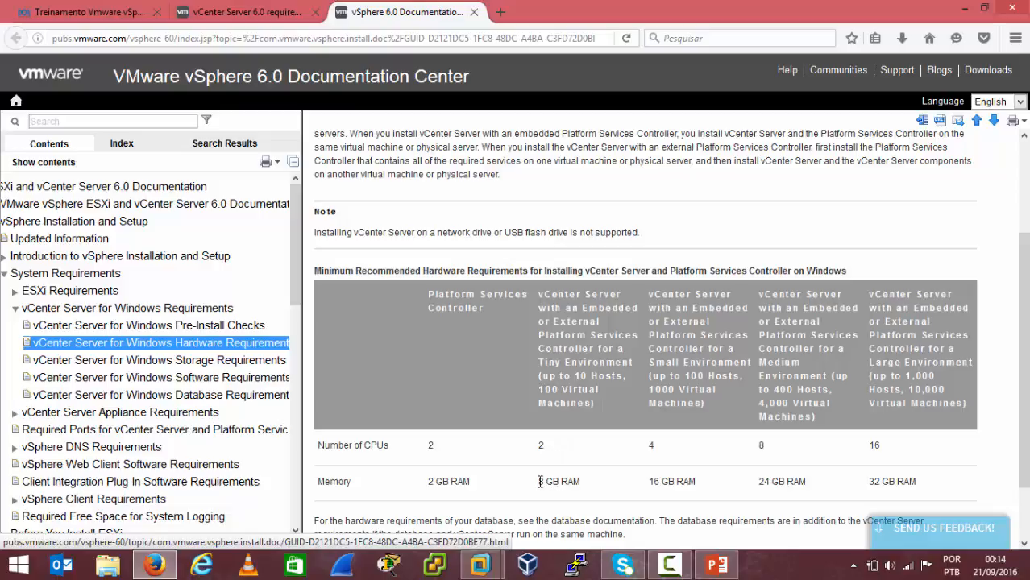
pyautogui.moveTo(540, 481); pyautogui.dragTo(546, 478)
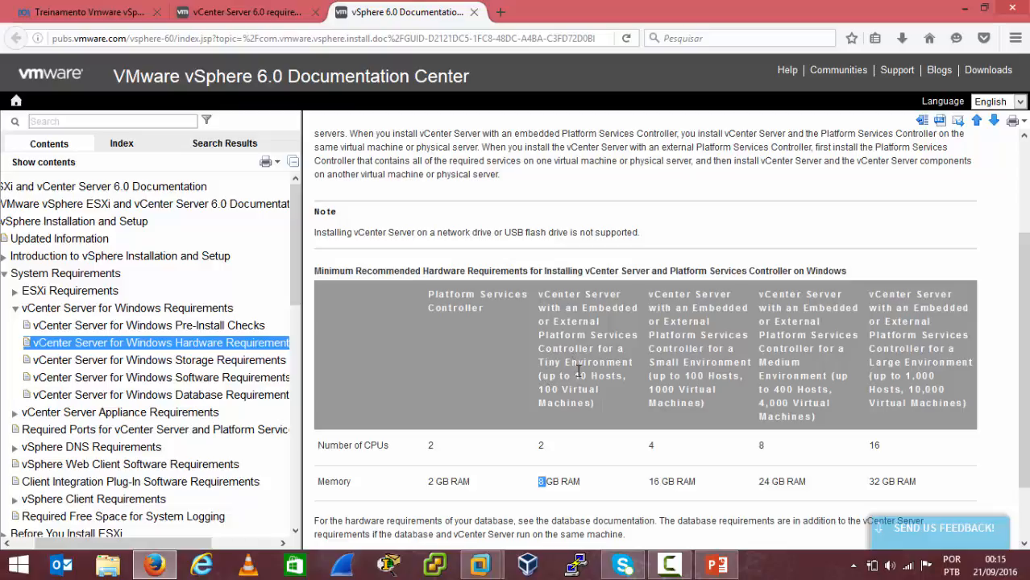
pyautogui.moveTo(574, 376)
pyautogui.mouseDown()
pyautogui.moveTo(586, 376)
pyautogui.moveTo(562, 388)
pyautogui.mouseUp()
pyautogui.moveTo(682, 376)
pyautogui.mouseDown()
pyautogui.moveTo(704, 375)
pyautogui.moveTo(655, 390)
pyautogui.moveTo(673, 390)
pyautogui.mouseUp()
pyautogui.moveTo(650, 445); pyautogui.dragTo(664, 485)
pyautogui.click(653, 337)
pyautogui.moveTo(691, 355); pyautogui.dragTo(715, 354)
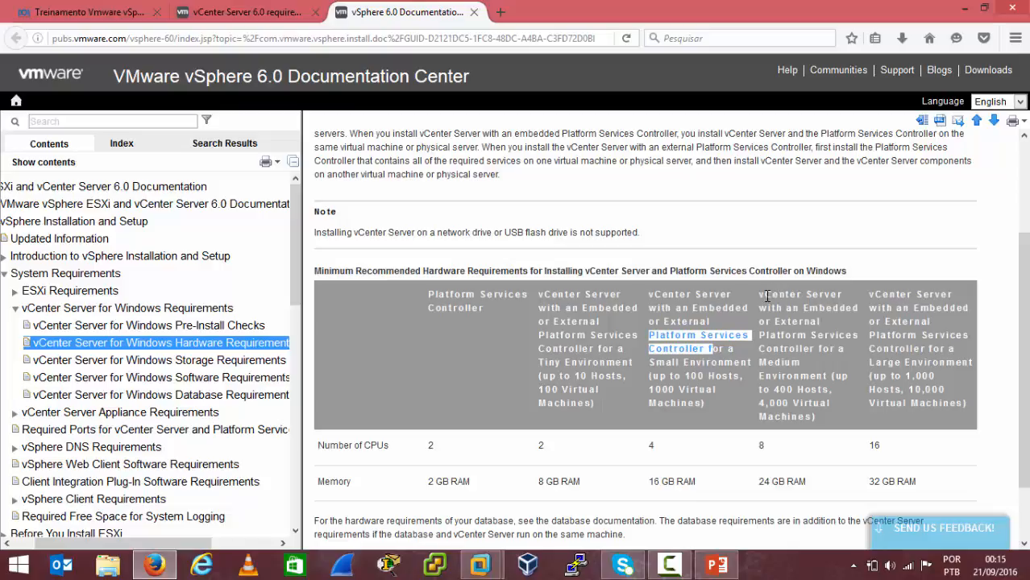
pyautogui.moveTo(775, 388); pyautogui.dragTo(772, 480)
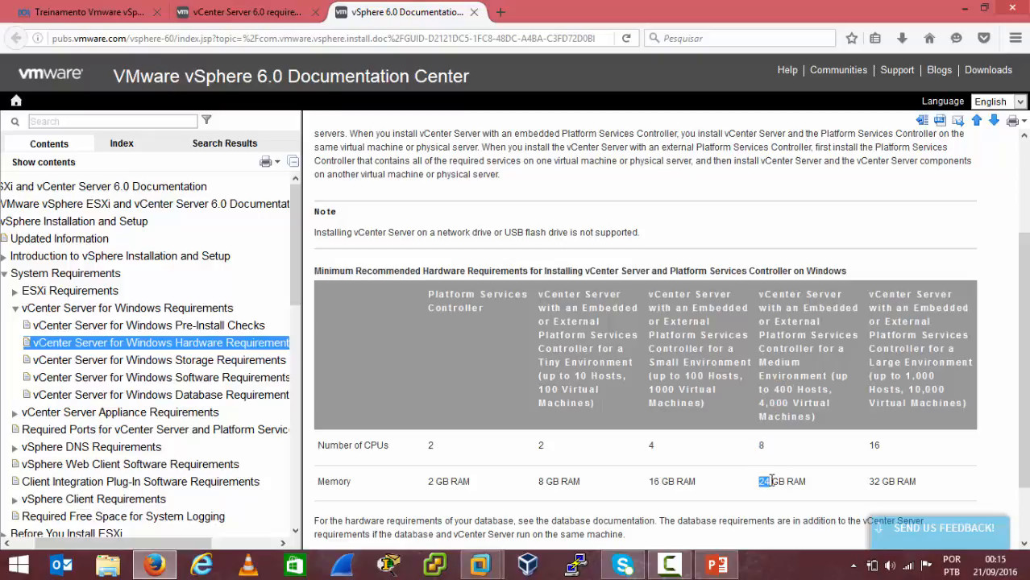
pyautogui.moveTo(1026, 307); pyautogui.dragTo(1027, 357)
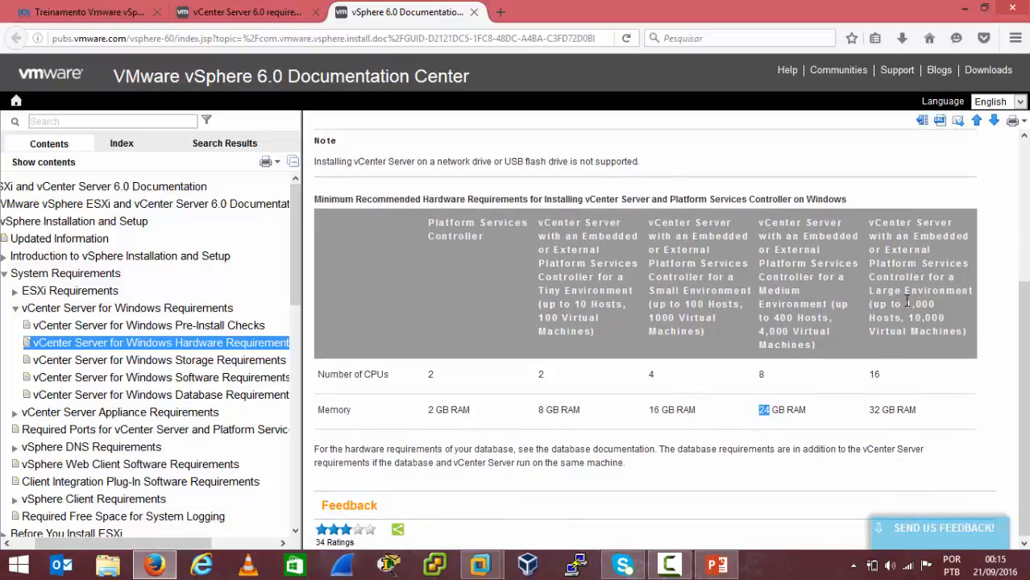
# Highlight the CPU count and memory figures for the large-environment column of the hardware requirements table.
pyautogui.moveTo(906, 303); pyautogui.dragTo(941, 316)
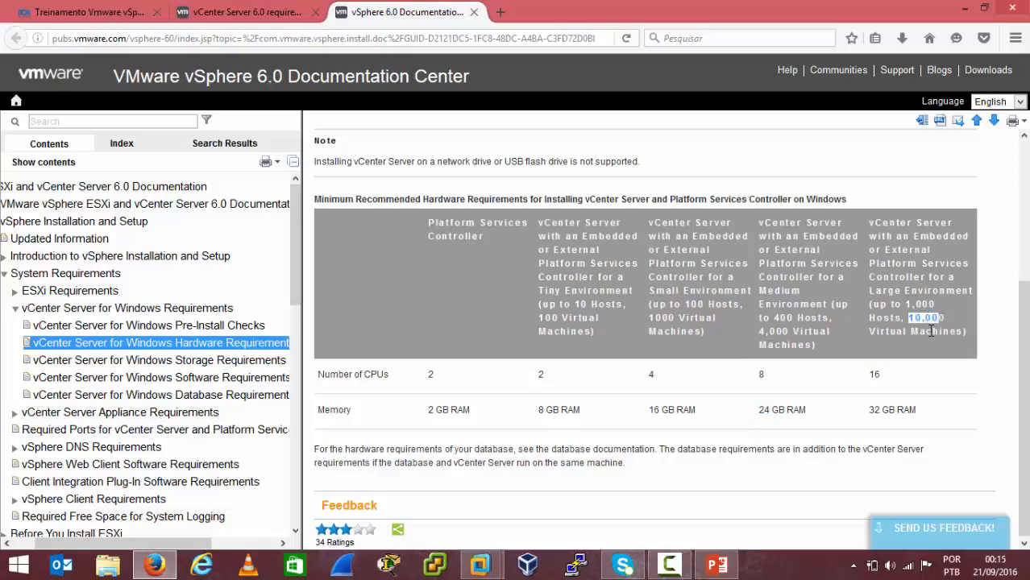
pyautogui.click(870, 382)
pyautogui.moveTo(870, 383); pyautogui.dragTo(883, 384)
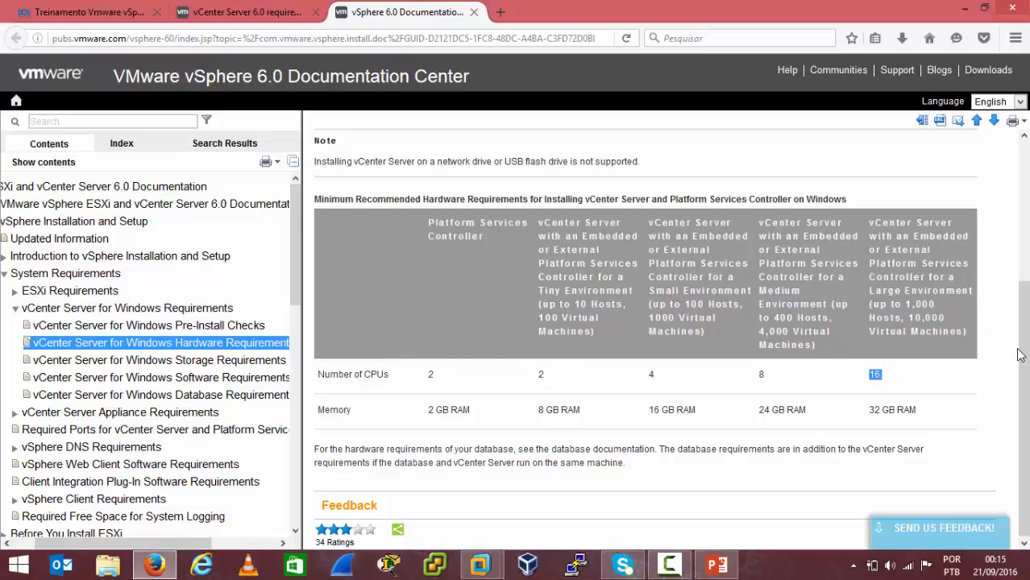
pyautogui.scroll(3, 1022, 354)
pyautogui.scroll(1, 644, 338)
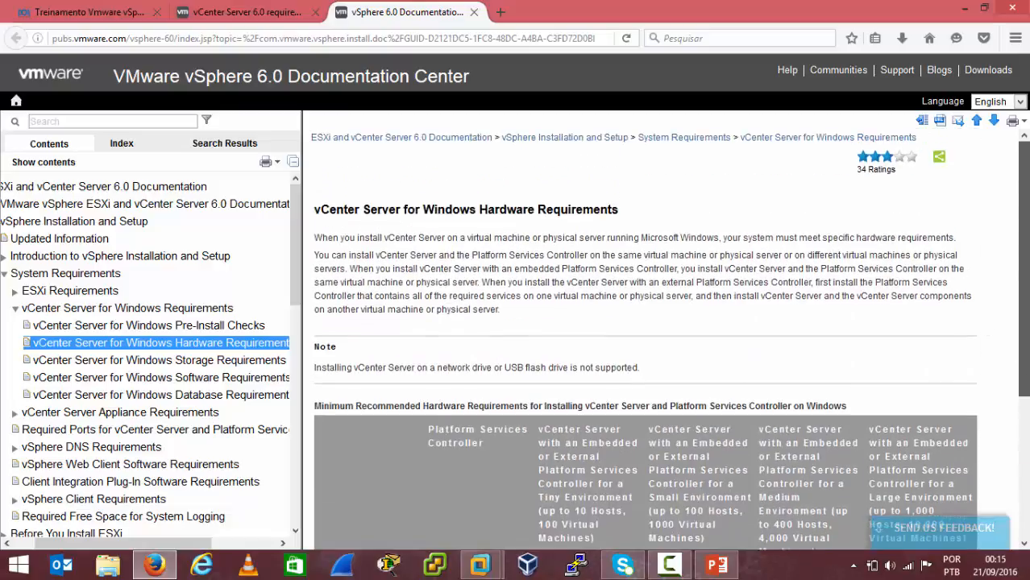
pyautogui.scroll(-3, 1025, 266)
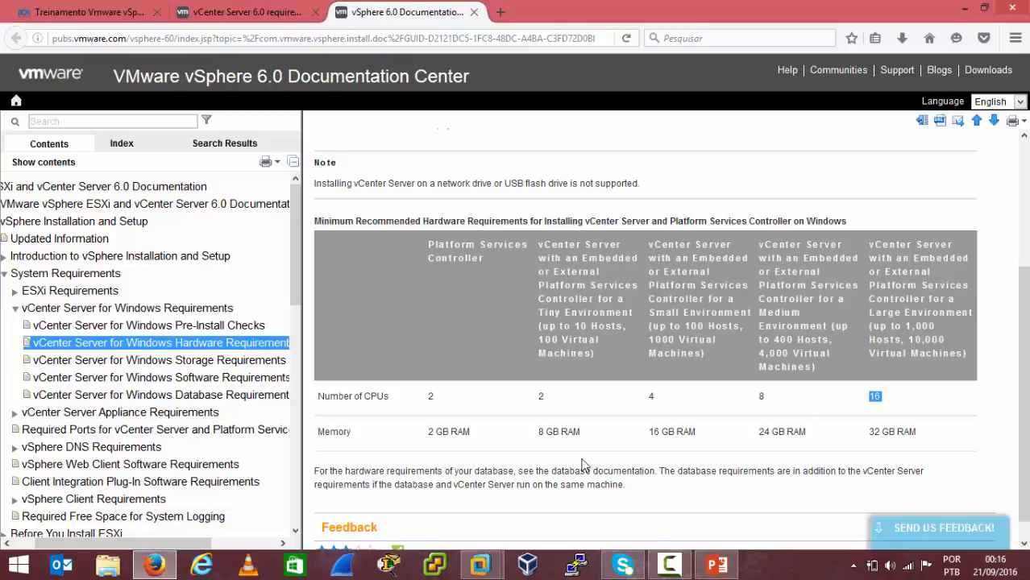
# Open the vCenter Server for Windows storage and software requirements pages and check the earliest supported Windows Server version.
pyautogui.click(190, 363)
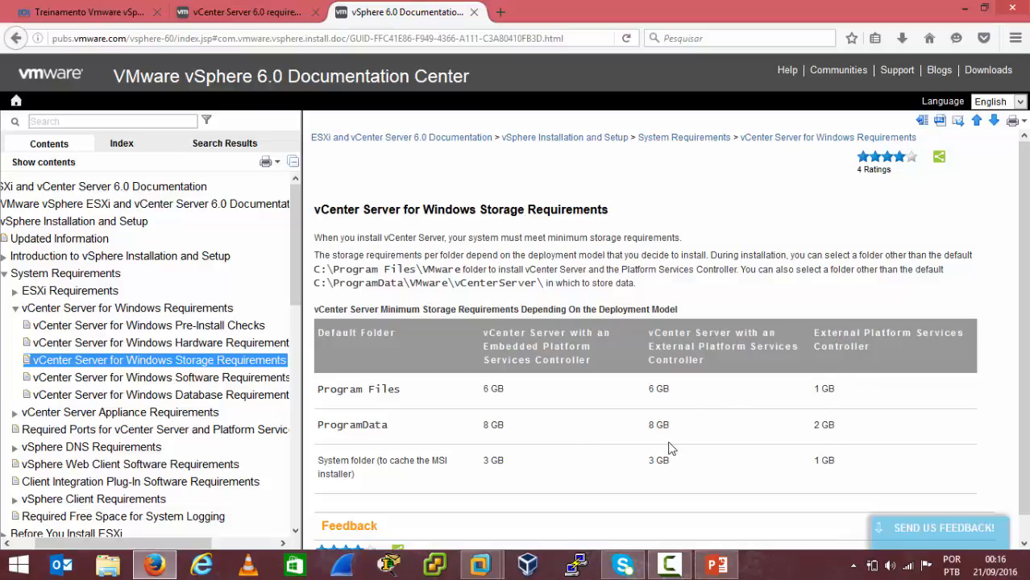
pyautogui.click(183, 380)
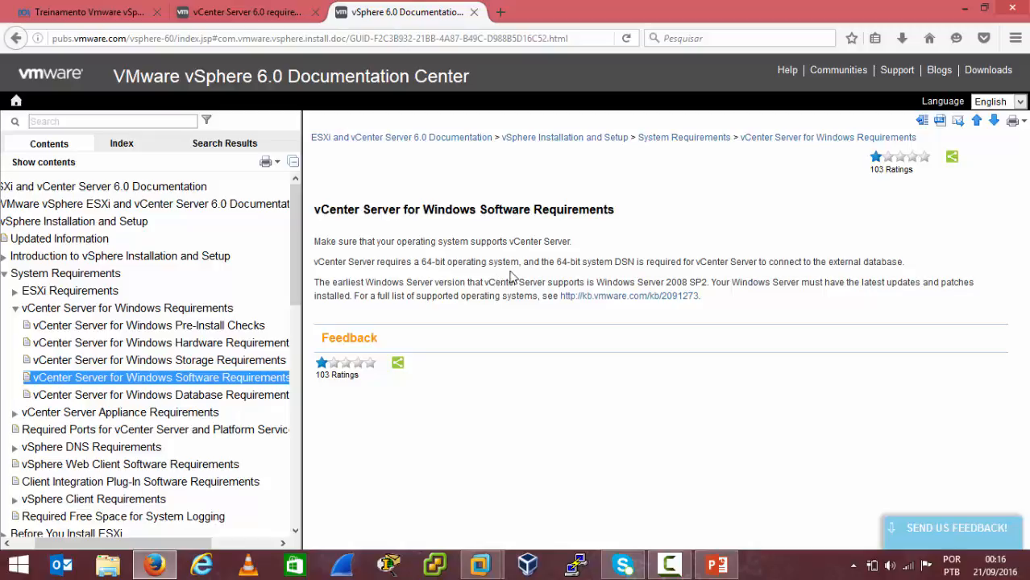
pyautogui.moveTo(631, 282); pyautogui.dragTo(706, 279)
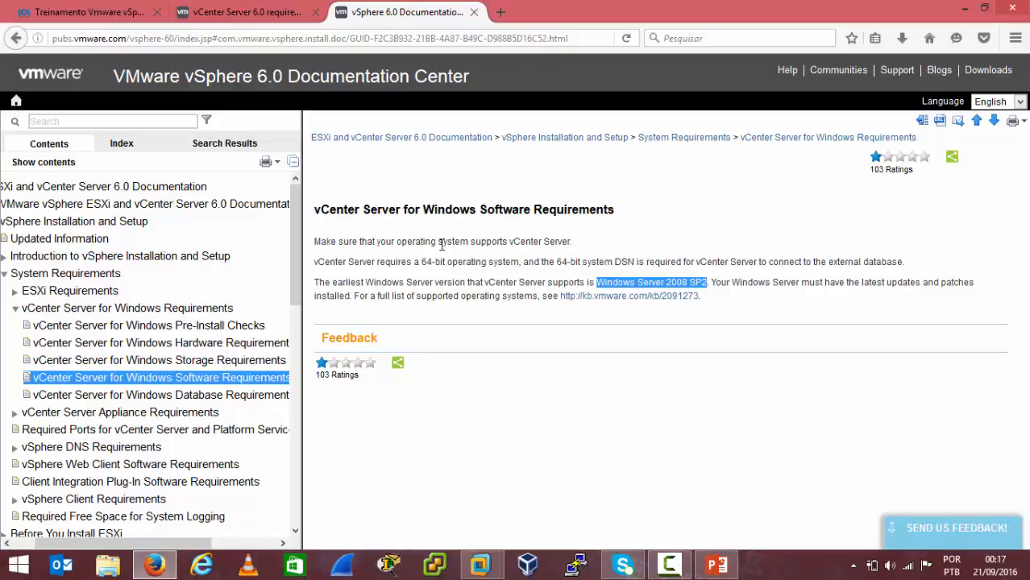
# Check the vCenter Server installation progress in the VM console, then minimize the console window.
pyautogui.click(483, 557)
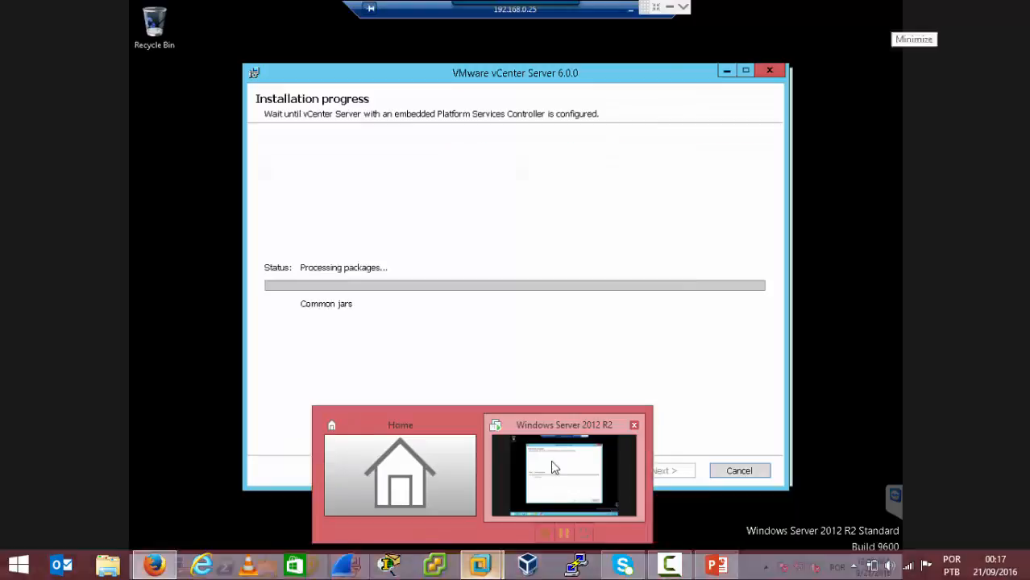
pyautogui.click(550, 460)
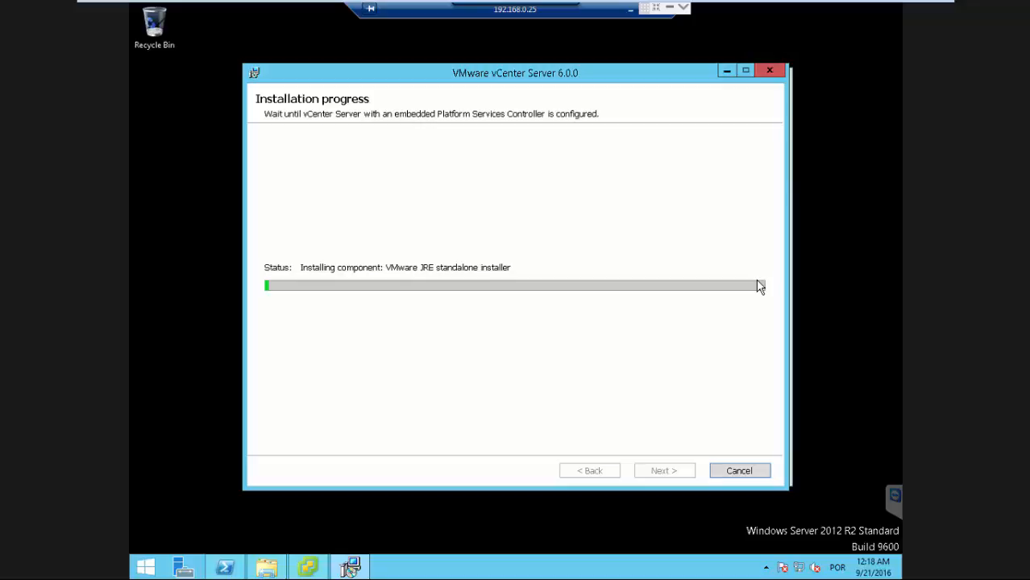
pyautogui.moveTo(891, 4)
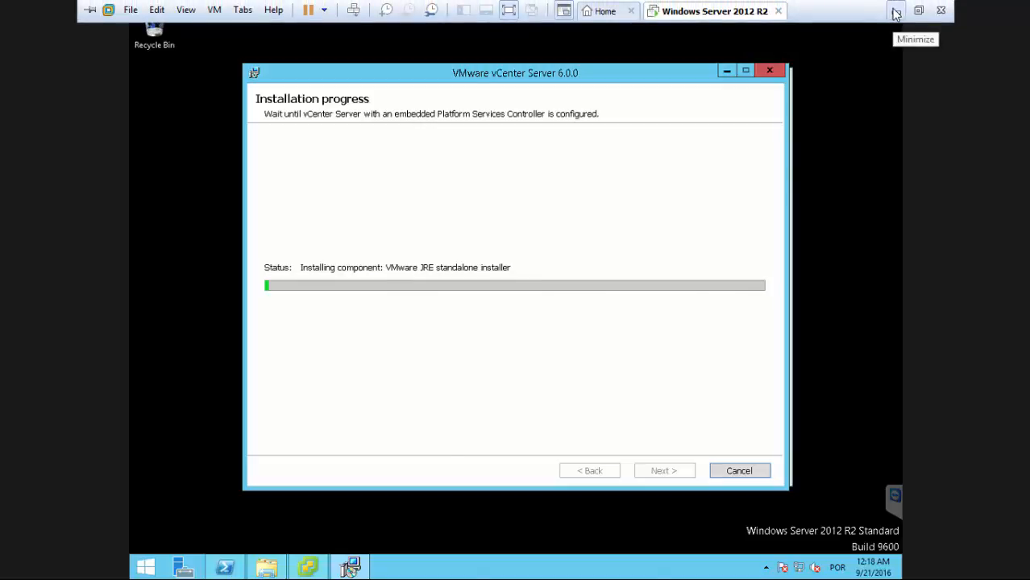
pyautogui.click(895, 13)
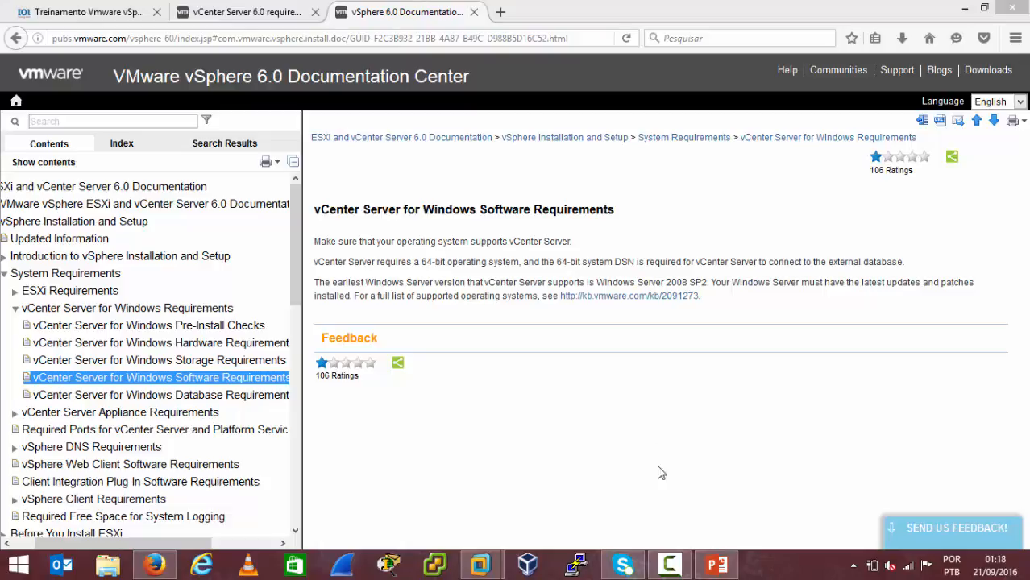
pyautogui.click(670, 566)
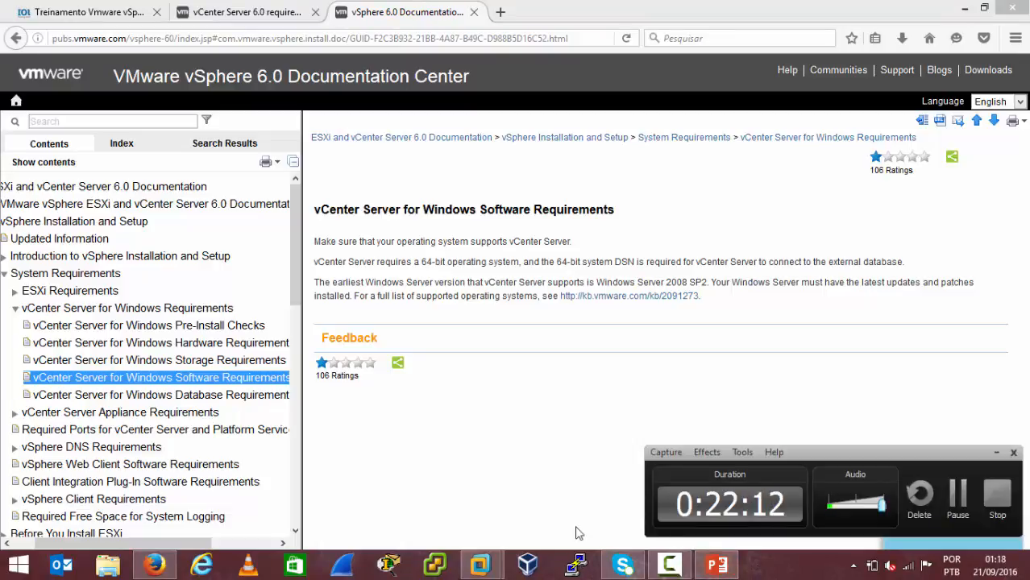
pyautogui.click(996, 452)
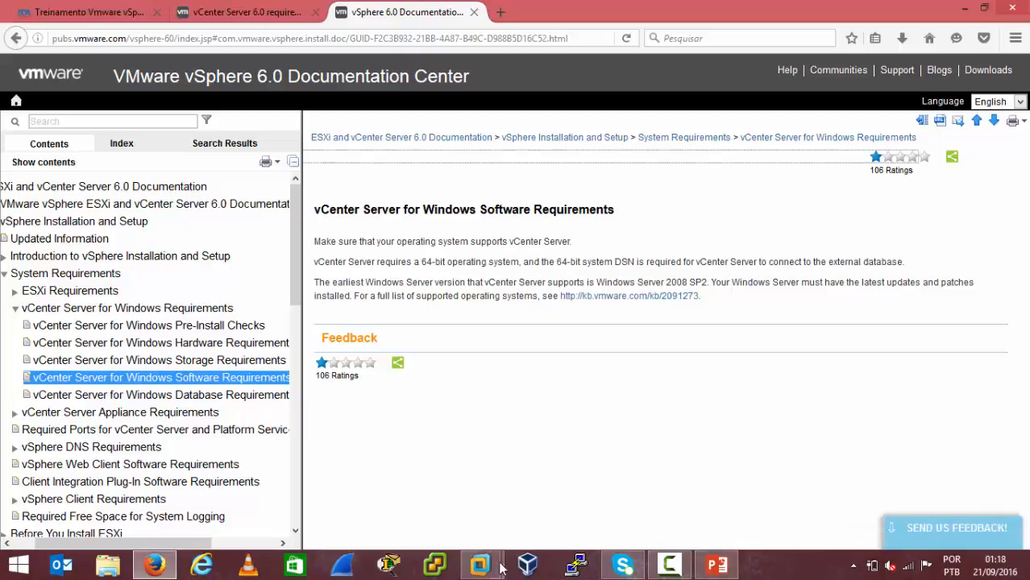
# Return to the VM console, finish the vCenter Server setup and exit the vCenter installer.
pyautogui.moveTo(481, 566)
pyautogui.click(563, 459)
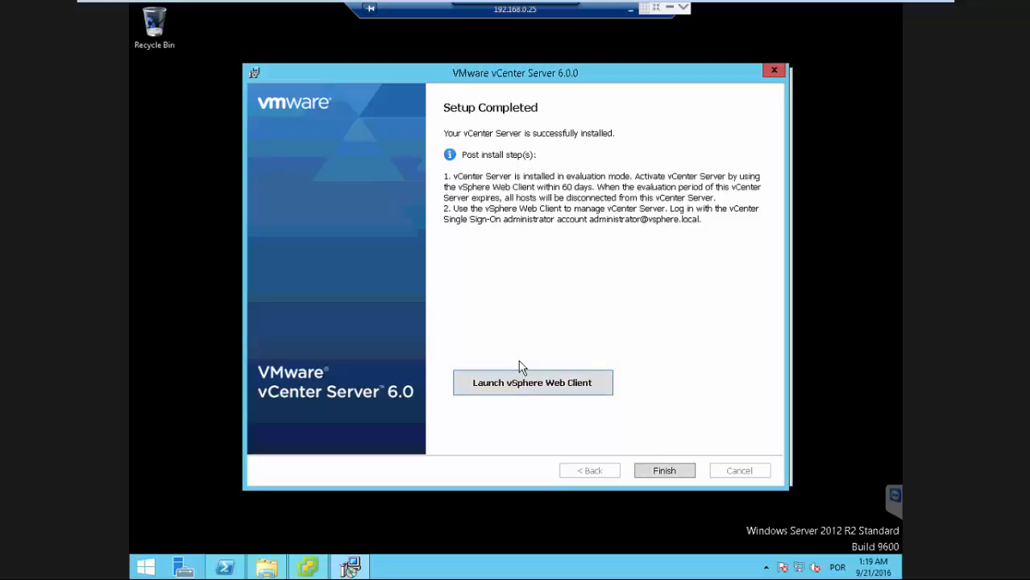
pyautogui.click(662, 474)
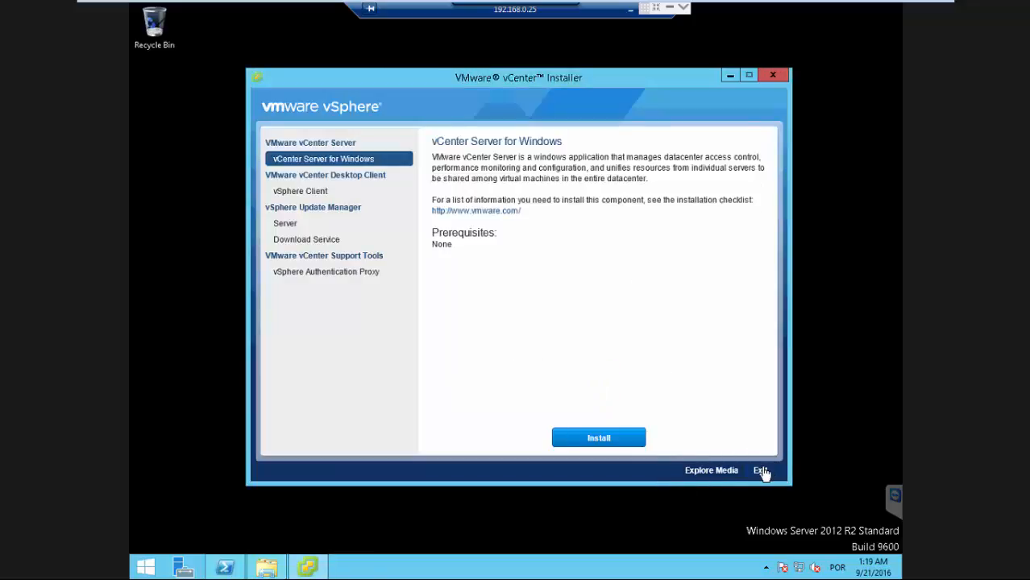
pyautogui.click(760, 471)
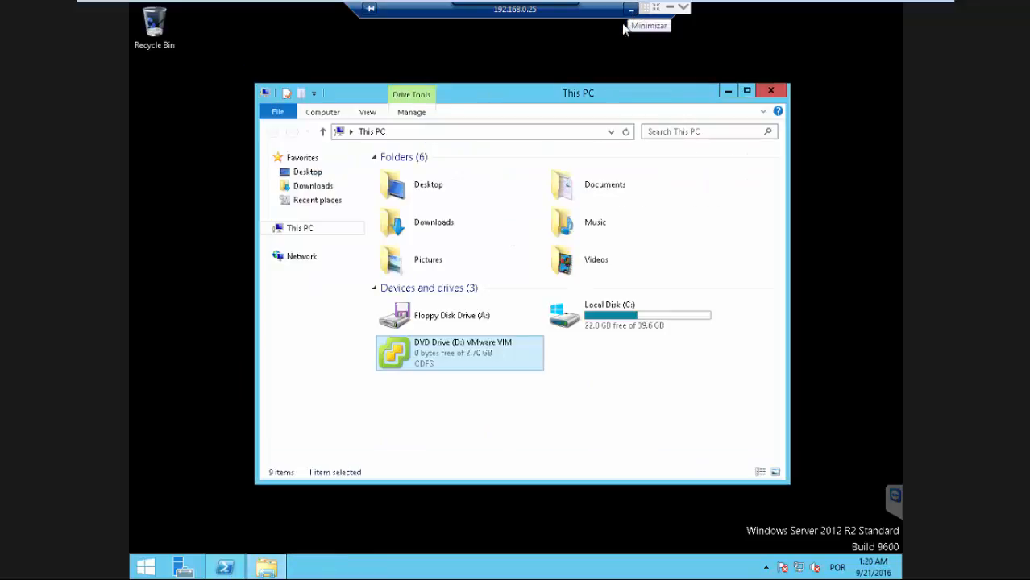
# Minimize the remote session and open a maximized Chrome window on the host machine.
pyautogui.click(668, 7)
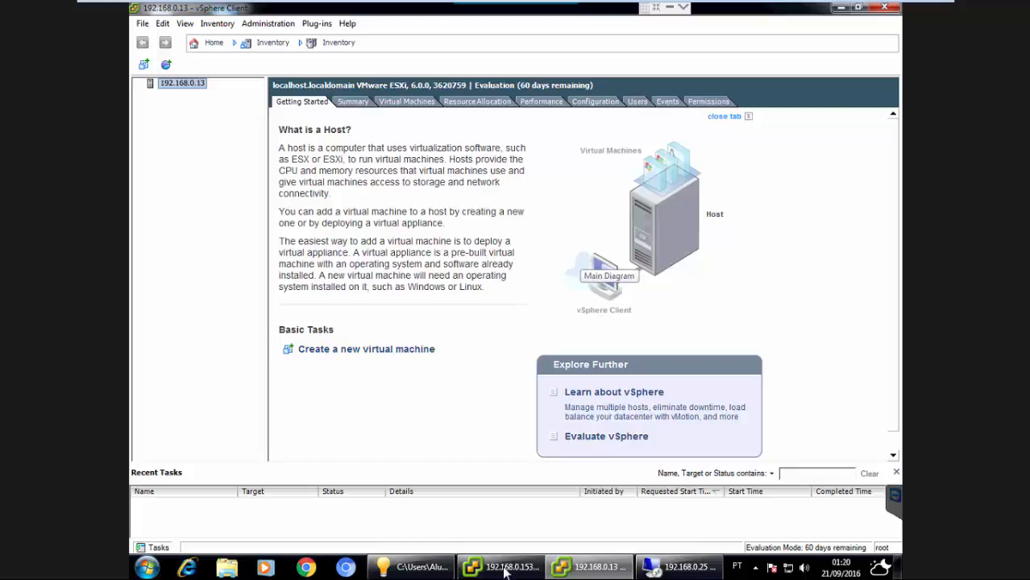
pyautogui.click(306, 568)
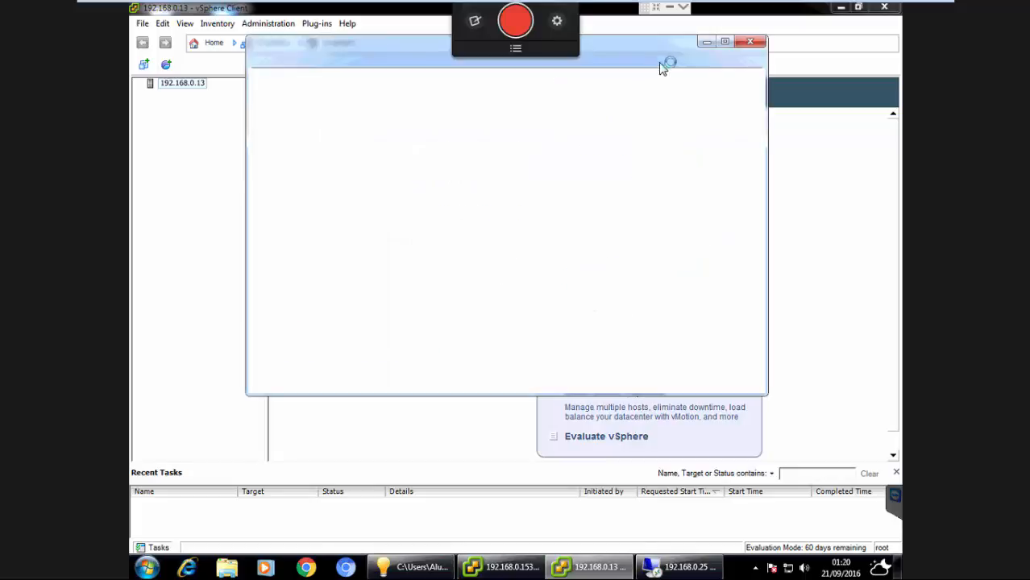
pyautogui.click(724, 40)
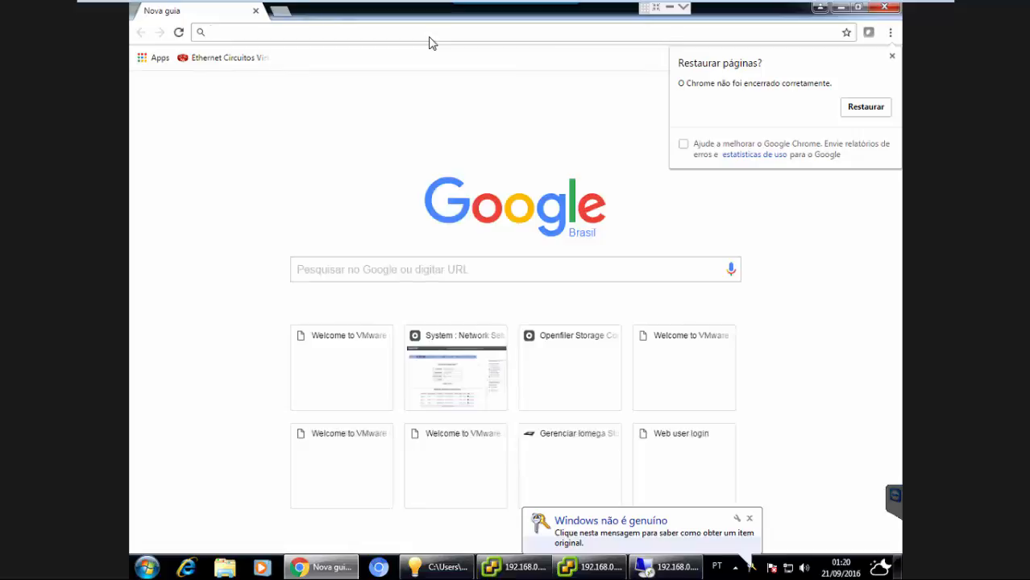
# Browse to vcenter2.vmware.net, dismissing the restore-pages prompt.
pyautogui.write('vcenter2.vmware.net')
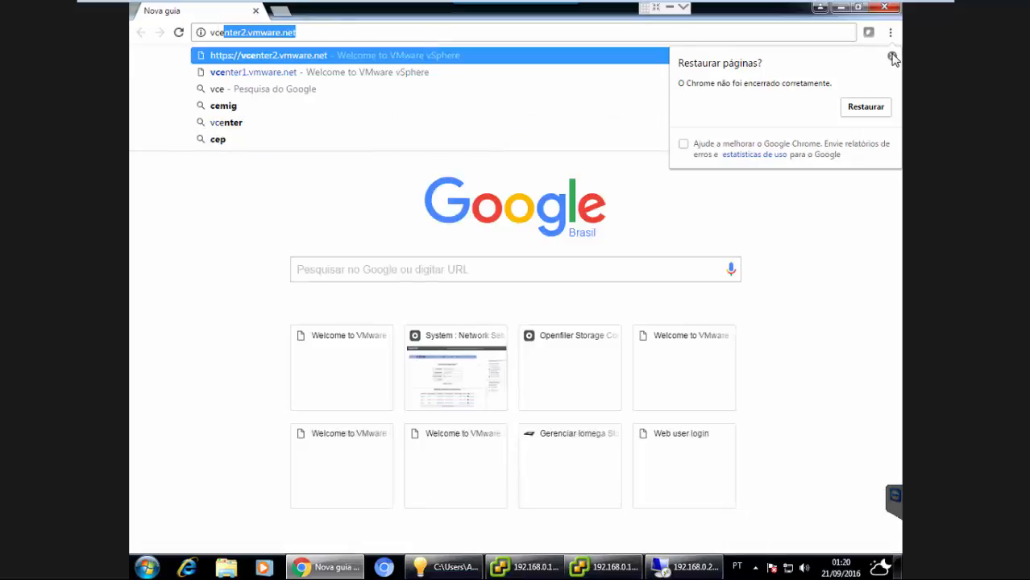
pyautogui.click(892, 57)
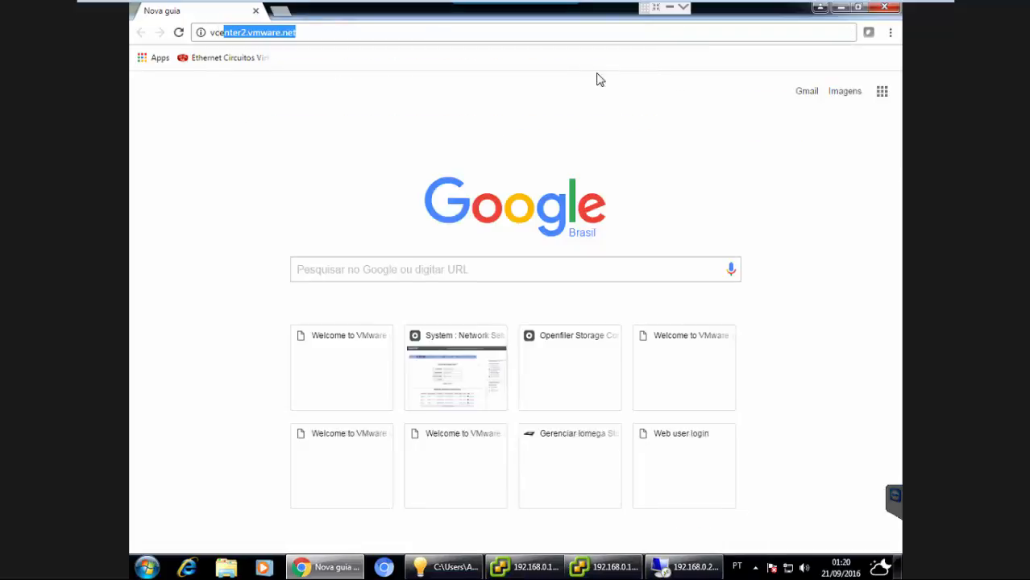
pyautogui.click(376, 33)
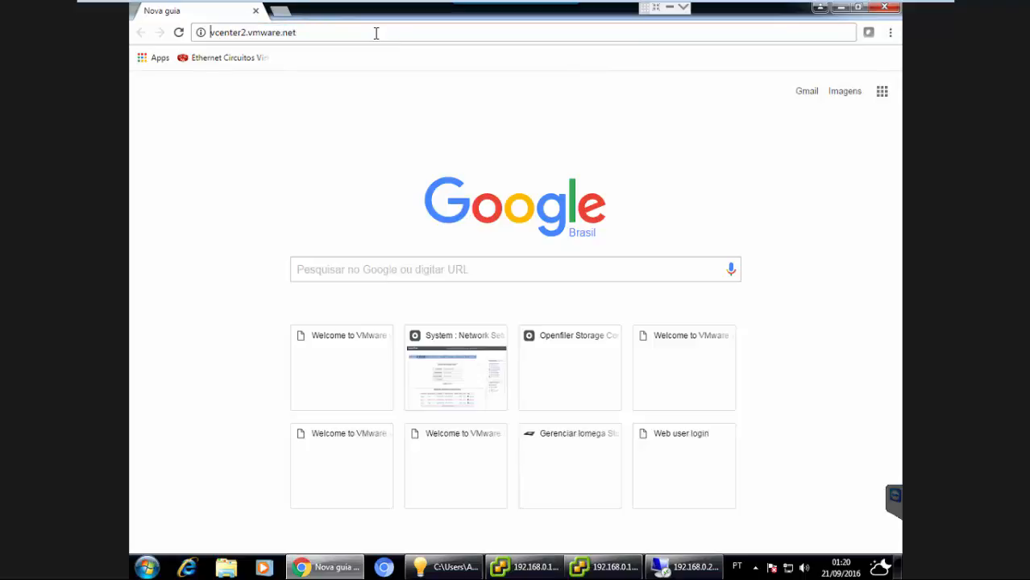
pyautogui.click(377, 33)
pyautogui.press('Return')
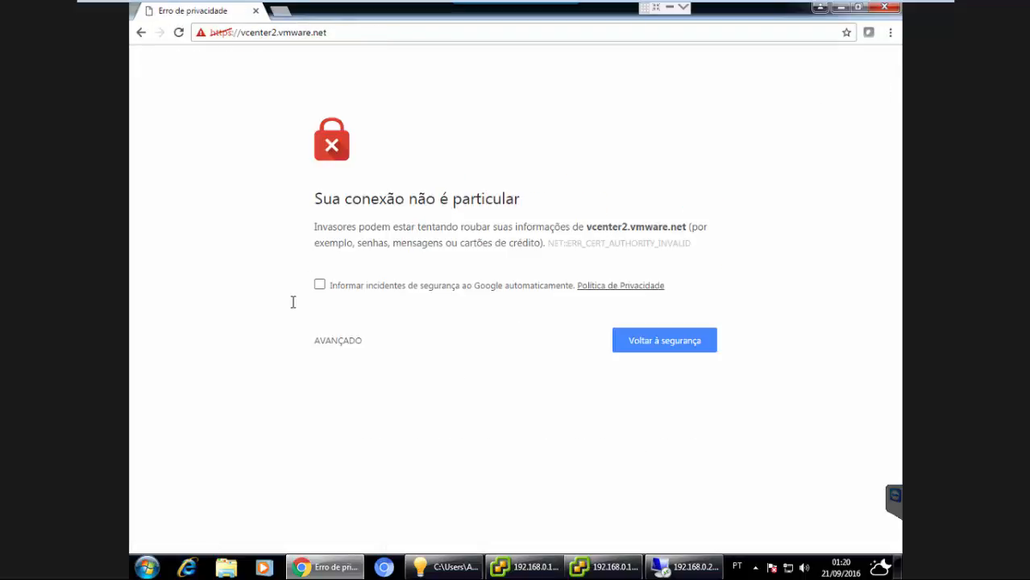
# Bypass the privacy certificate warning and proceed to the unsafe vcenter2.vmware.net site.
pyautogui.click(340, 342)
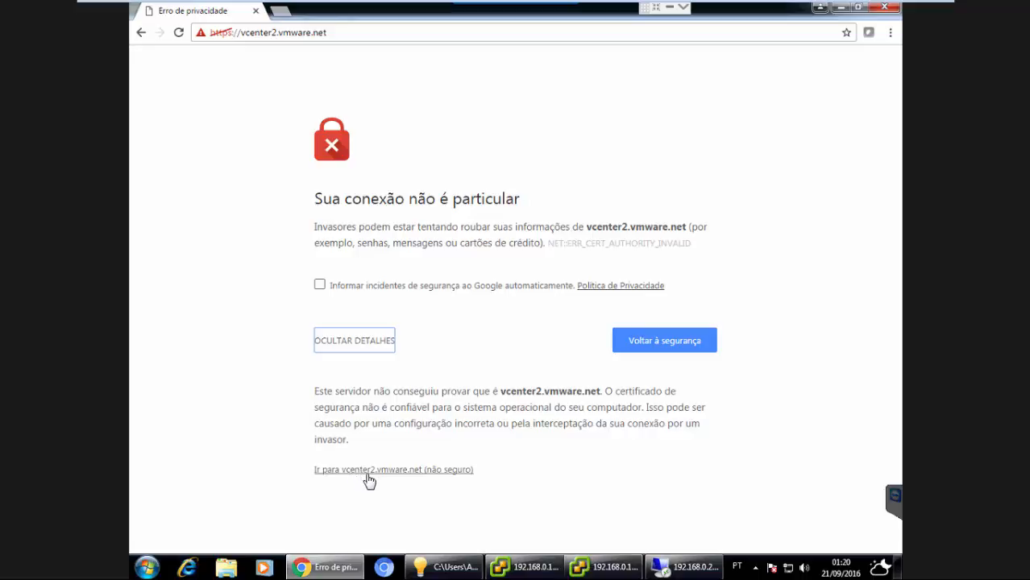
pyautogui.click(354, 32)
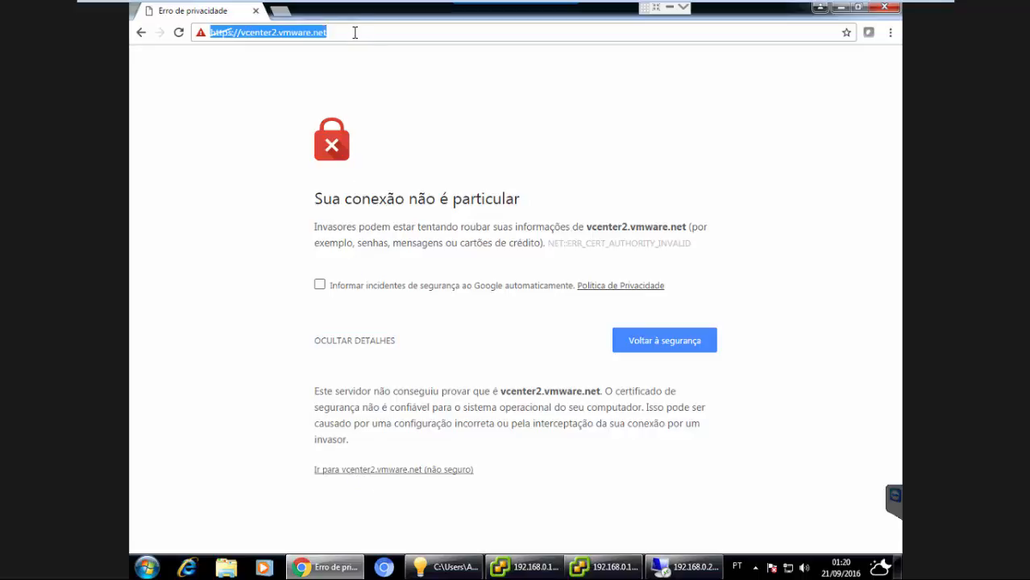
pyautogui.click(431, 469)
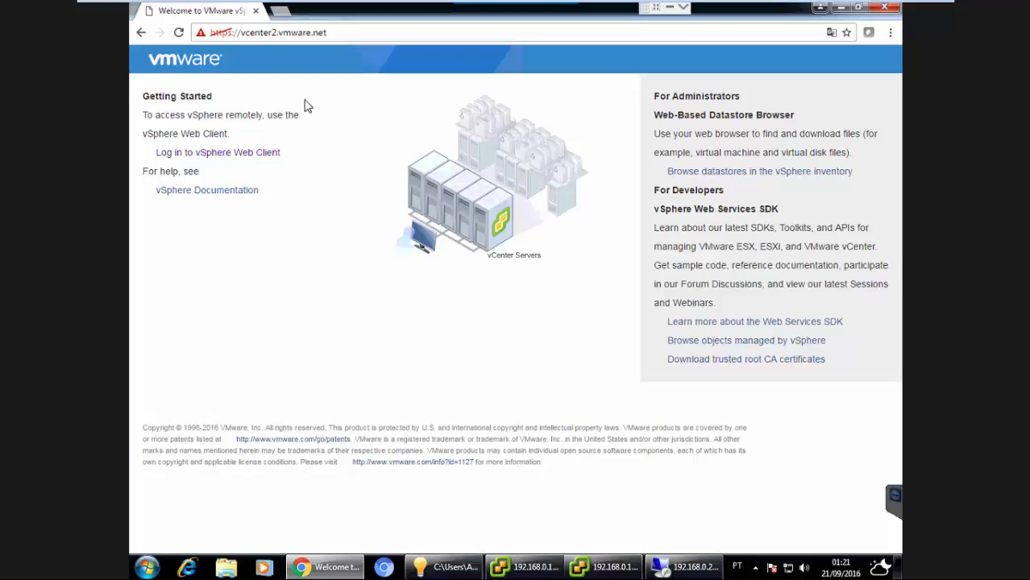
# Open the vSphere Web Client login page, then launch a new VMware vSphere Client window.
pyautogui.click(246, 158)
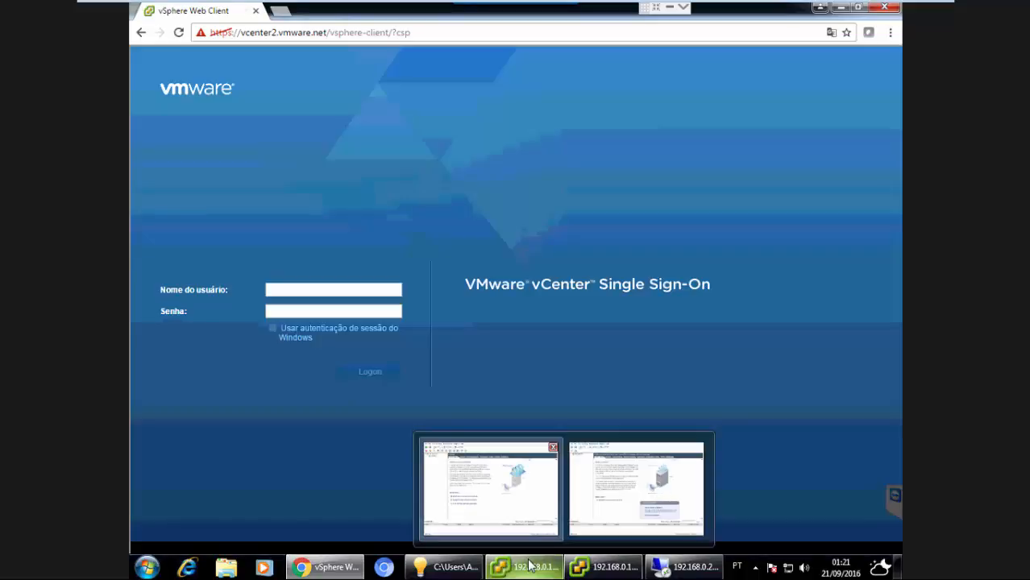
pyautogui.rightClick(530, 564)
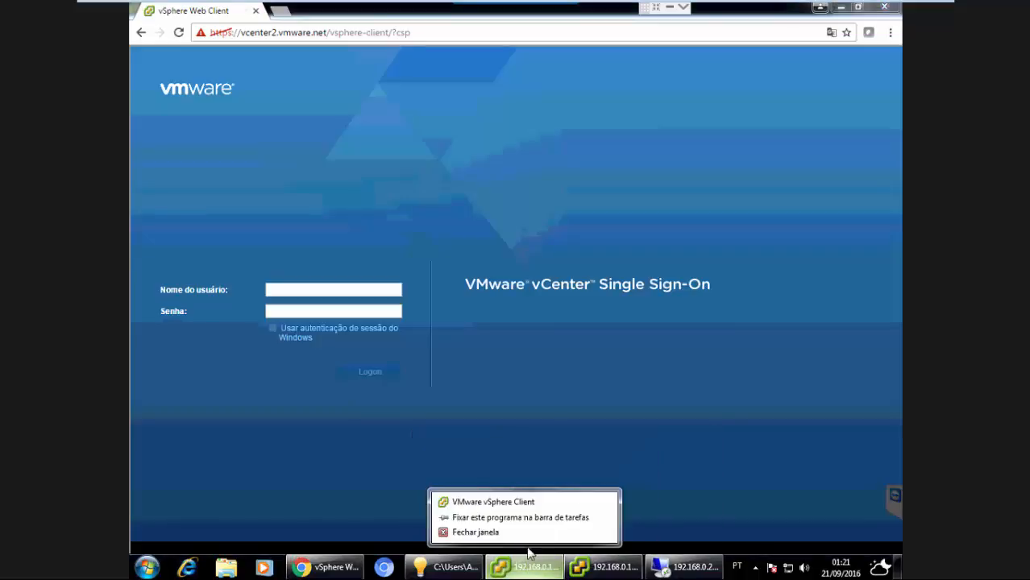
pyautogui.click(513, 504)
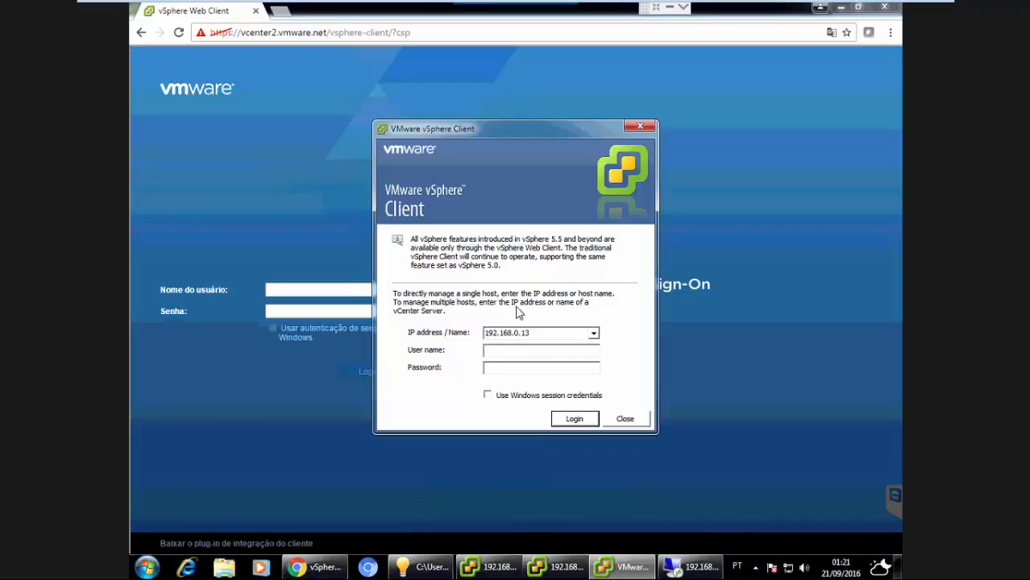
pyautogui.click(551, 333)
pyautogui.click(552, 333)
pyautogui.press('BackSpace')
pyautogui.press('BackSpace')
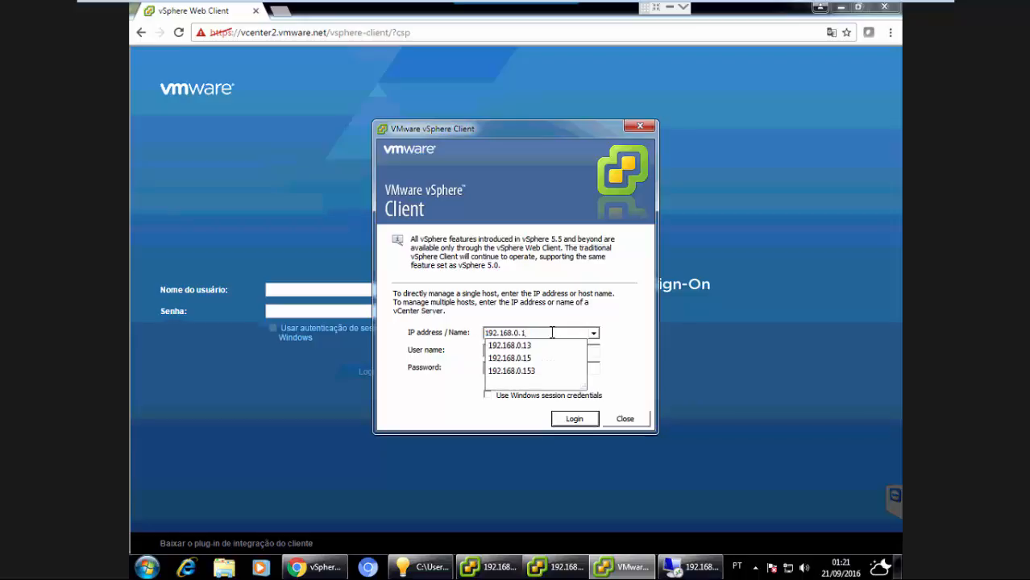
pyautogui.write('25')
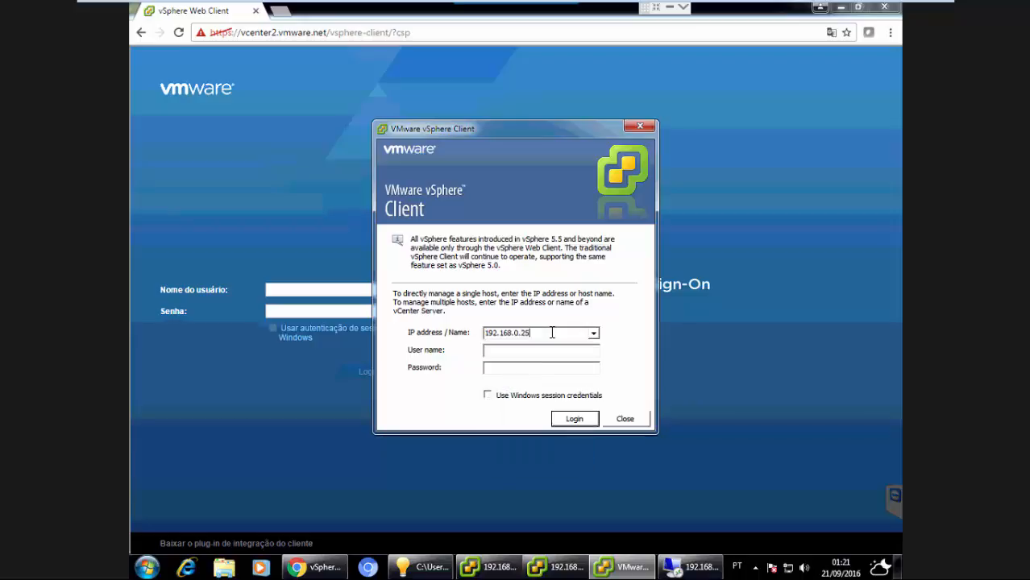
pyautogui.press('Tab')
pyautogui.write('adminstrato')
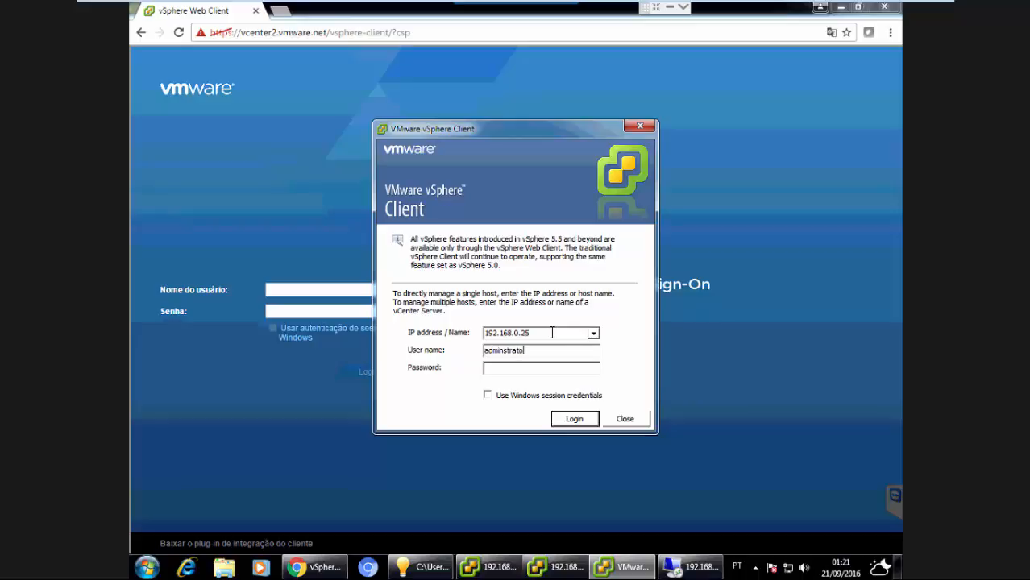
pyautogui.write('@vphere.local')
# Enter the account password and submit the vSphere Client login.
pyautogui.moveTo(493, 351); pyautogui.dragTo(509, 351)
pyautogui.click(512, 370)
pyautogui.write('****')
pyautogui.press('BackSpace')
pyautogui.press('BackSpace')
pyautogui.press('BackSpace')
pyautogui.press('BackSpace')
pyautogui.write('************')
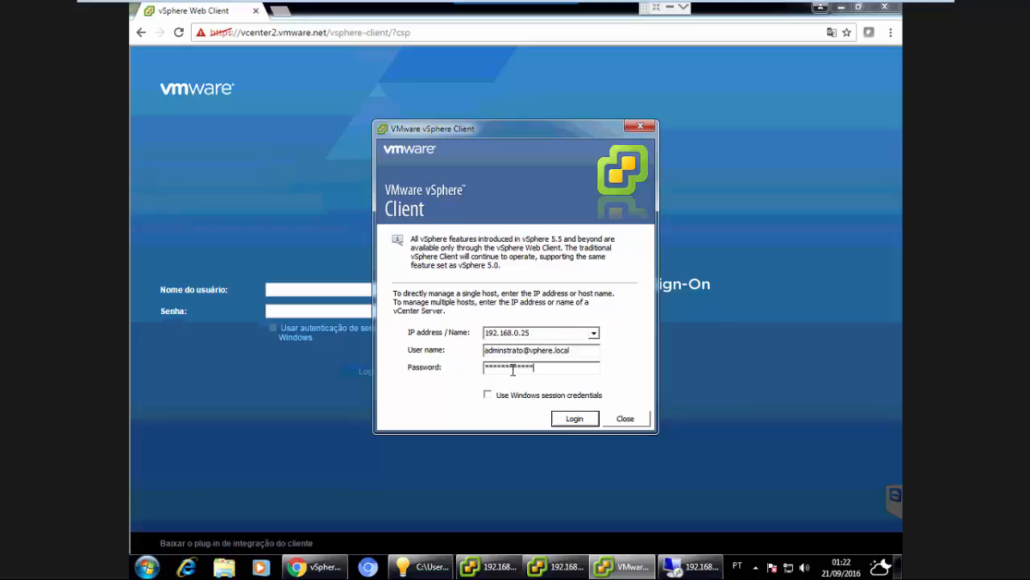
pyautogui.press('BackSpace')
pyautogui.press('BackSpace')
pyautogui.press('BackSpace')
pyautogui.press('BackSpace')
pyautogui.press('BackSpace')
pyautogui.press('BackSpace')
pyautogui.press('BackSpace')
pyautogui.press('BackSpace')
pyautogui.press('BackSpace')
pyautogui.press('BackSpace')
pyautogui.press('BackSpace')
pyautogui.press('BackSpace')
pyautogui.press('BackSpace')
pyautogui.write('*************')
pyautogui.click(570, 418)
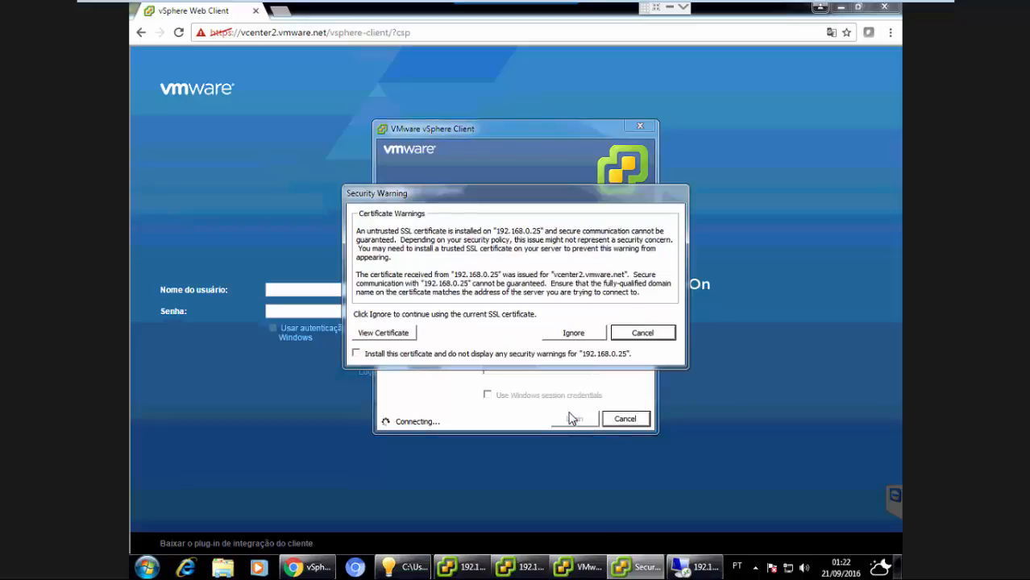
# Ignore the untrusted SSL certificate warning to continue connecting.
pyautogui.click(573, 333)
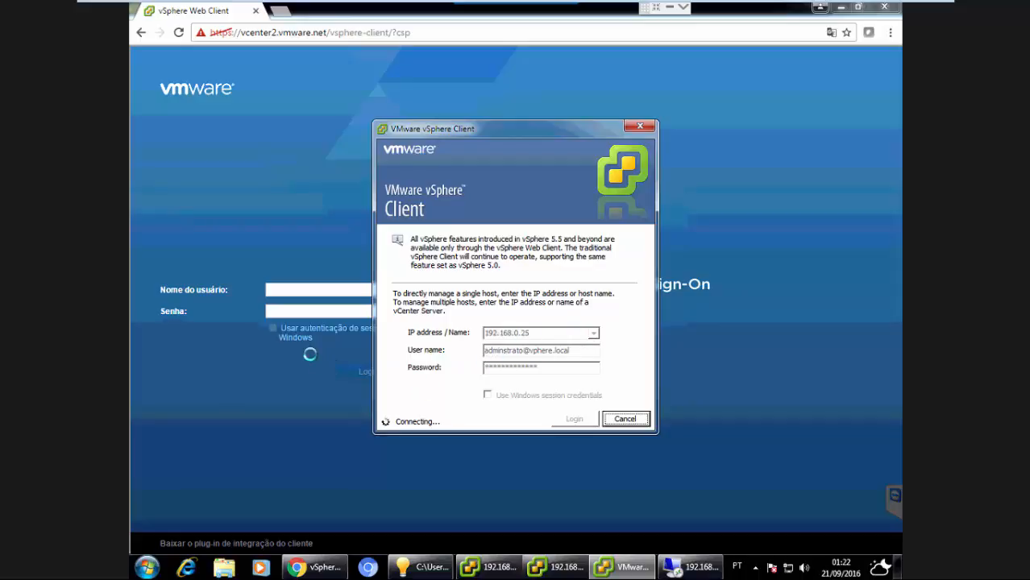
pyautogui.click(293, 244)
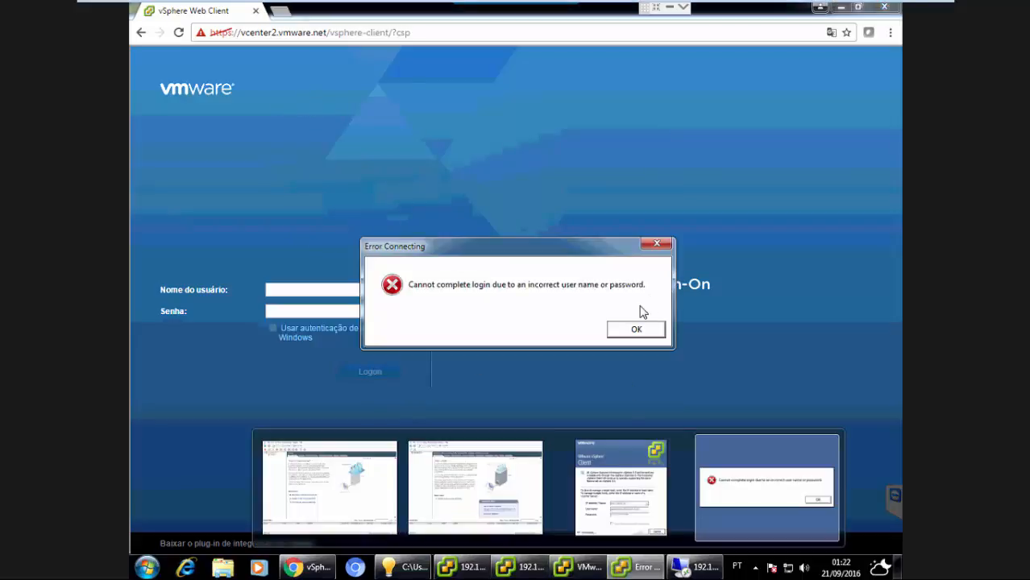
# Dismiss the login error, insert the missing i into the vSphere Client user name, and retry the login.
pyautogui.click(635, 328)
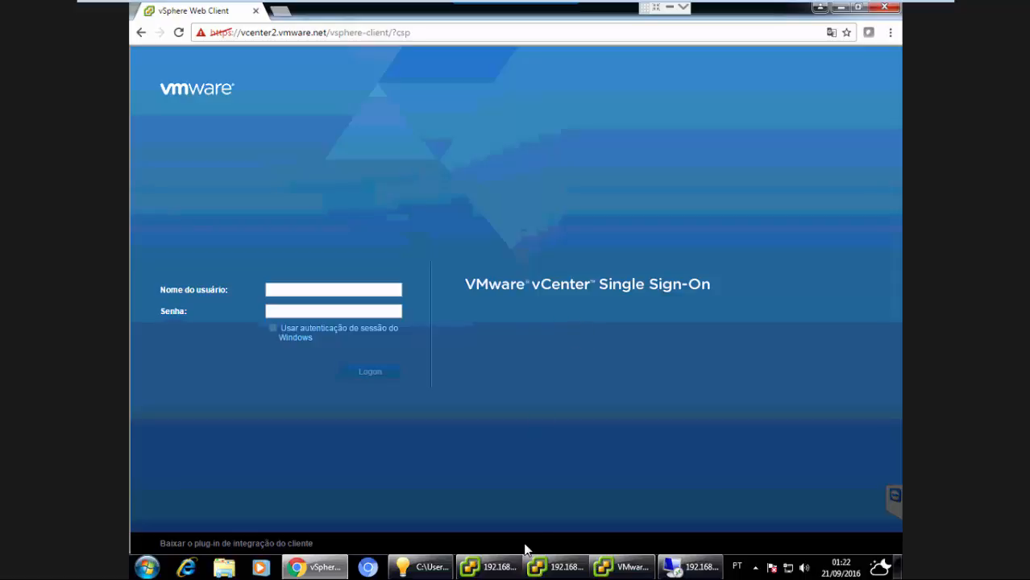
pyautogui.click(610, 571)
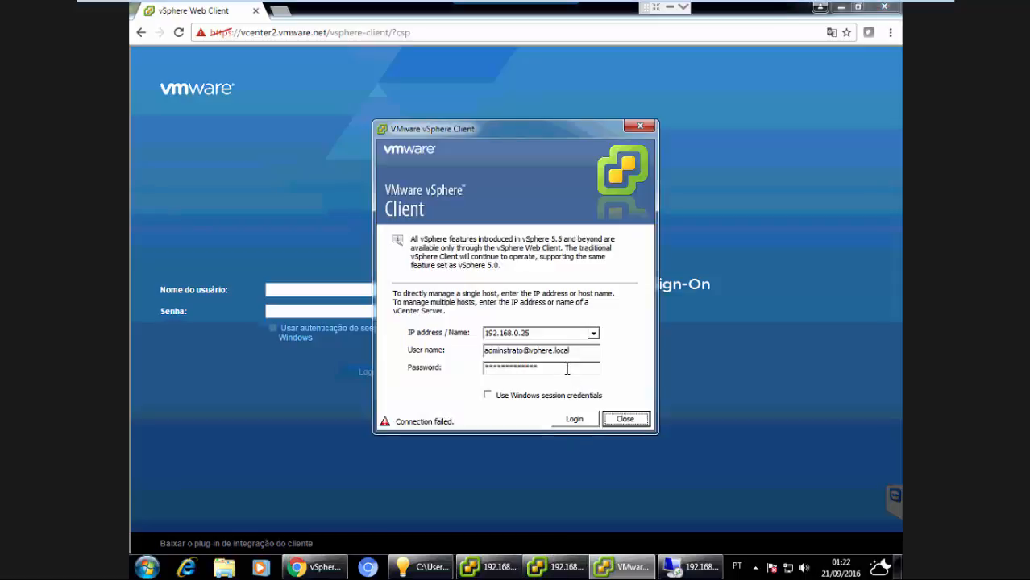
pyautogui.click(505, 351)
pyautogui.write('i')
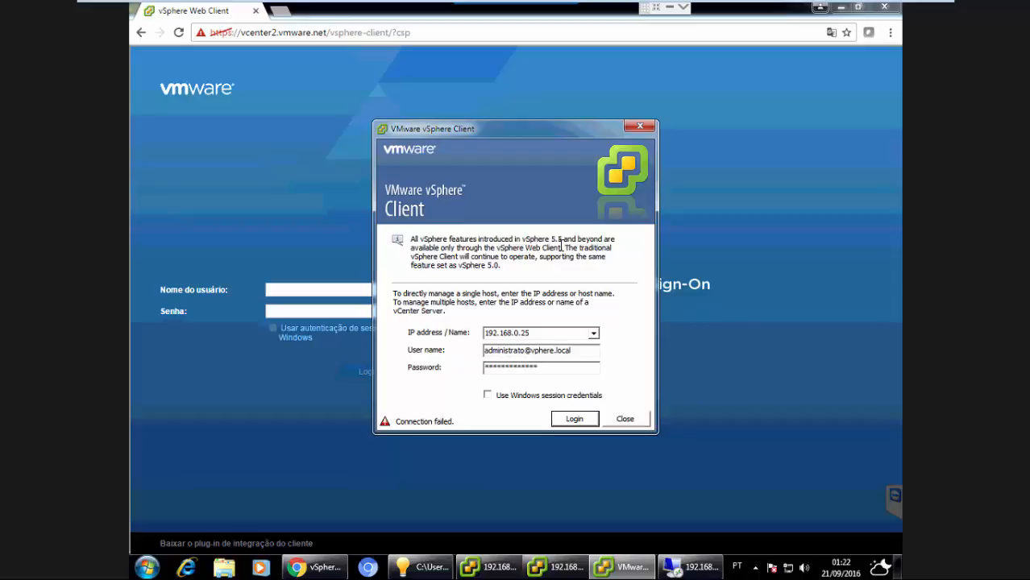
pyautogui.click(567, 424)
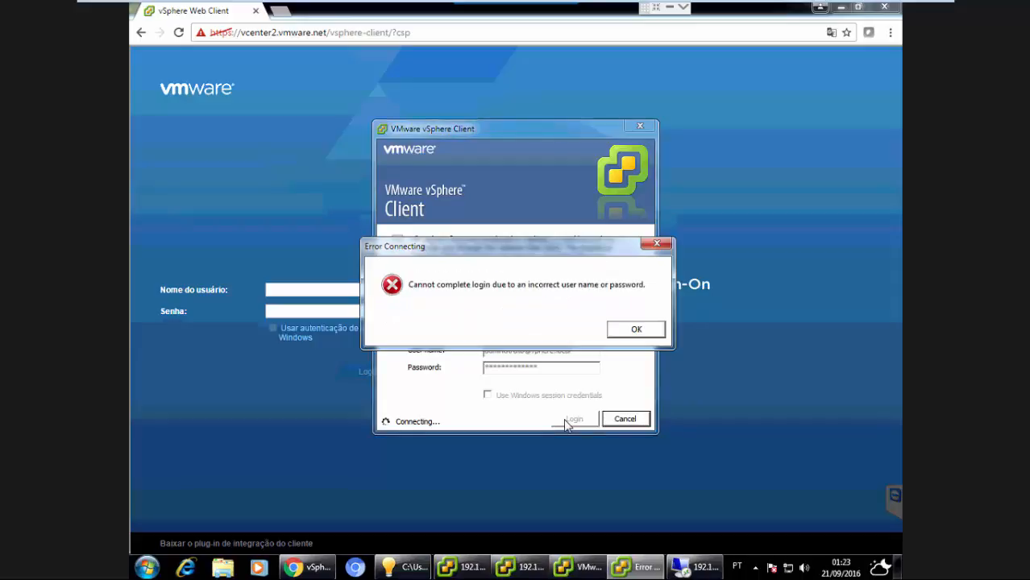
pyautogui.click(635, 331)
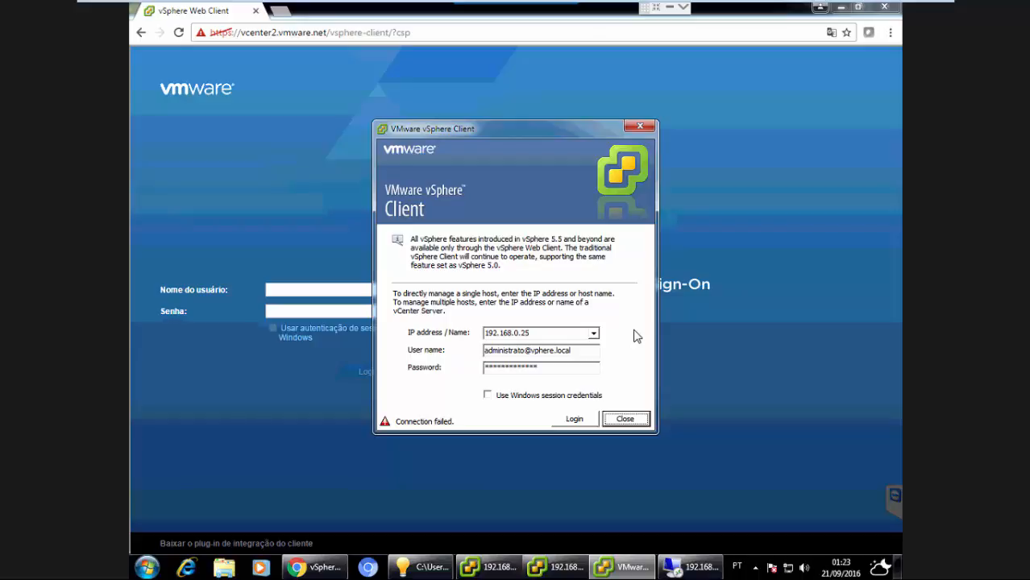
# Add the missing r to the user name and start another login attempt, then cancel the connection.
pyautogui.click(531, 351)
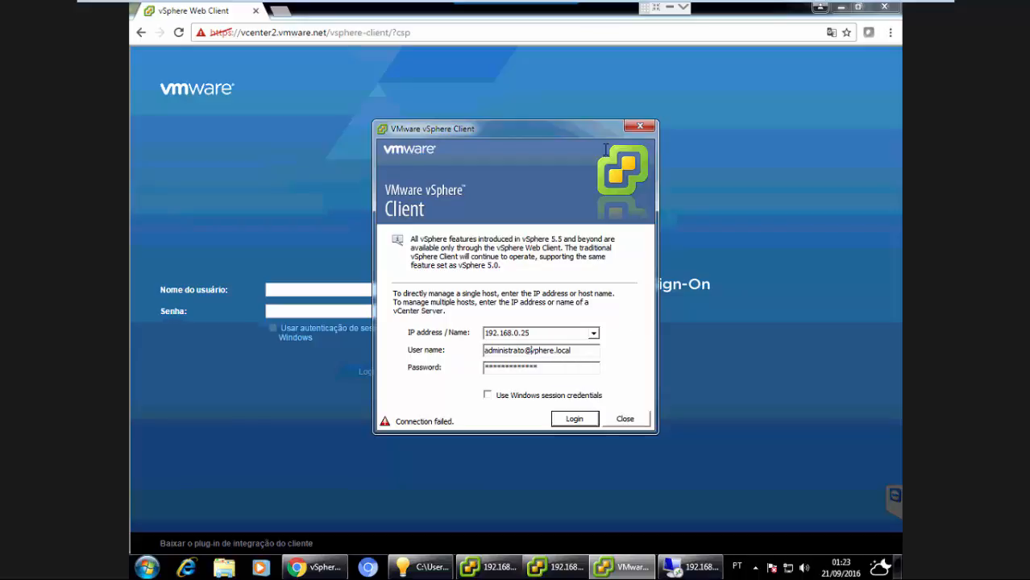
pyautogui.rightClick(530, 350)
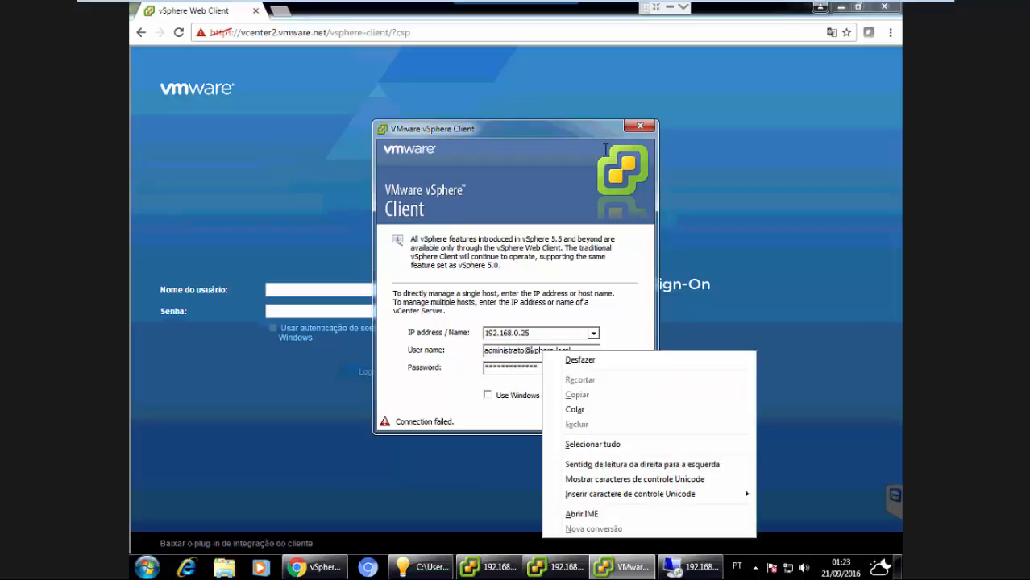
pyautogui.click(605, 150)
pyautogui.moveTo(578, 129); pyautogui.dragTo(620, 131)
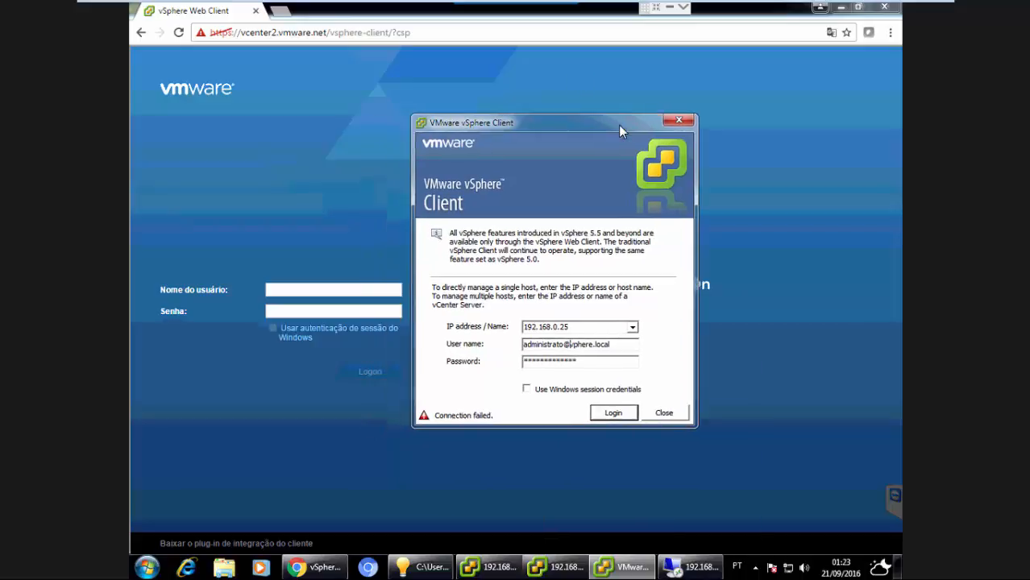
pyautogui.press('Left')
pyautogui.write('r')
pyautogui.click(613, 413)
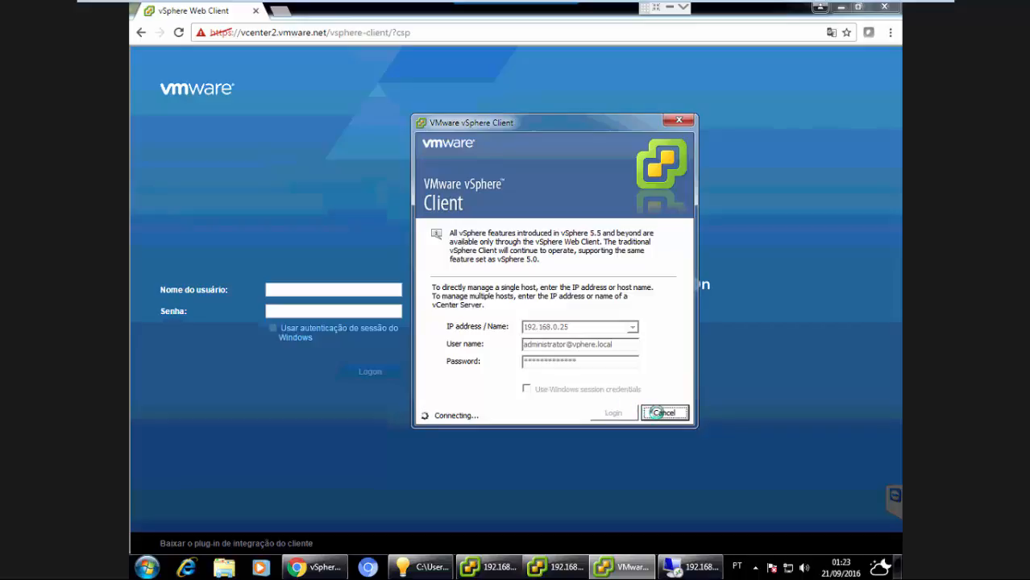
pyautogui.click(654, 413)
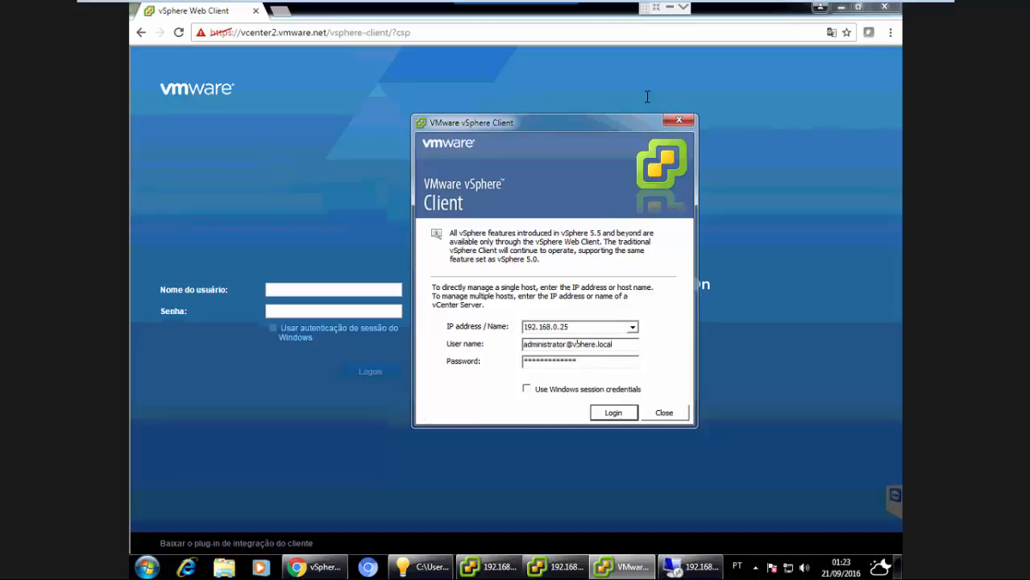
pyautogui.write('s')
pyautogui.click(629, 413)
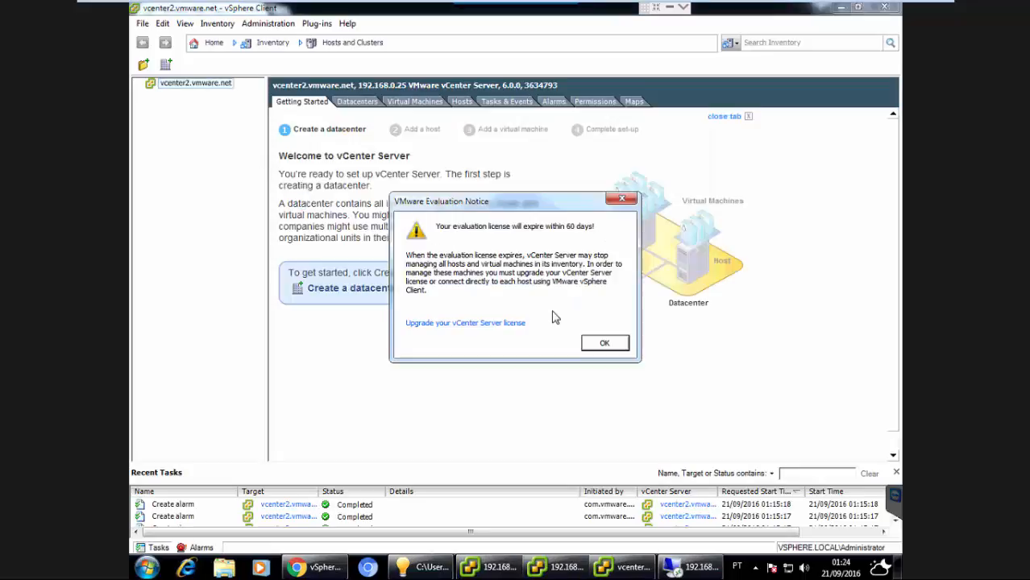
pyautogui.click(601, 345)
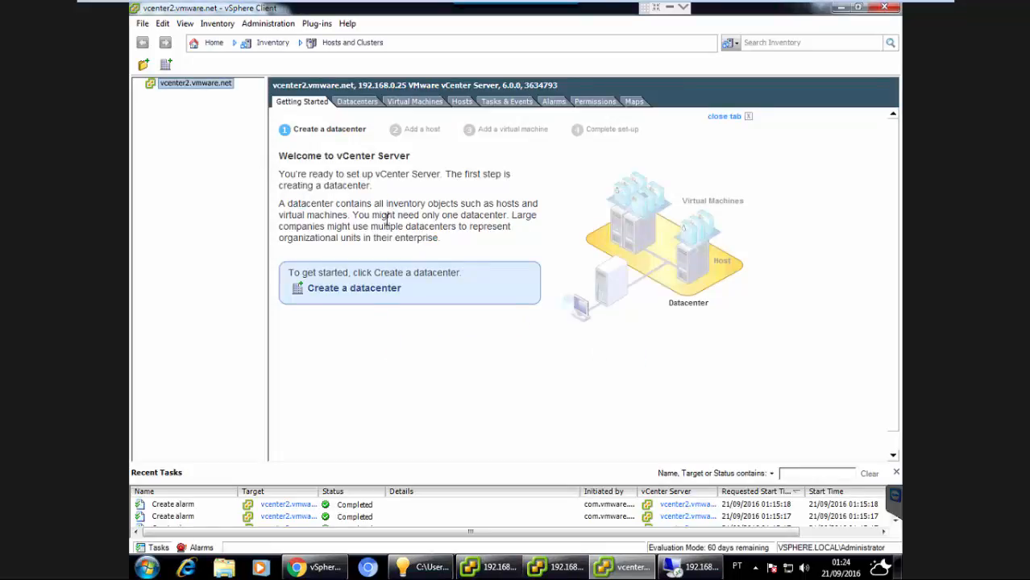
# Create a new datacenter in the inventory and name it Vmware.
pyautogui.click(348, 294)
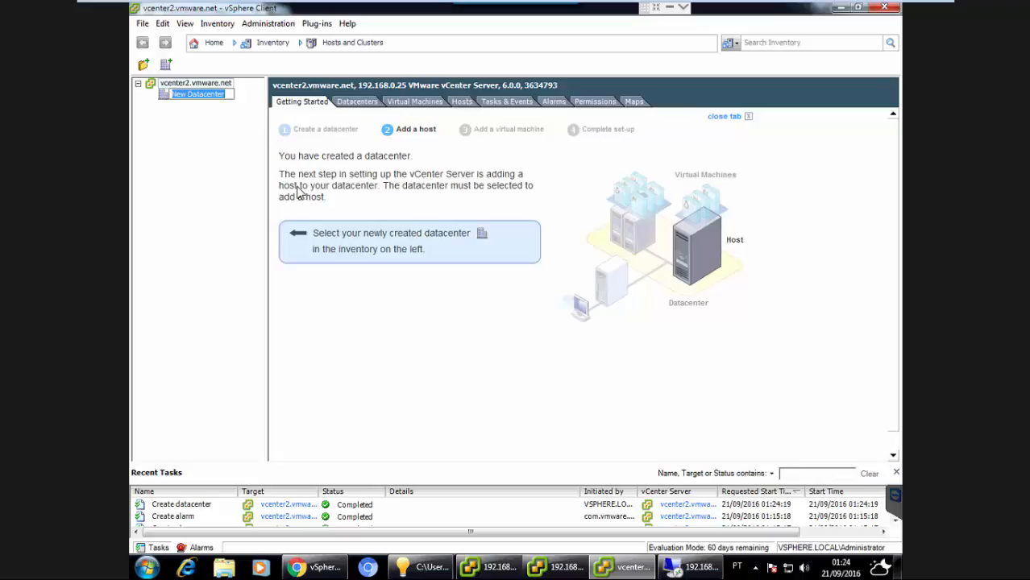
pyautogui.write('Vmware')
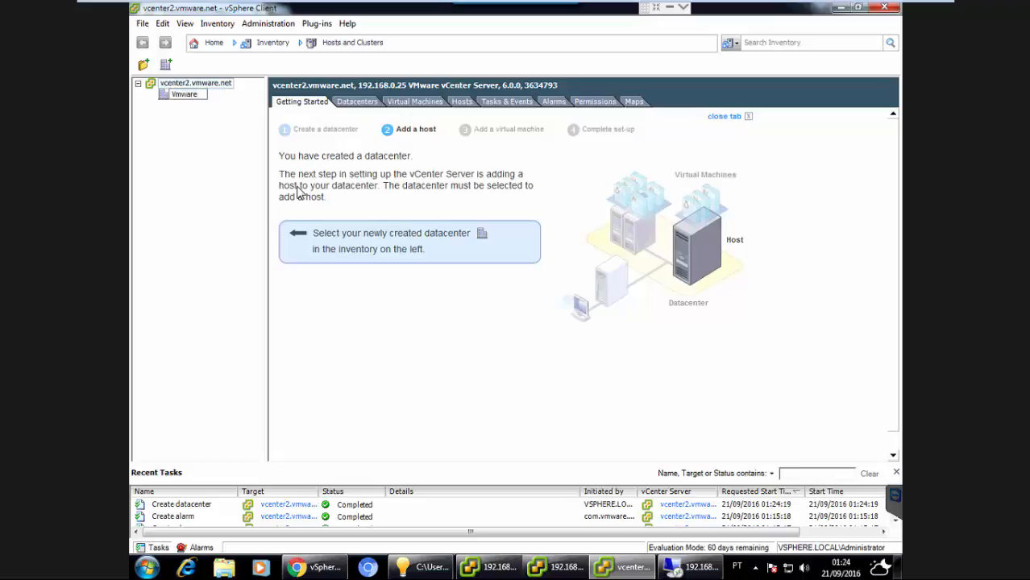
pyautogui.press('Return')
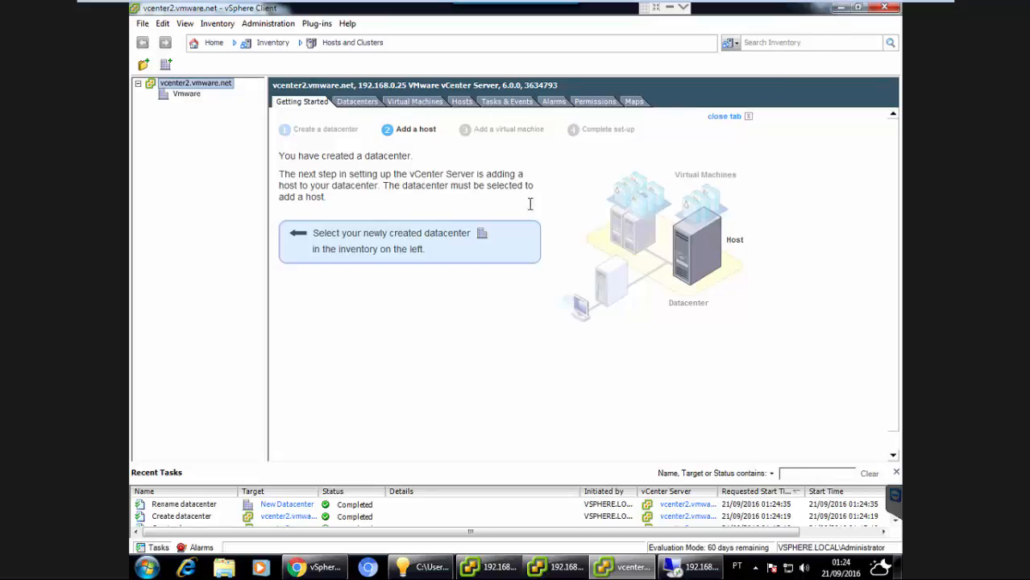
pyautogui.click(840, 7)
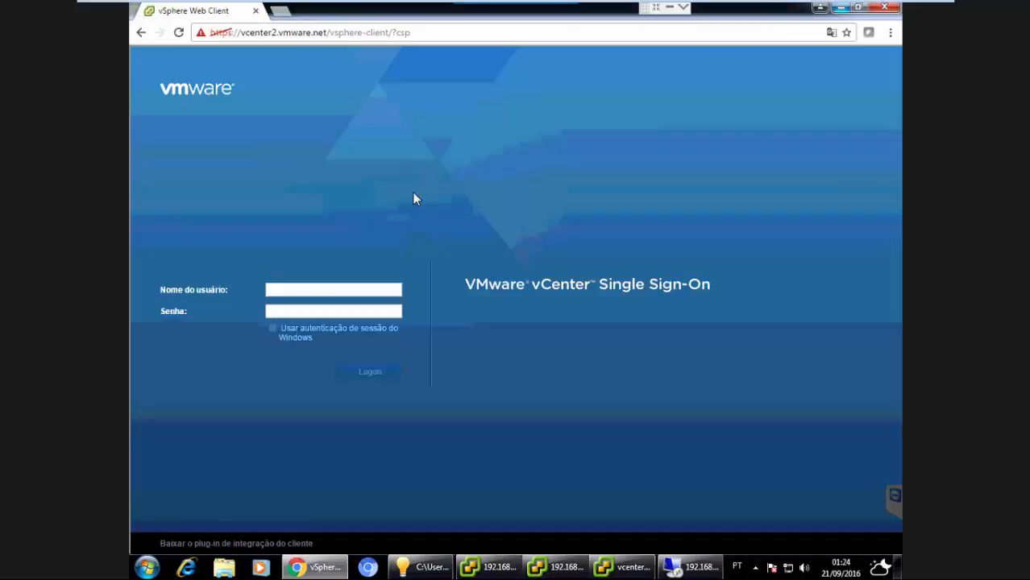
pyautogui.click(300, 289)
pyautogui.write('adminstrator')
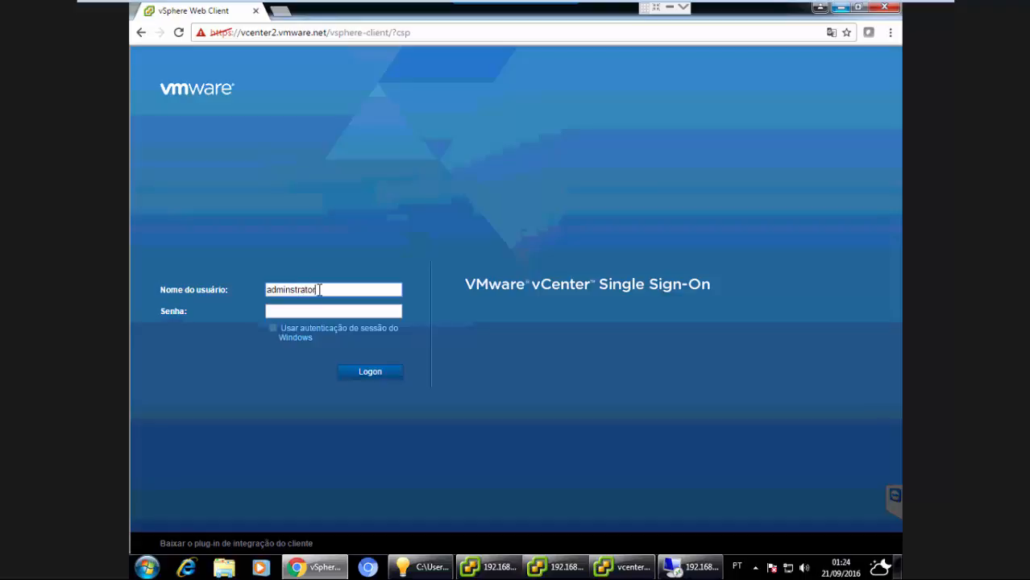
pyautogui.click(289, 290)
pyautogui.write('i')
pyautogui.click(338, 292)
pyautogui.write('@')
pyautogui.write('vspher')
pyautogui.press('BackSpace')
pyautogui.press('BackSpace')
pyautogui.press('BackSpace')
pyautogui.write('here.local')
# Enter the account password and log on to the vSphere Web Client.
pyautogui.click(332, 315)
pyautogui.write('***********')
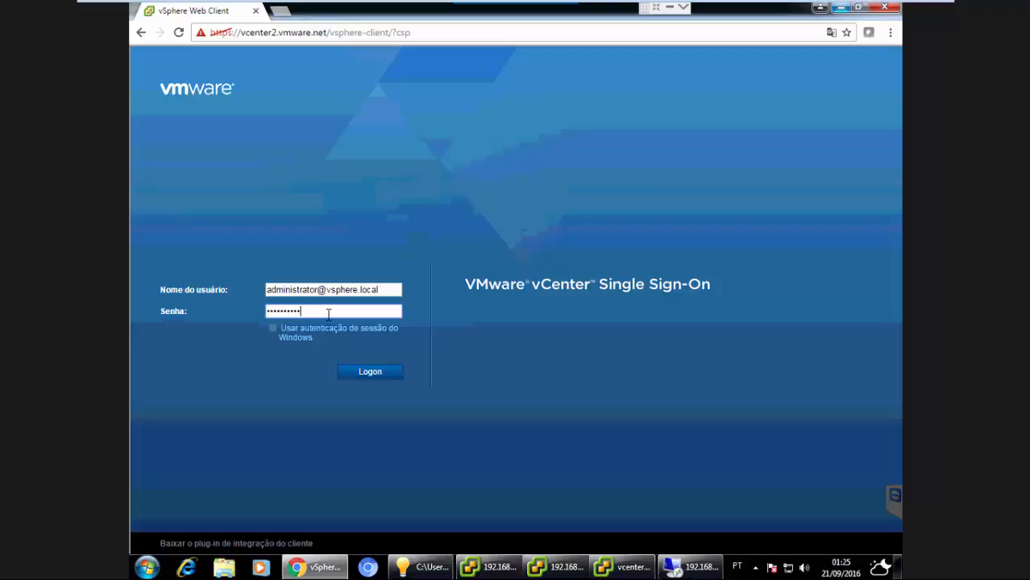
pyautogui.write('*')
pyautogui.click(397, 34)
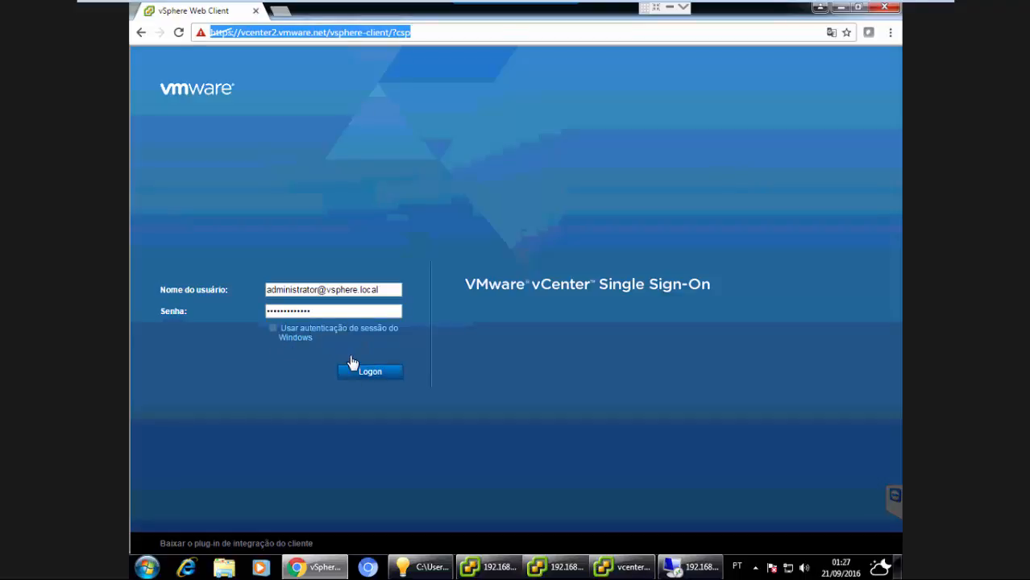
pyautogui.click(381, 290)
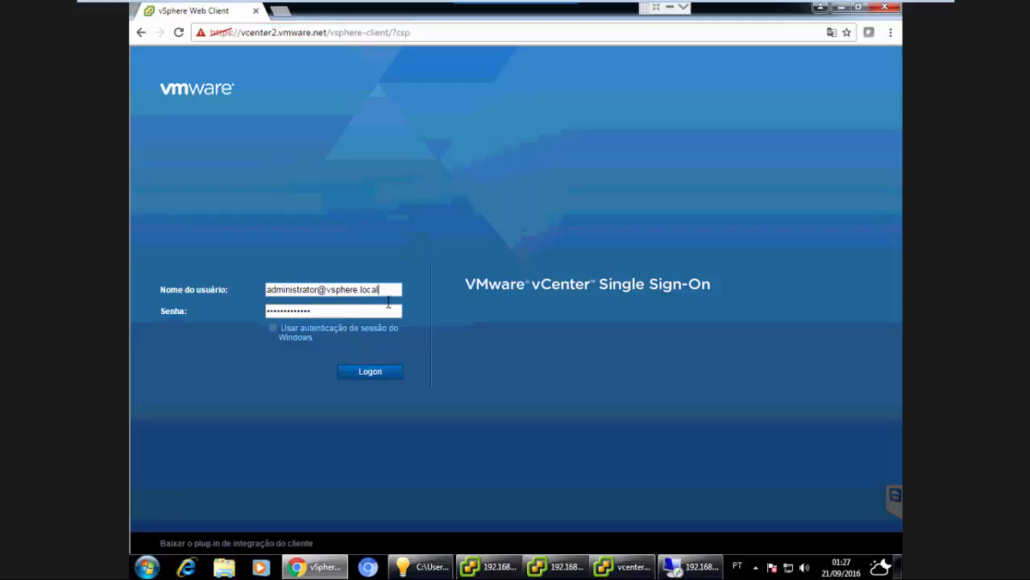
pyautogui.click(381, 312)
pyautogui.click(370, 374)
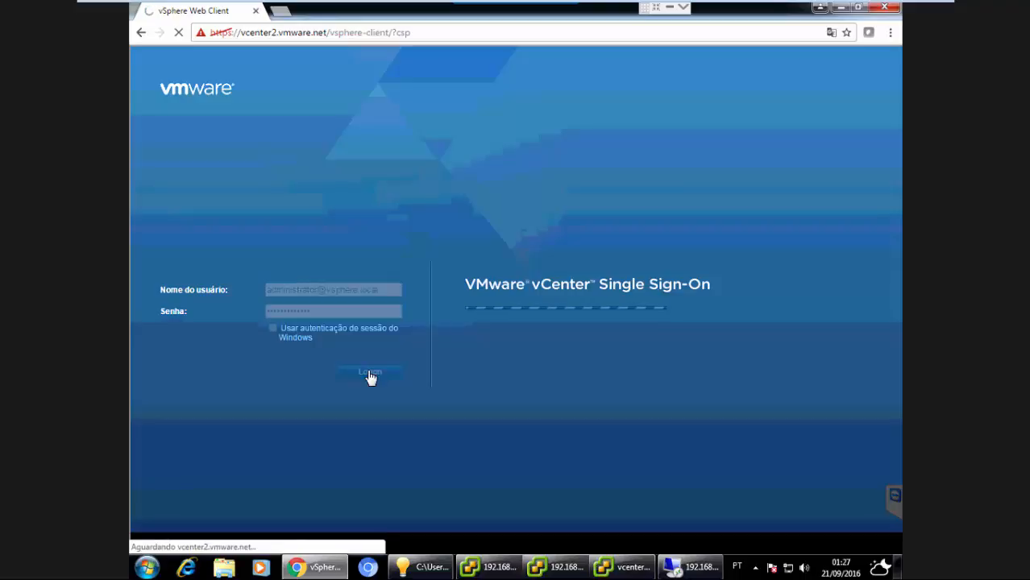
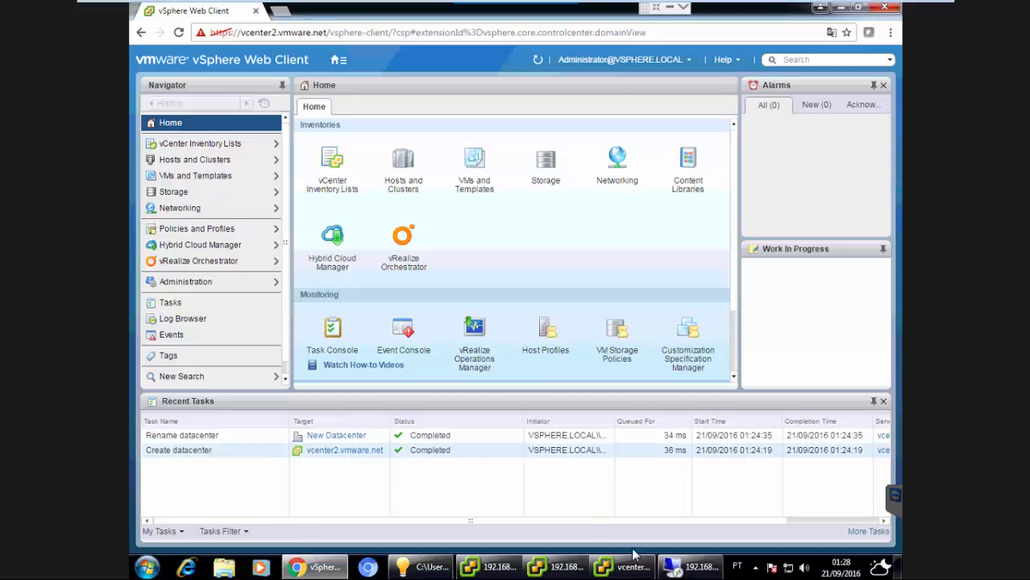
# Open the Hosts and Clusters inventory, select the Vmware datacenter and start the Add Host wizard.
pyautogui.moveTo(621, 576)
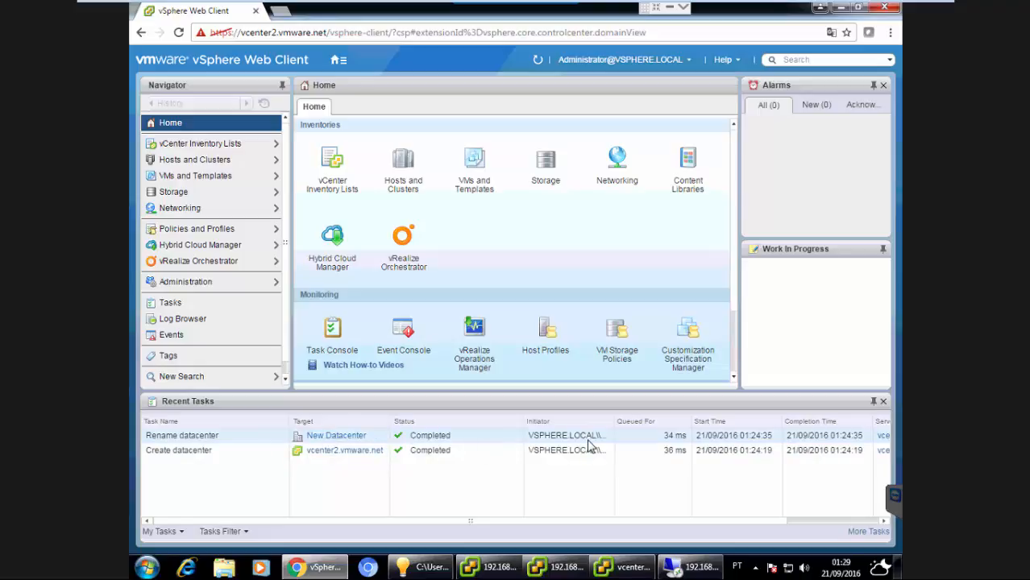
pyautogui.click(402, 165)
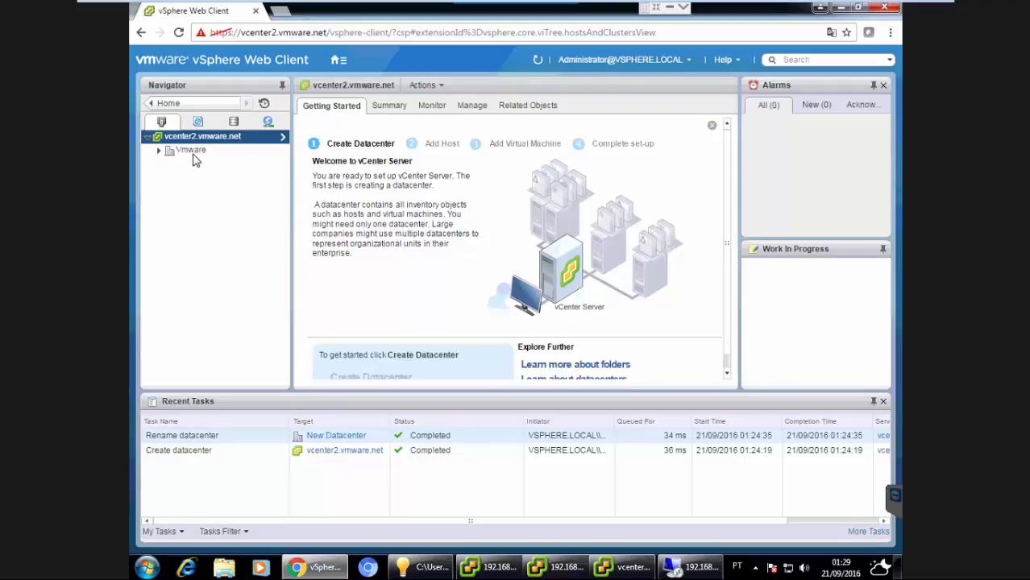
pyautogui.click(191, 152)
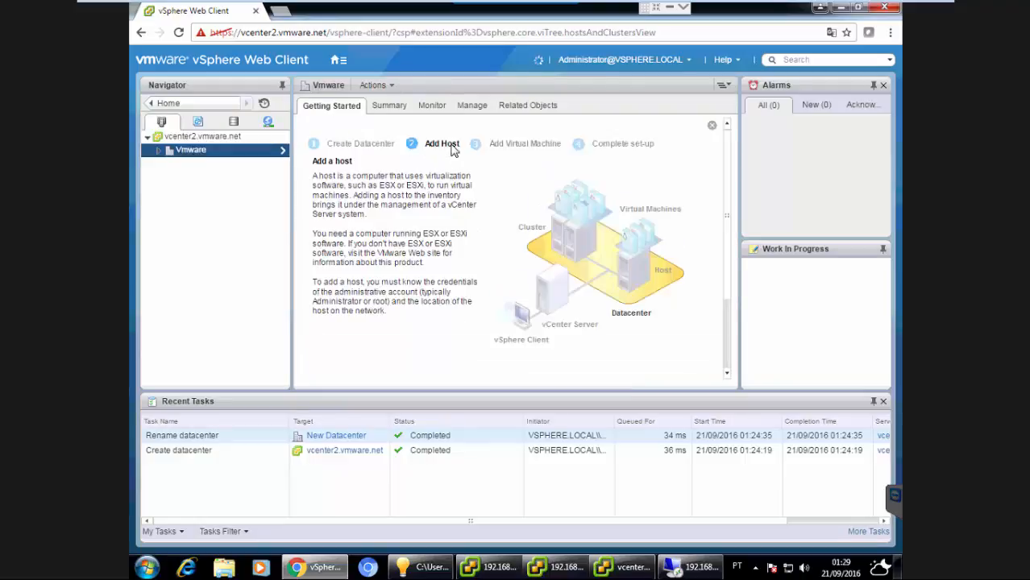
pyautogui.click(393, 87)
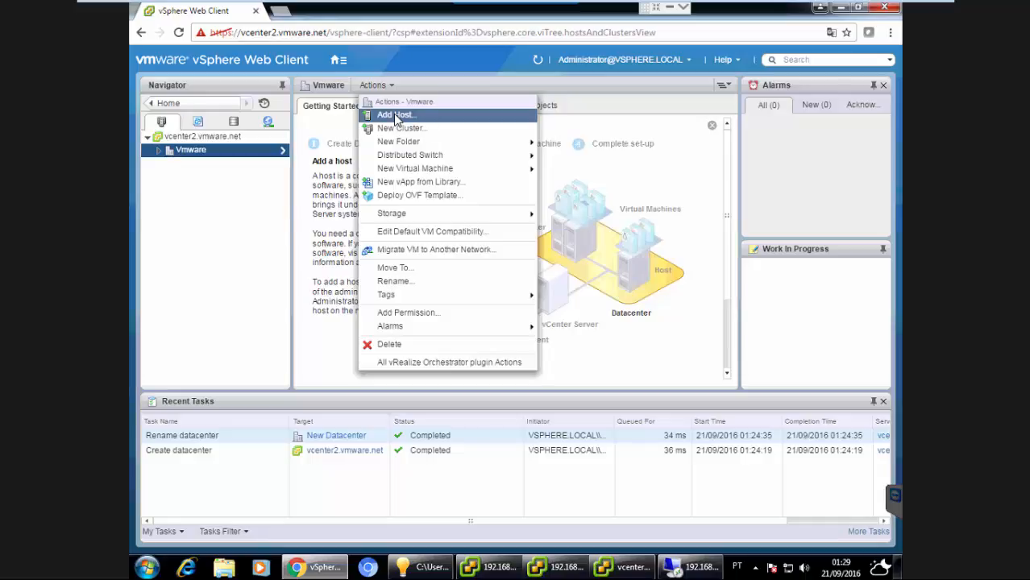
pyautogui.click(396, 115)
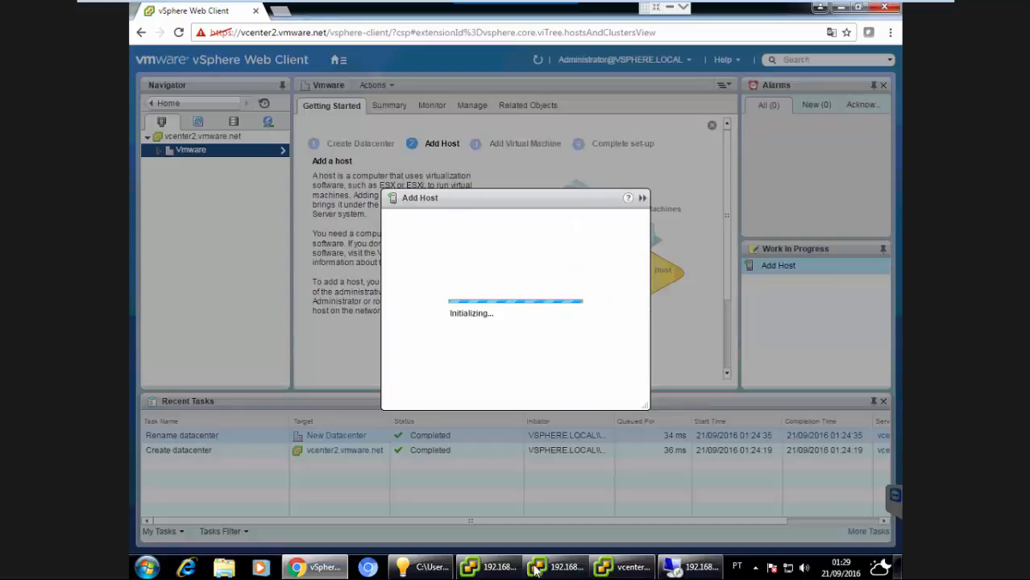
# Enter 192.168.0.153 as the host name or IP address, checking the host's address in the vSphere Client window.
pyautogui.moveTo(496, 569)
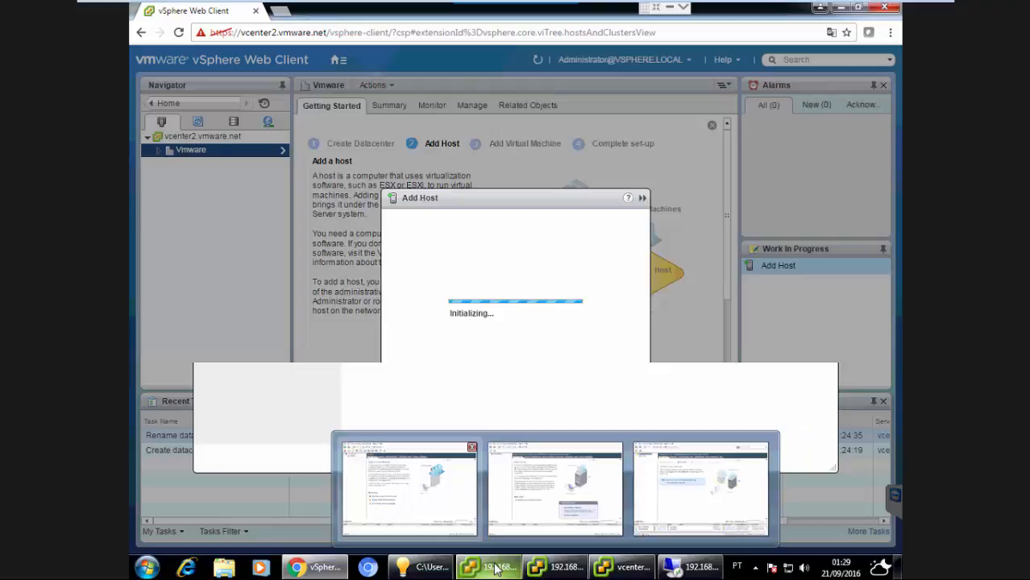
pyautogui.click(496, 568)
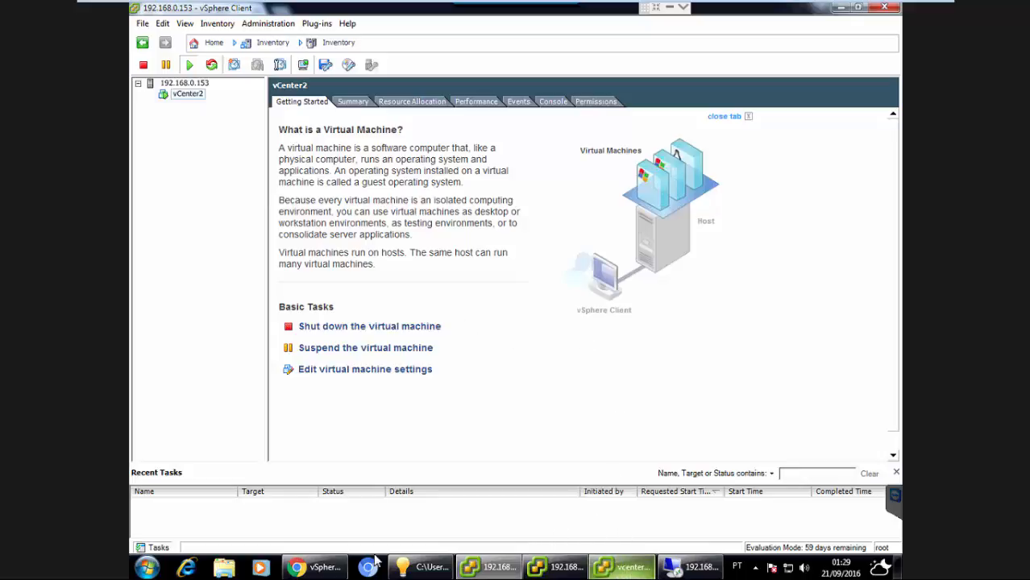
pyautogui.click(325, 567)
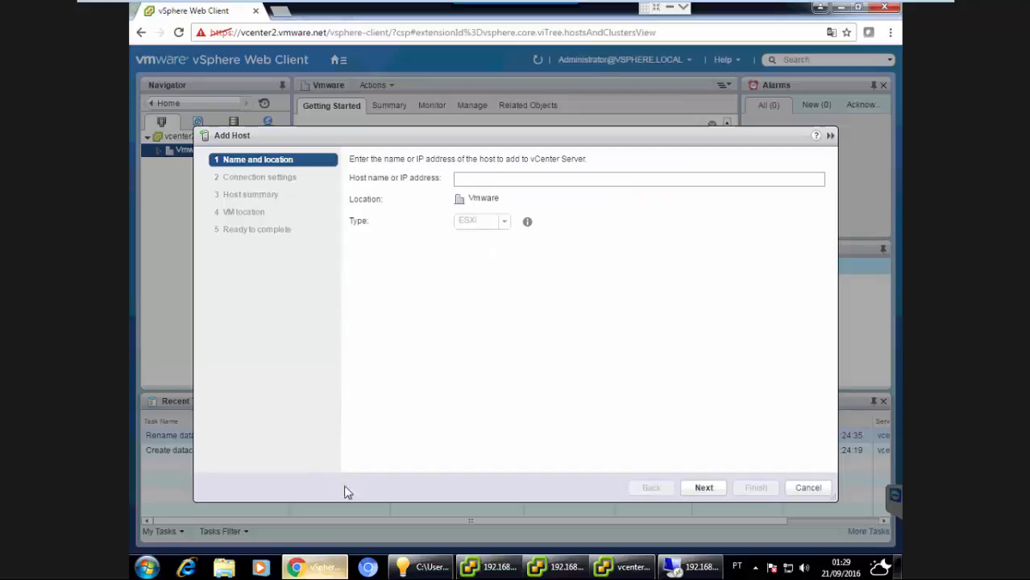
pyautogui.click(504, 178)
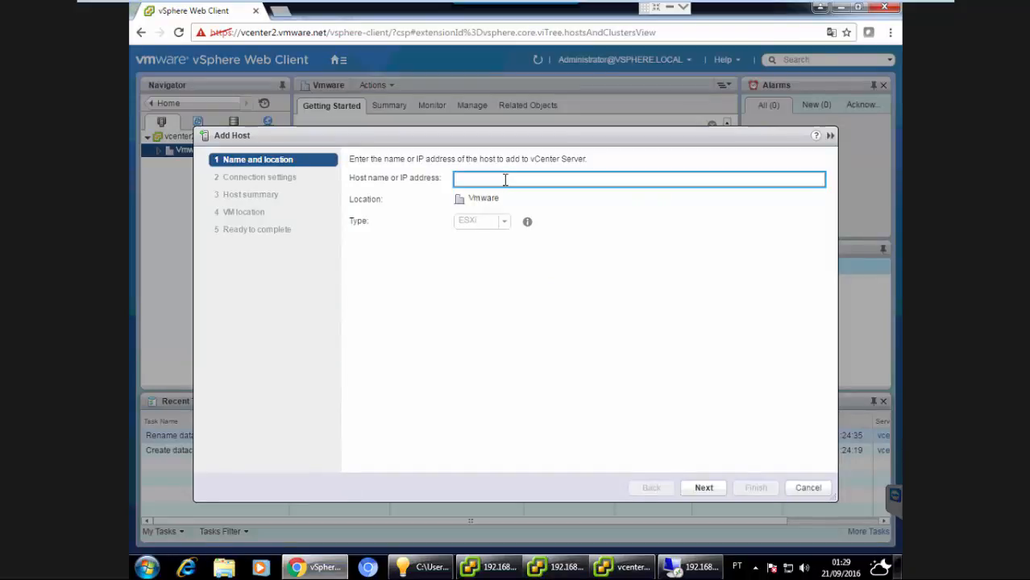
pyautogui.write('192.168.0.1')
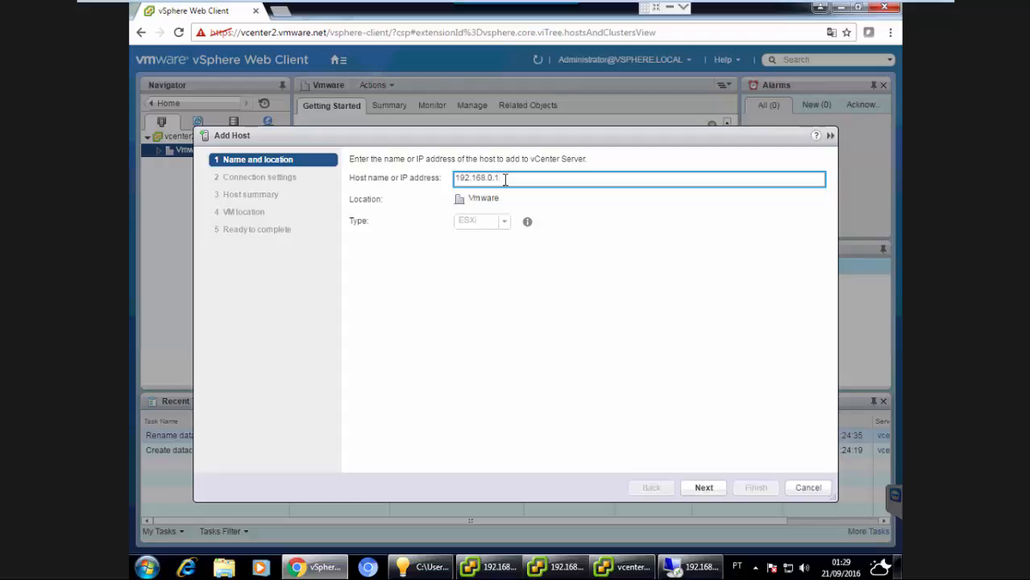
pyautogui.write('53')
pyautogui.click(502, 568)
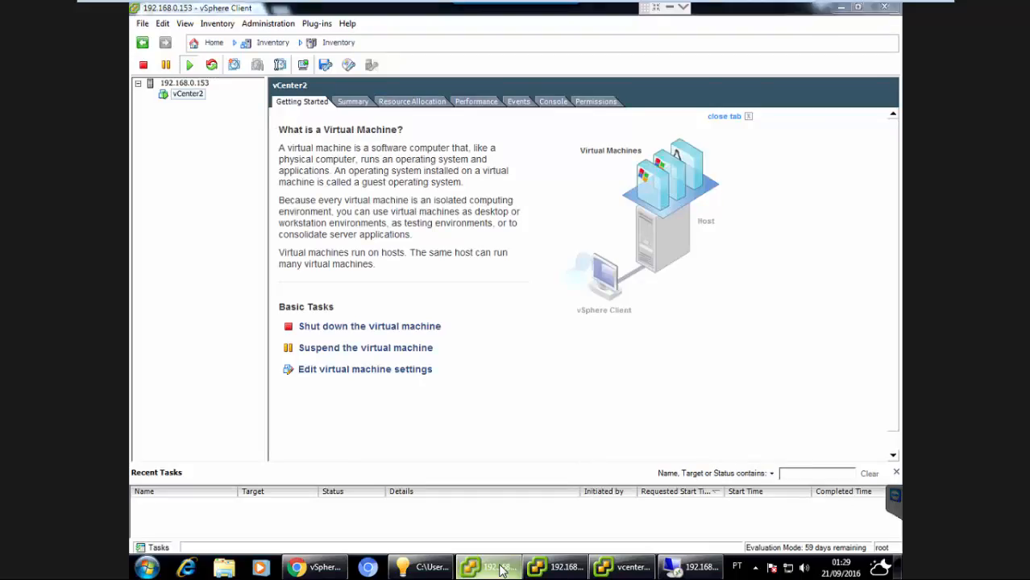
pyautogui.click(502, 569)
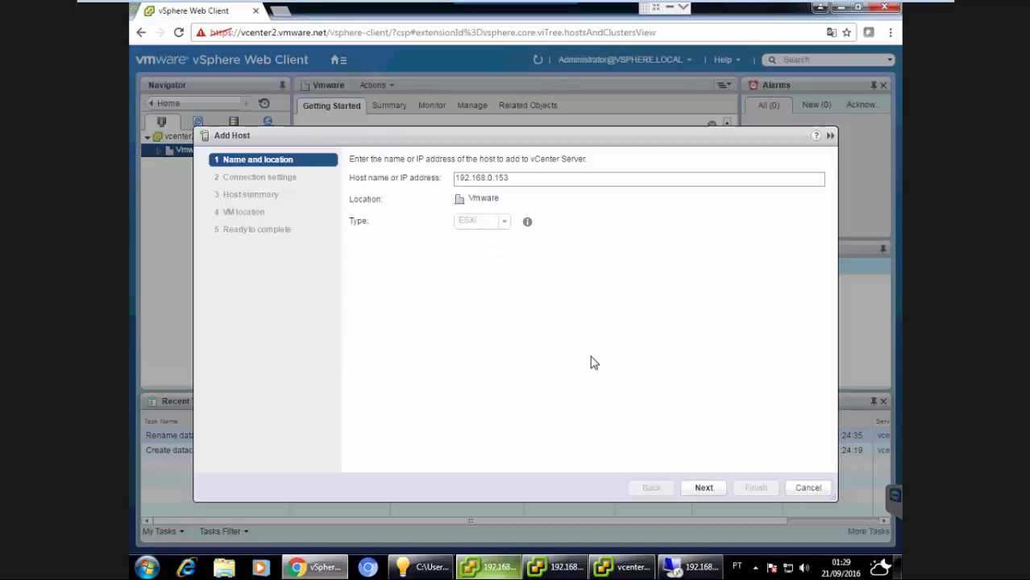
# Enter root as the user name and the host's root password, then continue and accept the security alert.
pyautogui.click(703, 489)
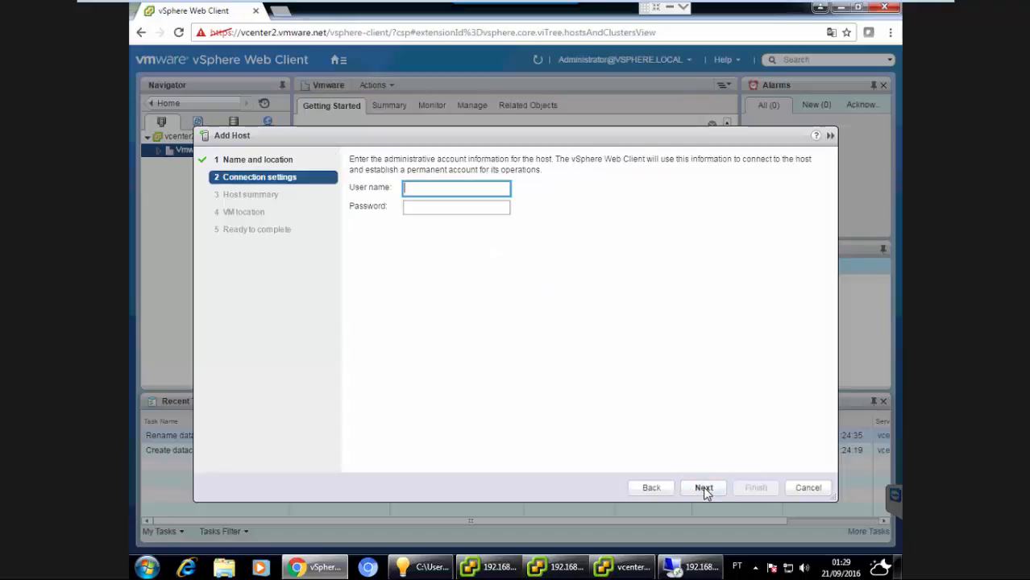
pyautogui.press('Tab')
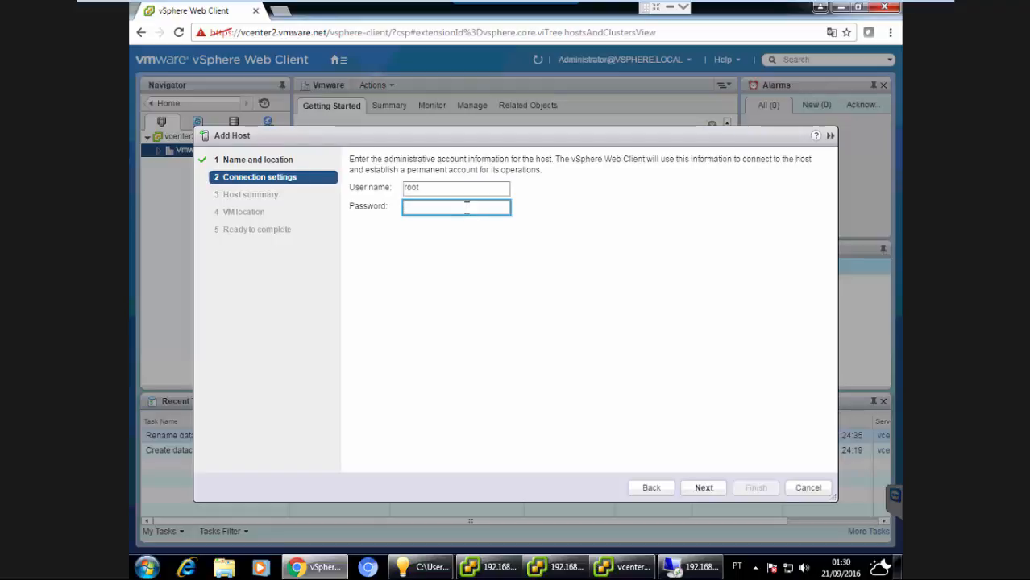
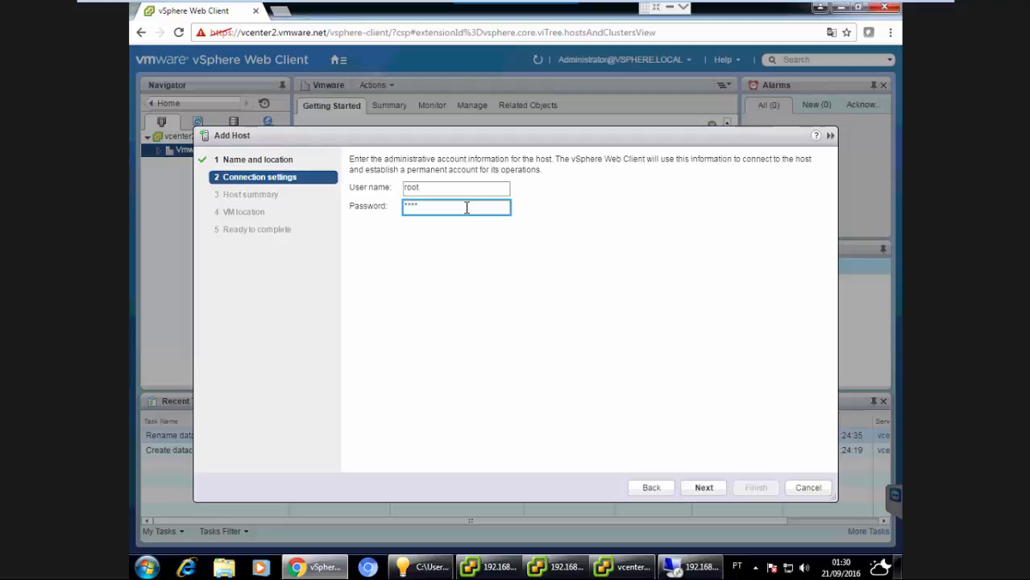
pyautogui.click(701, 488)
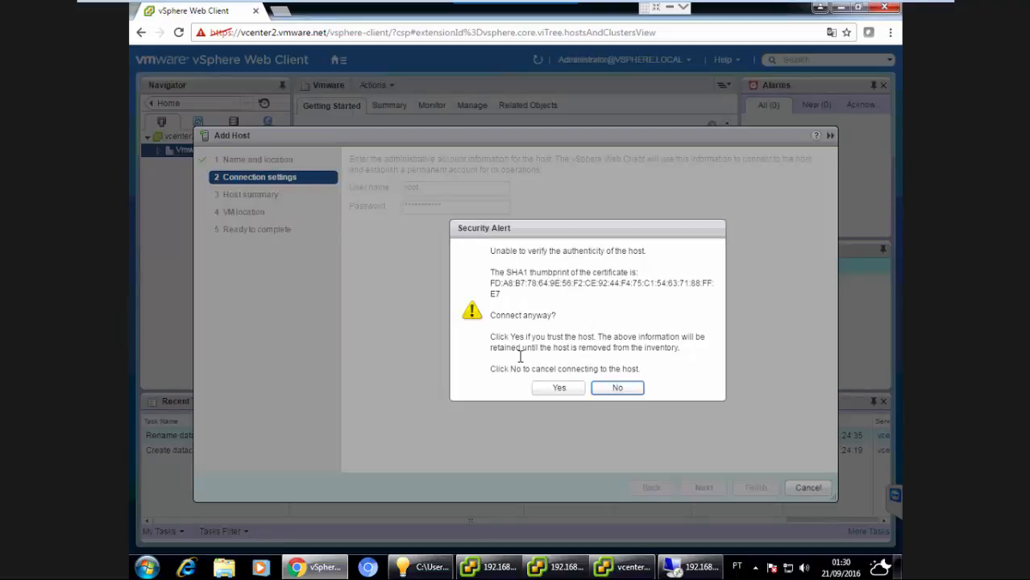
pyautogui.click(552, 389)
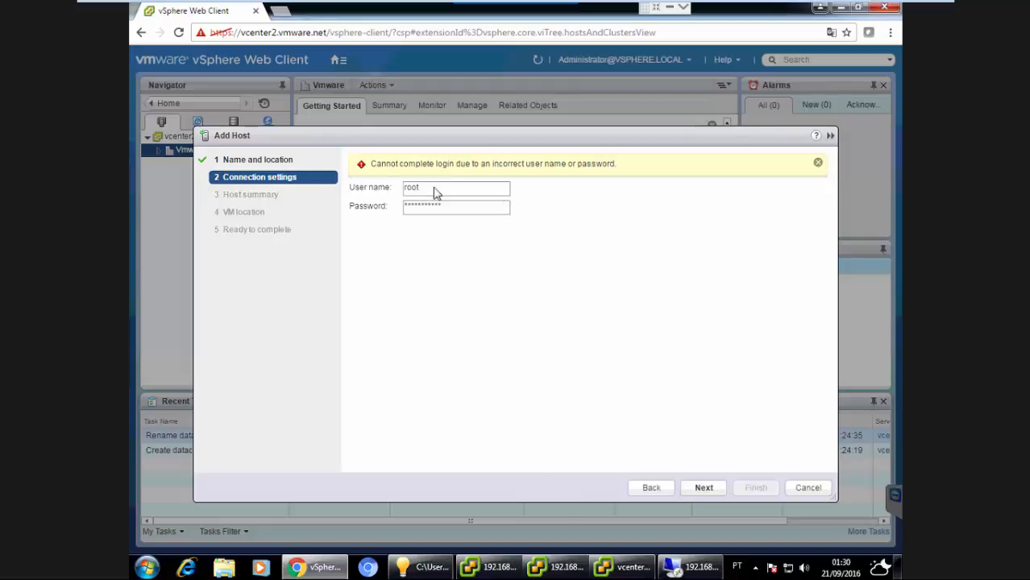
# Go back, check the host's IP in the vSphere Client, correct the host address to 192.168.0.13 and continue.
pyautogui.click(651, 487)
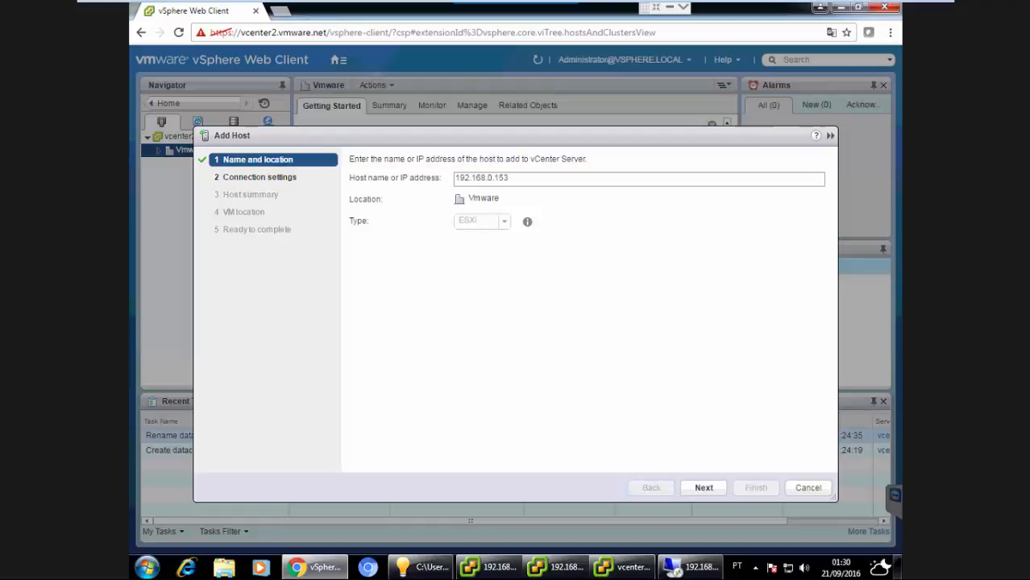
pyautogui.click(561, 572)
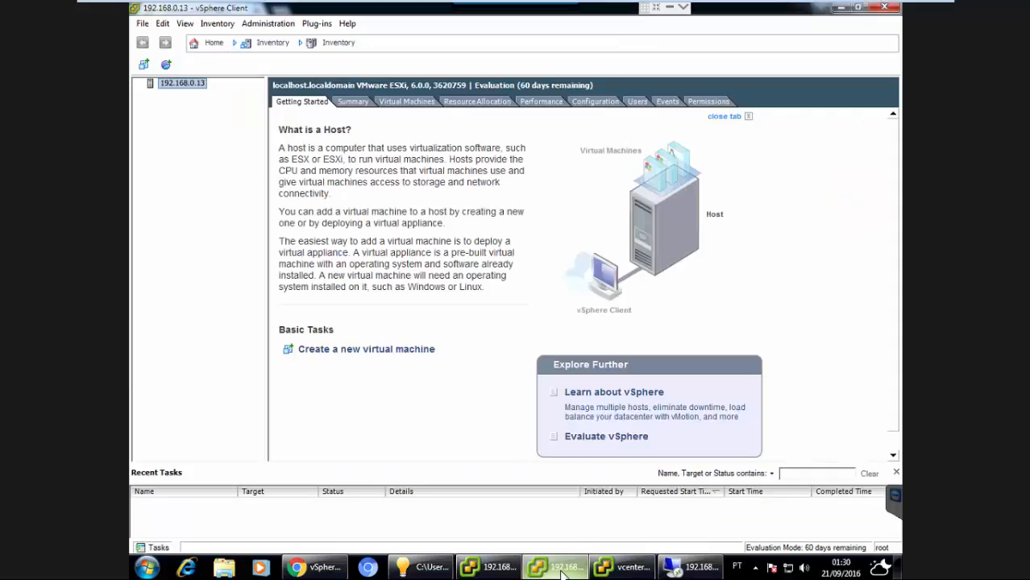
pyautogui.click(561, 572)
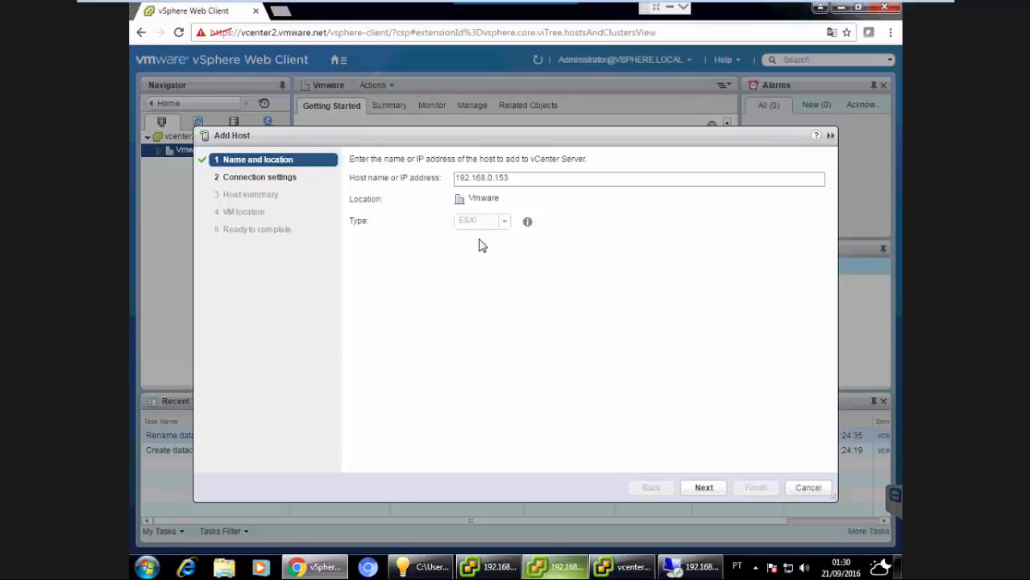
pyautogui.click(520, 177)
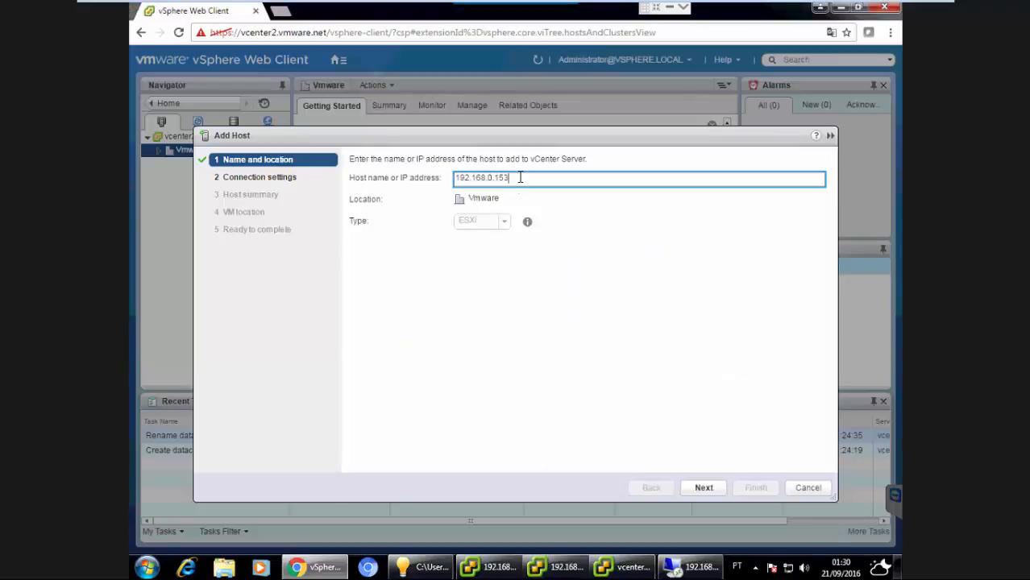
pyautogui.press('BackSpace')
pyautogui.press('BackSpace')
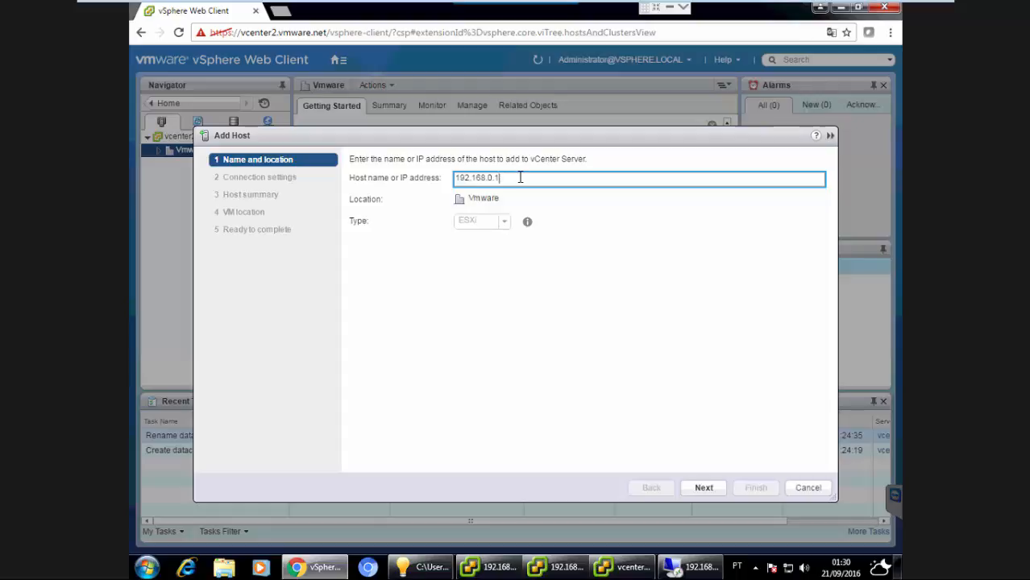
pyautogui.write('3')
pyautogui.click(703, 488)
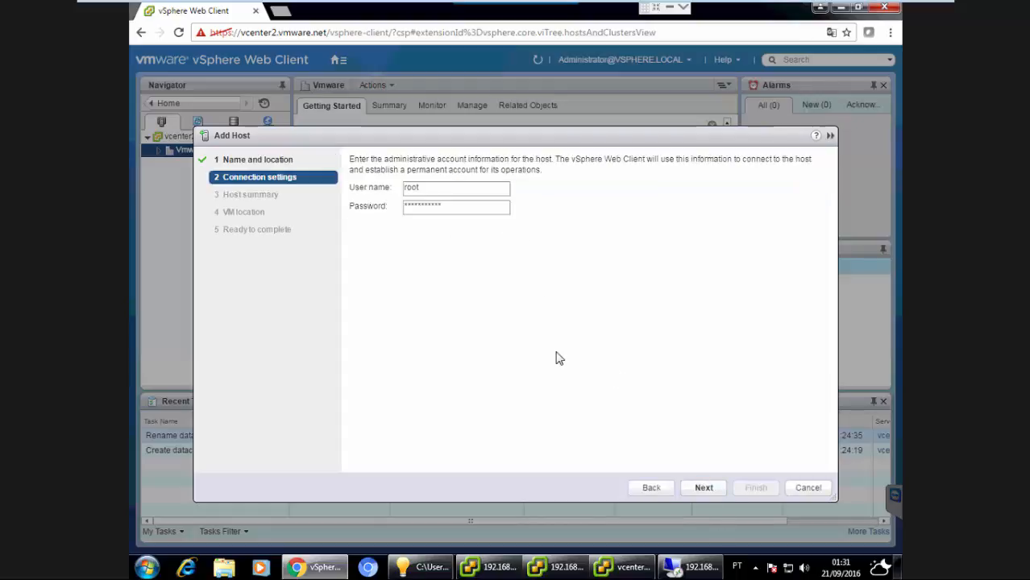
# Re-enter the root password, accept the host certificate replacement, and continue past the host summary.
pyautogui.click(439, 207)
pyautogui.hotkey('ctrl', 'a')
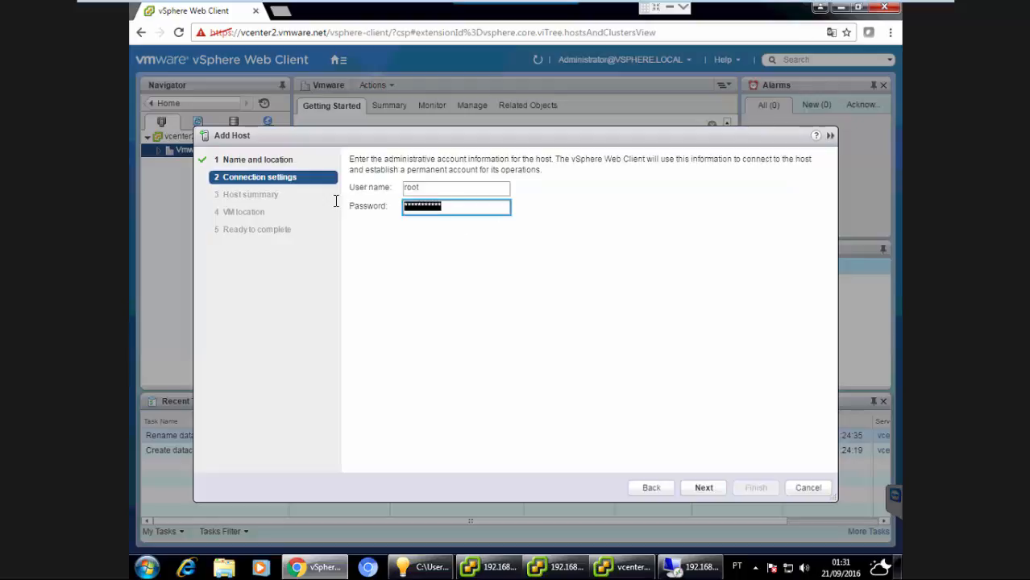
pyautogui.write('*********')
pyautogui.click(702, 489)
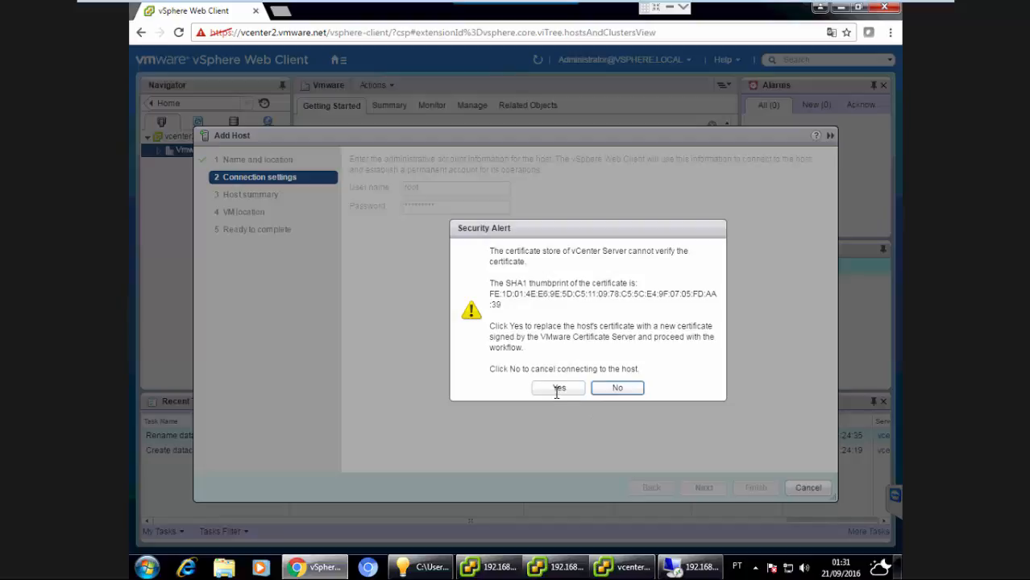
pyautogui.click(559, 388)
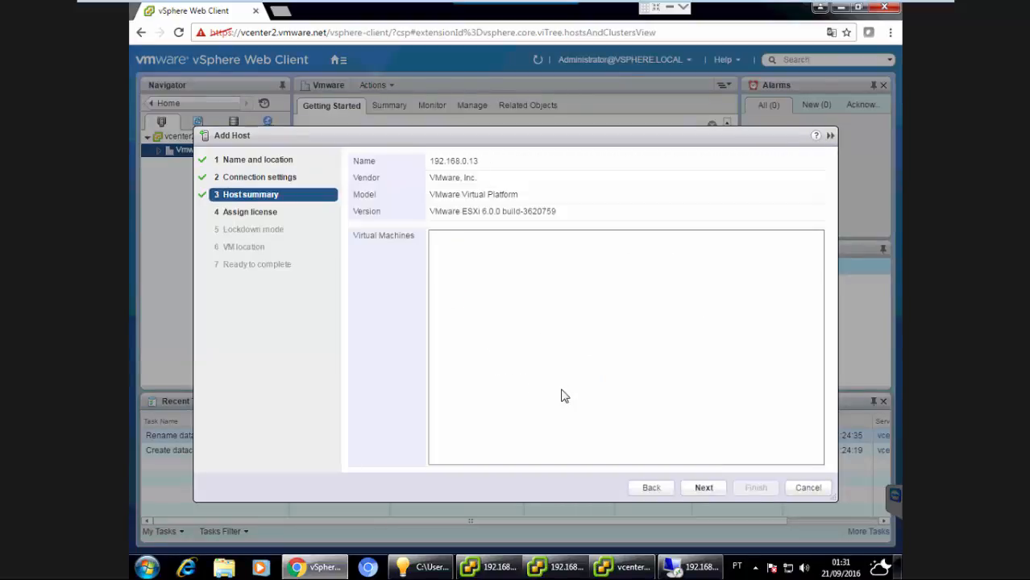
pyautogui.click(700, 487)
pyautogui.click(701, 488)
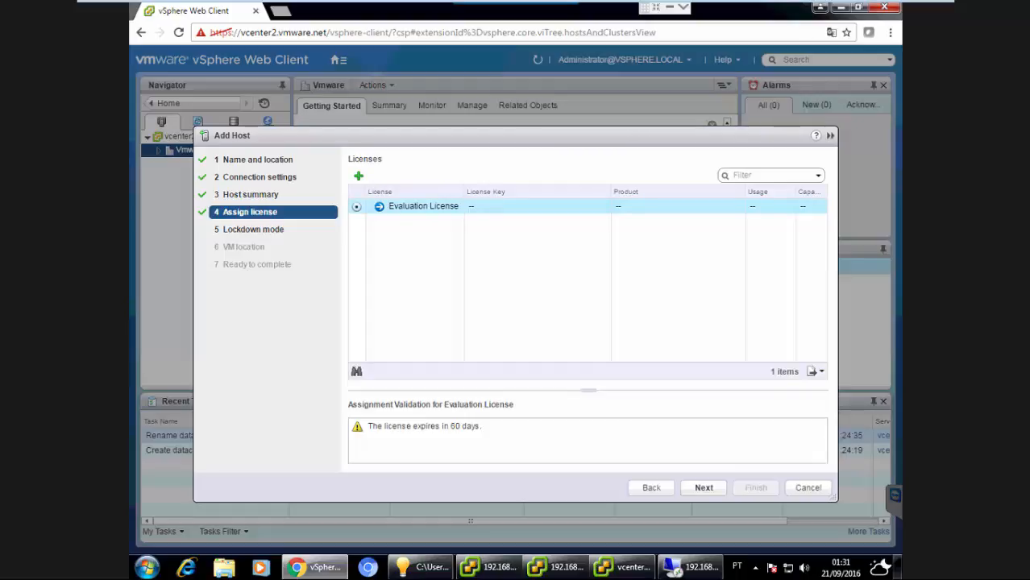
pyautogui.click(358, 176)
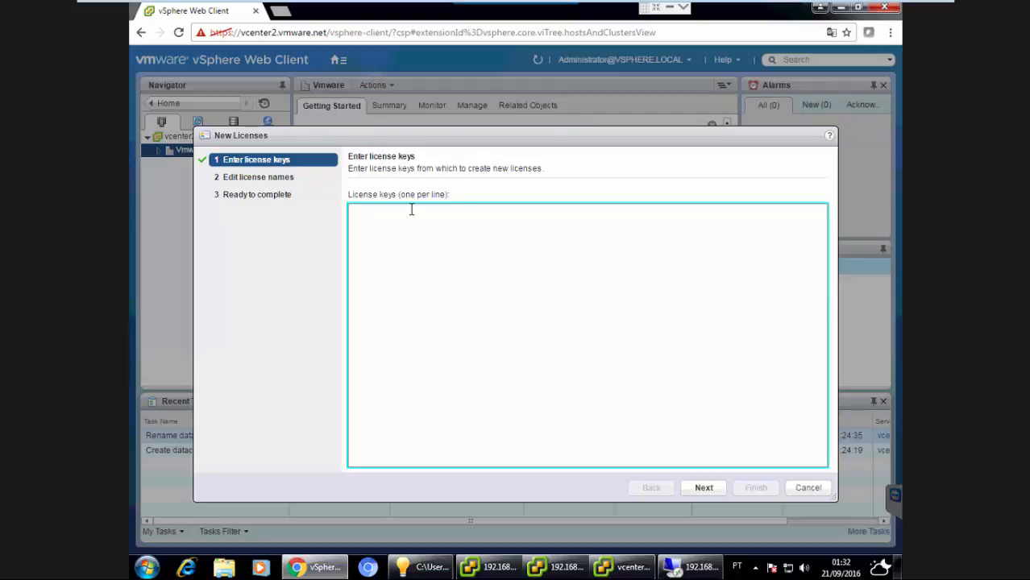
pyautogui.click(803, 489)
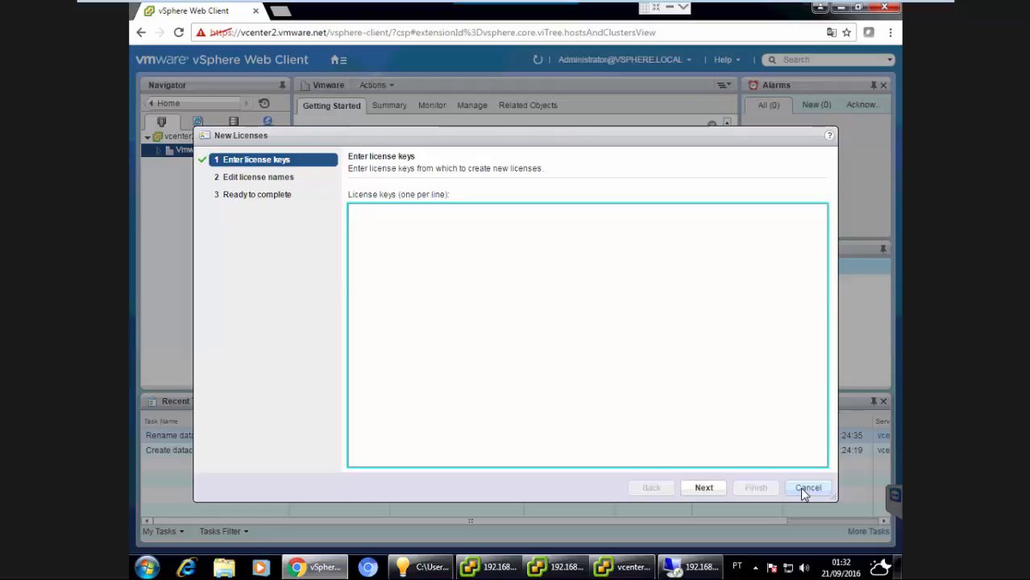
pyautogui.click(807, 488)
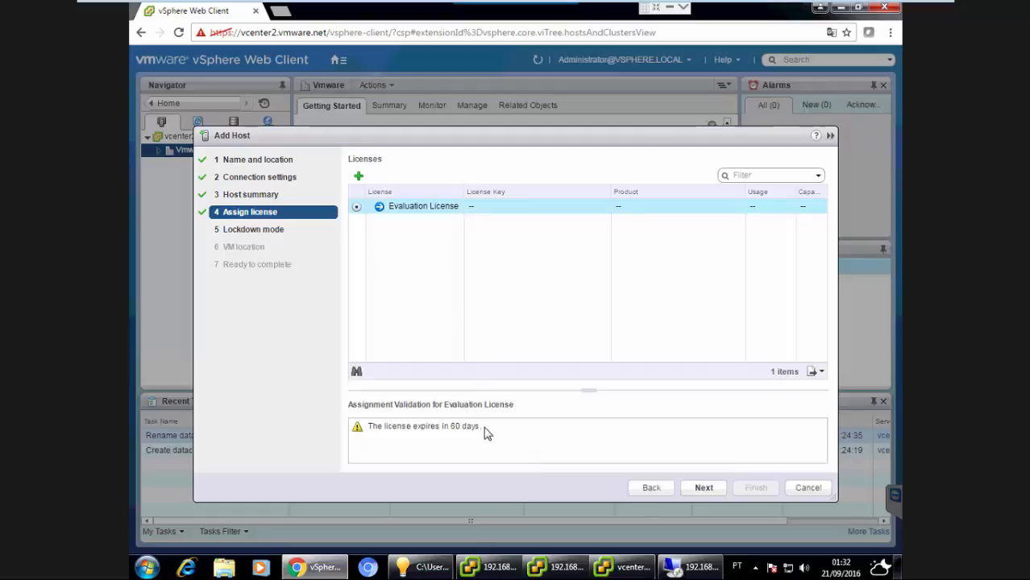
# Keep the Evaluation License, set lockdown mode to Disabled, and continue to the VM location page.
pyautogui.click(701, 489)
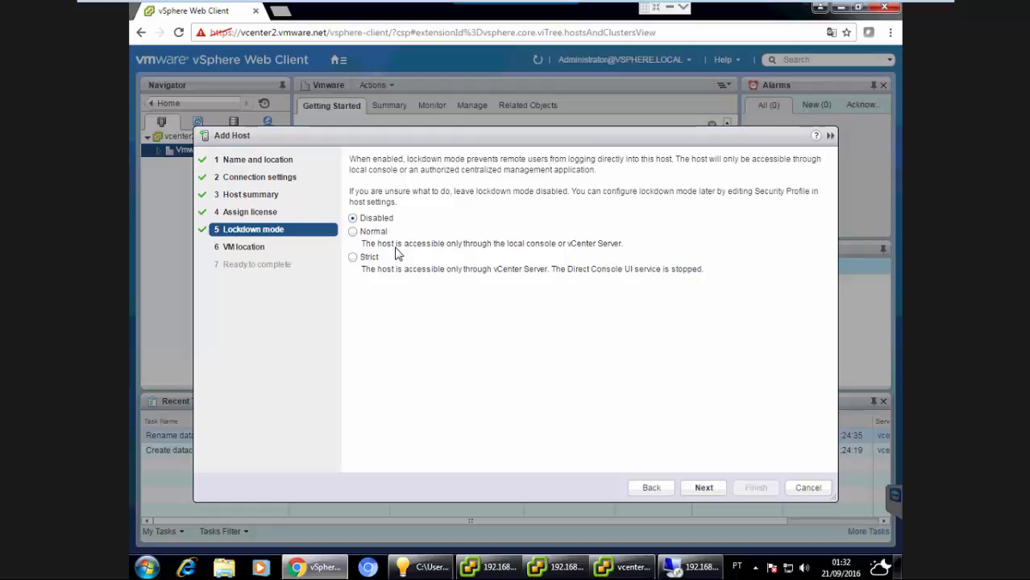
pyautogui.click(352, 232)
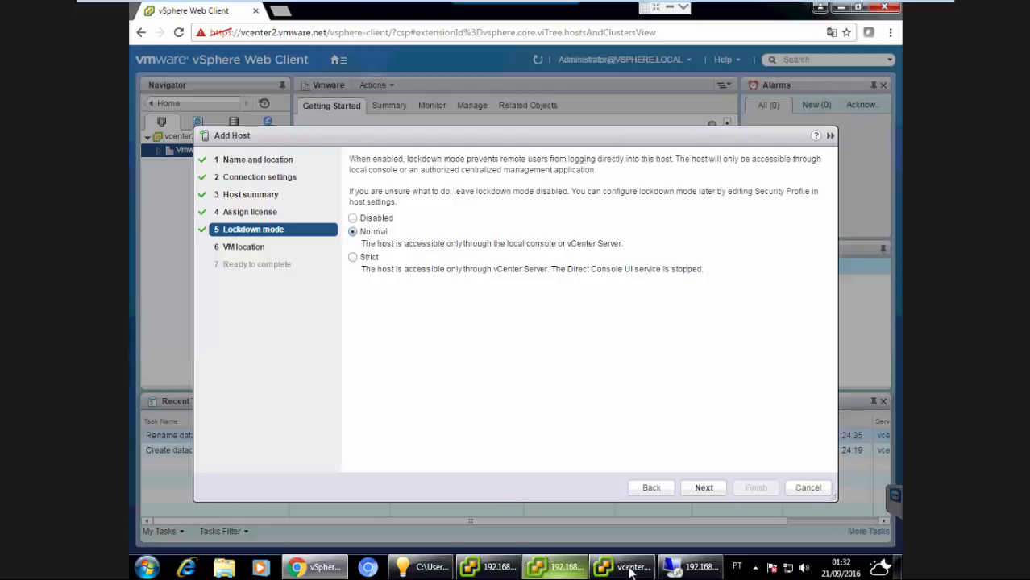
pyautogui.moveTo(620, 566)
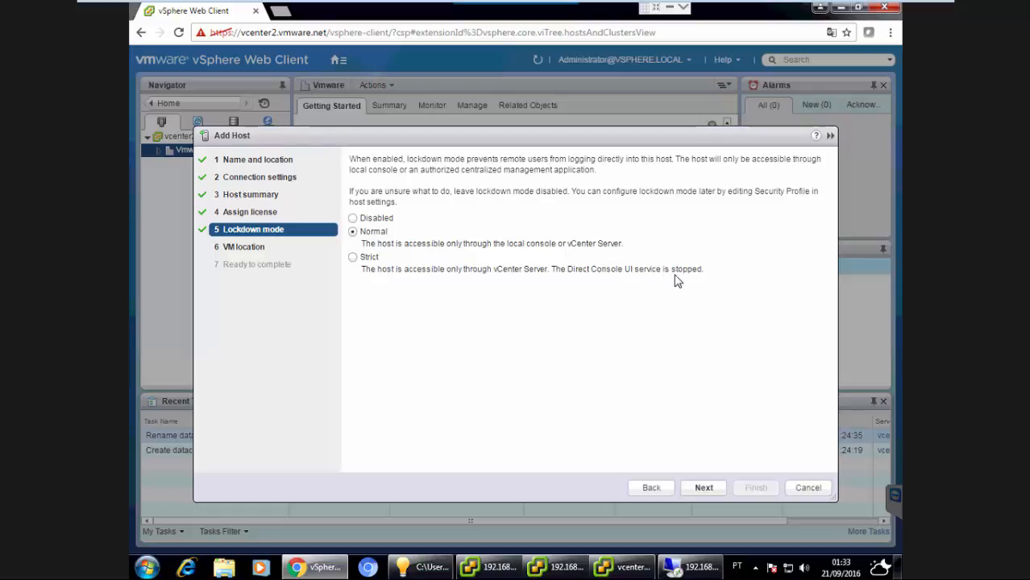
pyautogui.click(352, 218)
pyautogui.click(703, 488)
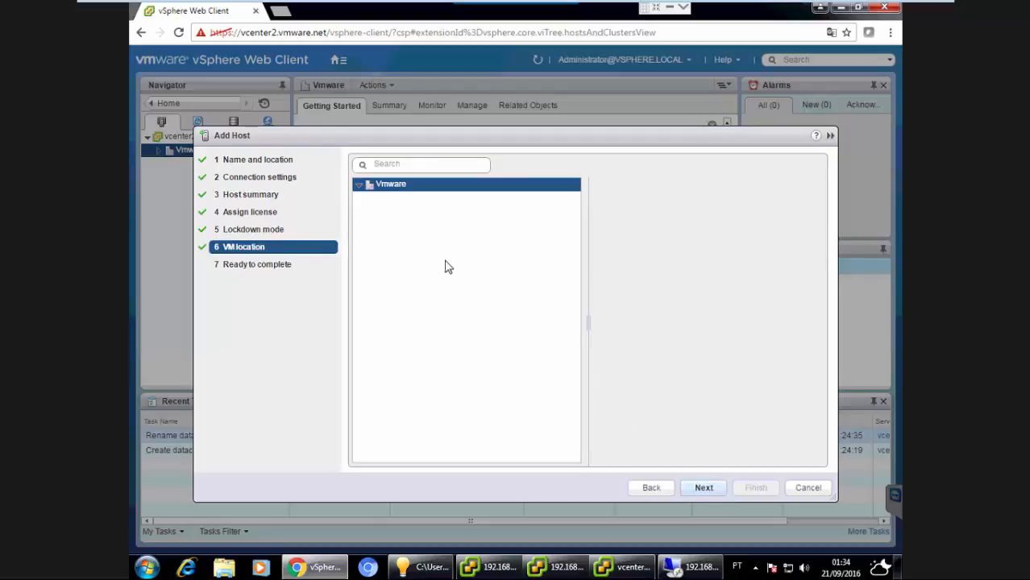
# Keep Vmware as the VM location and finish adding the host 192.168.0.13.
pyautogui.click(698, 490)
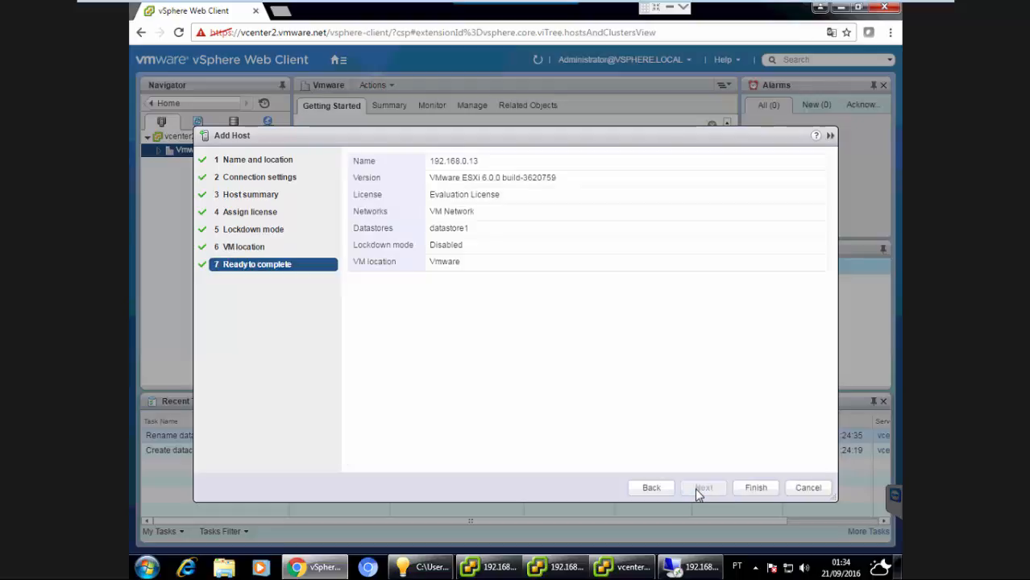
pyautogui.click(753, 486)
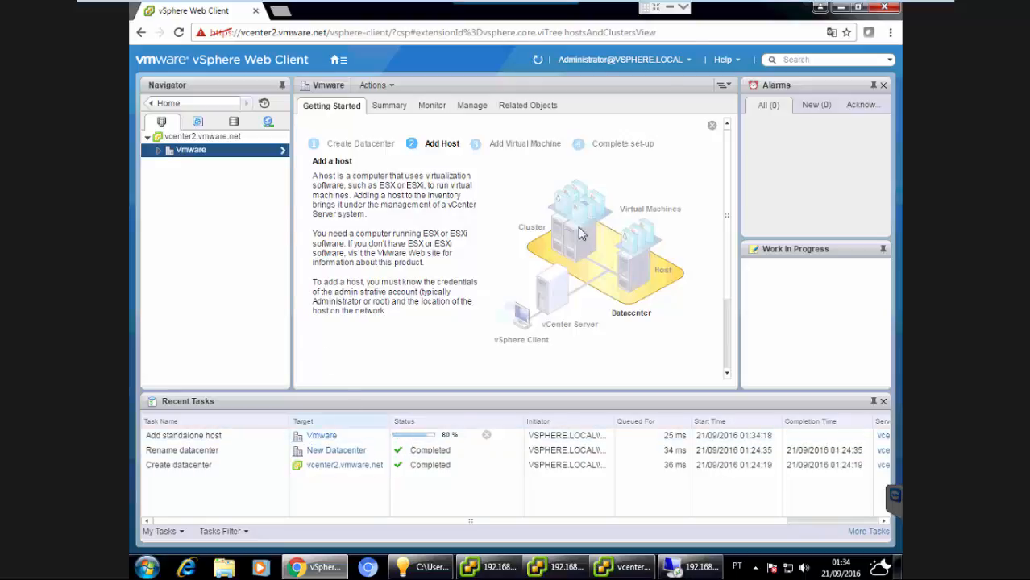
pyautogui.moveTo(752, 5)
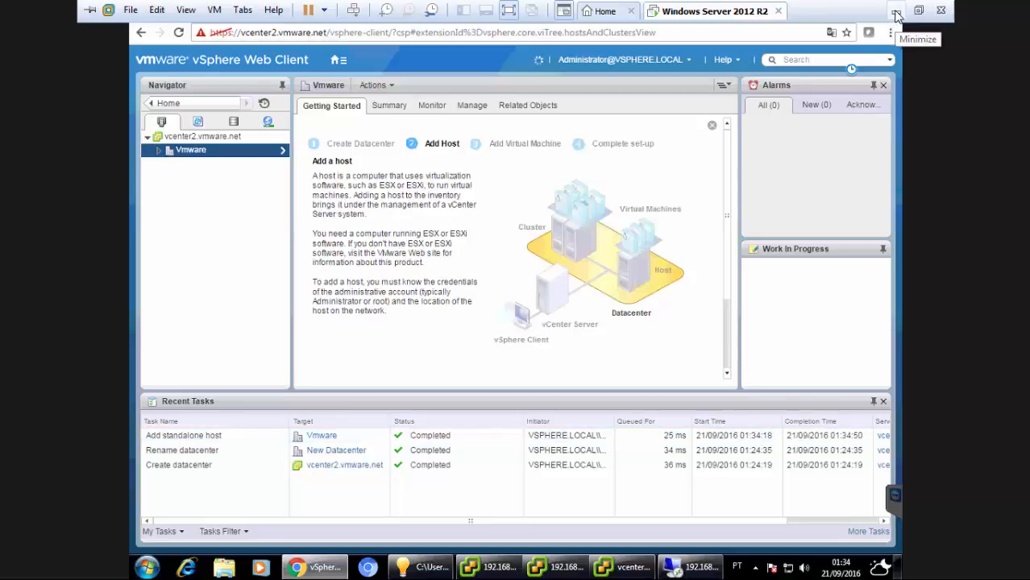
pyautogui.click(897, 16)
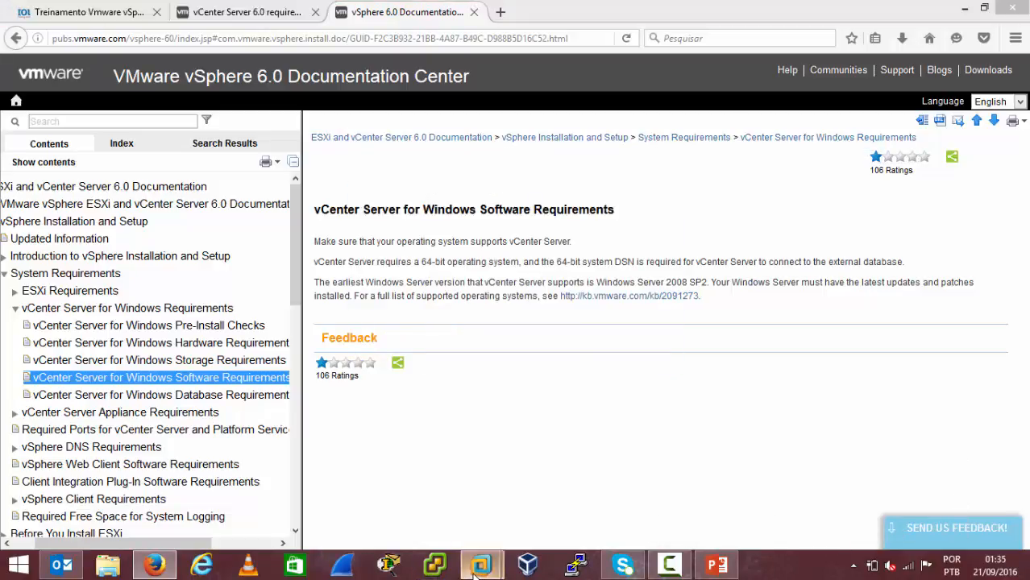
pyautogui.moveTo(474, 574)
pyautogui.click(522, 505)
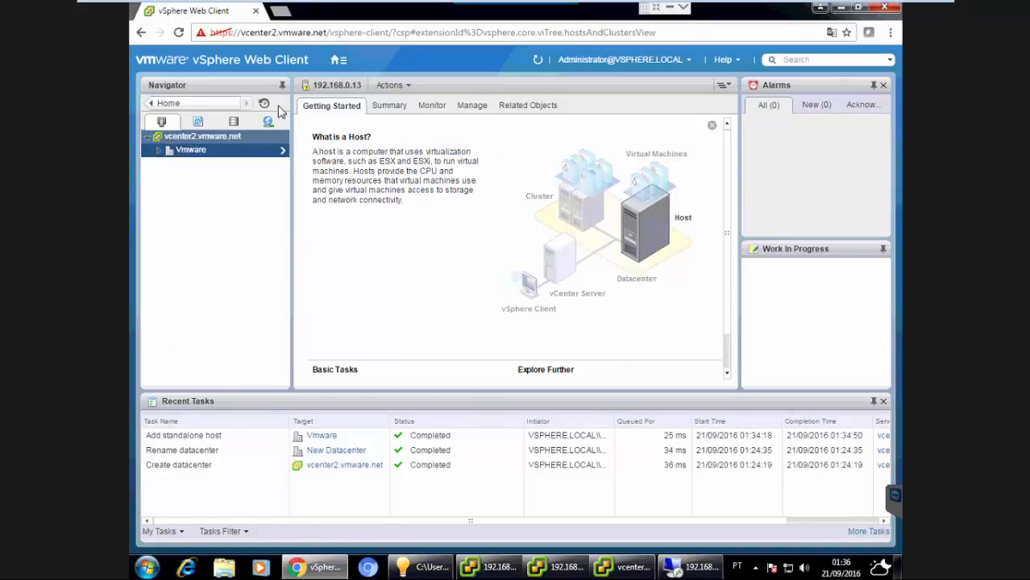
pyautogui.click(410, 86)
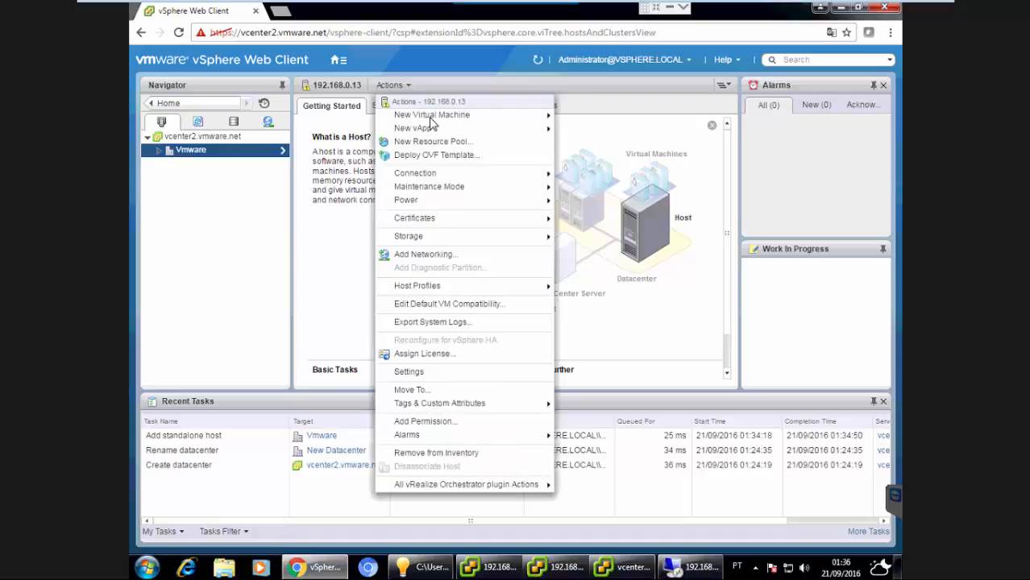
pyautogui.moveTo(426, 128)
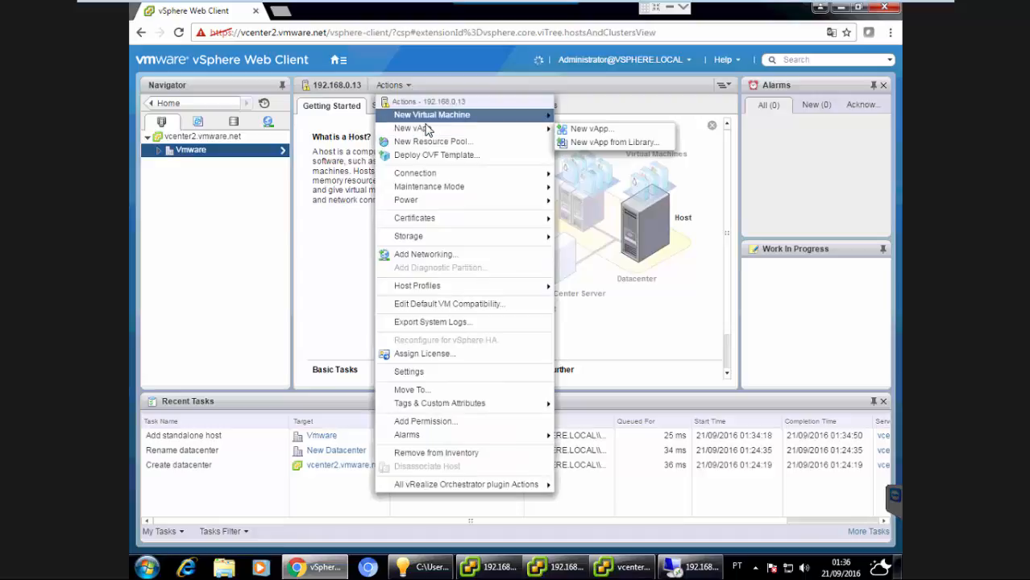
pyautogui.click(240, 153)
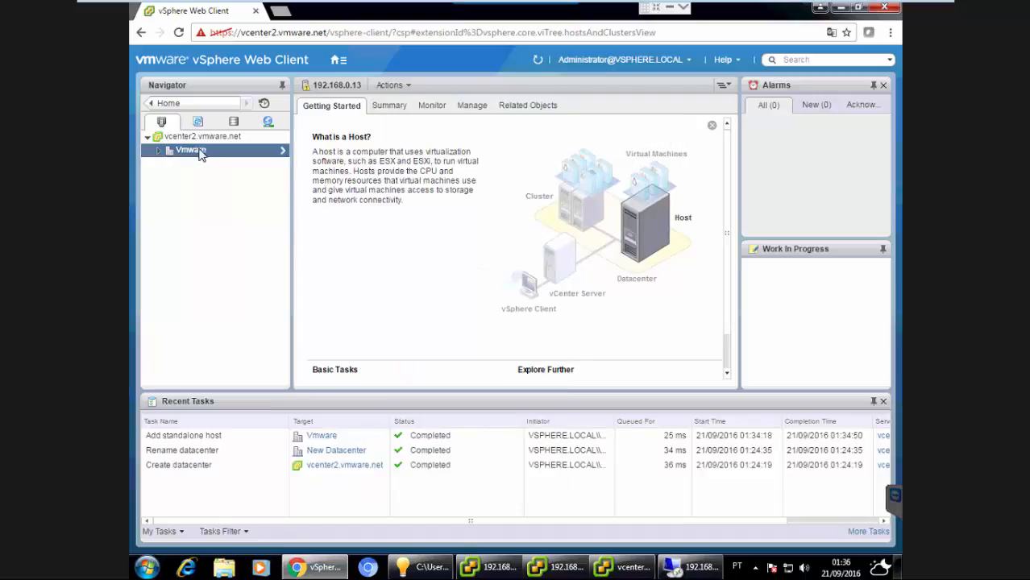
# Start adding a second host to the Vmware datacenter with the address 192.168.0.153.
pyautogui.click(158, 153)
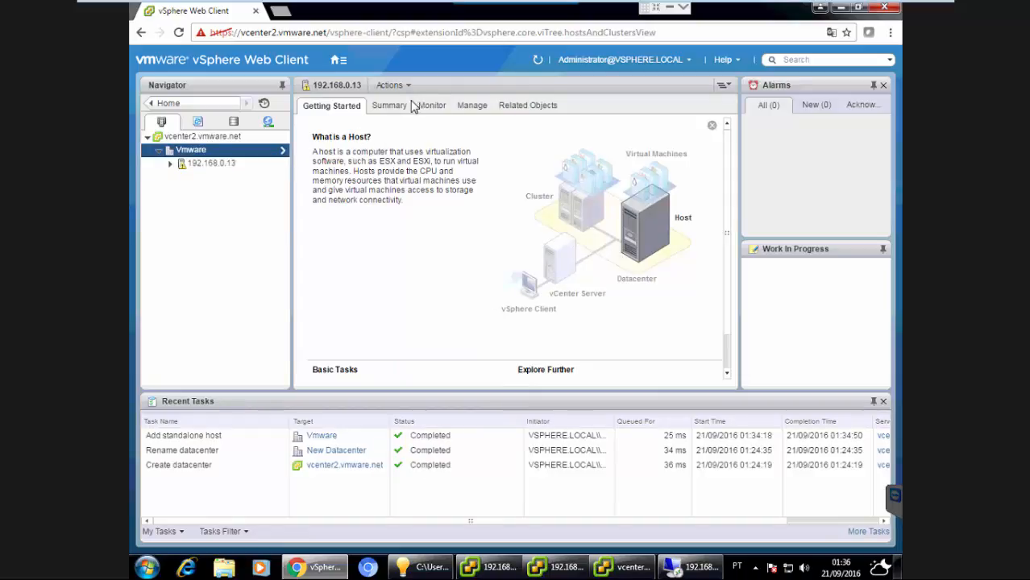
pyautogui.rightClick(208, 154)
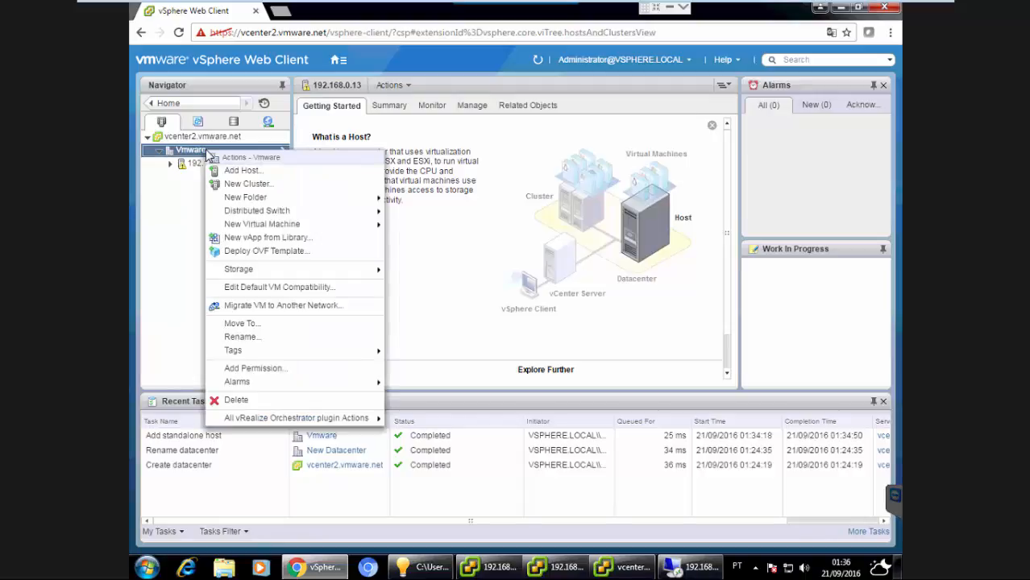
pyautogui.click(235, 171)
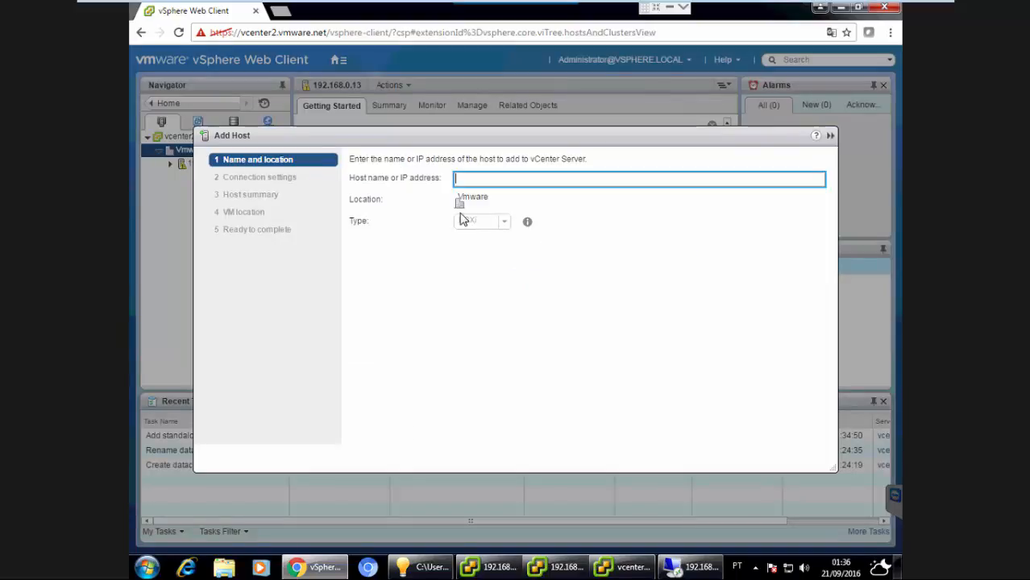
pyautogui.write('192.168.0.')
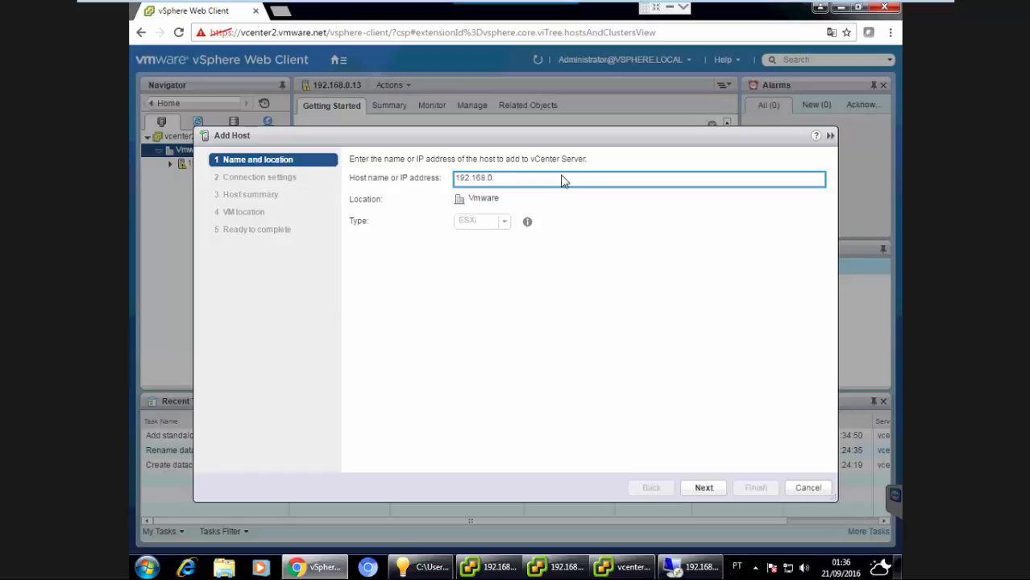
pyautogui.write('153')
pyautogui.press('Return')
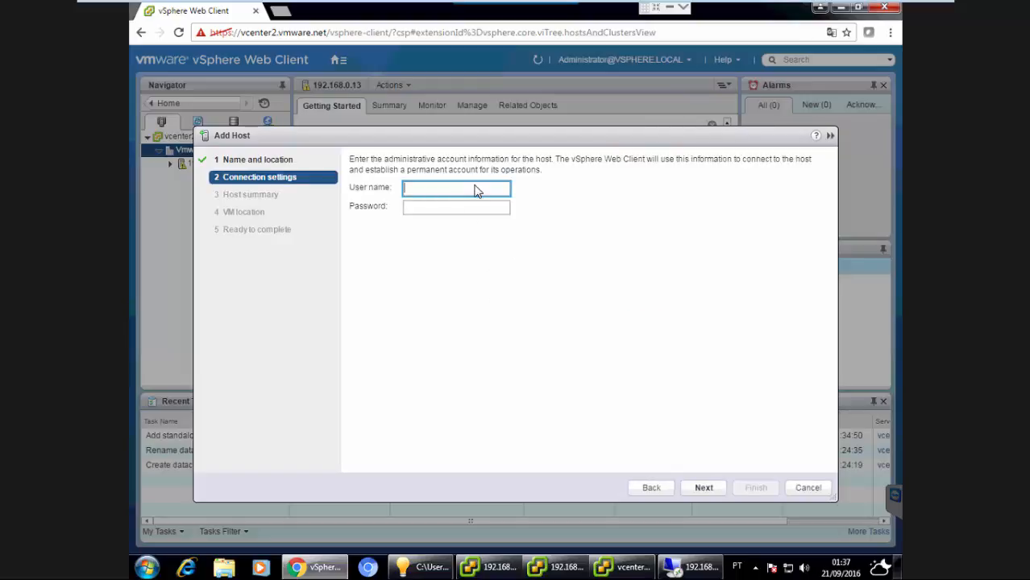
# Enter root as the user name, paste the host's root password, continue, and accept the host certificate replacement.
pyautogui.write('root')
pyautogui.click(445, 211)
pyautogui.hotkey('ctrl', 'v')
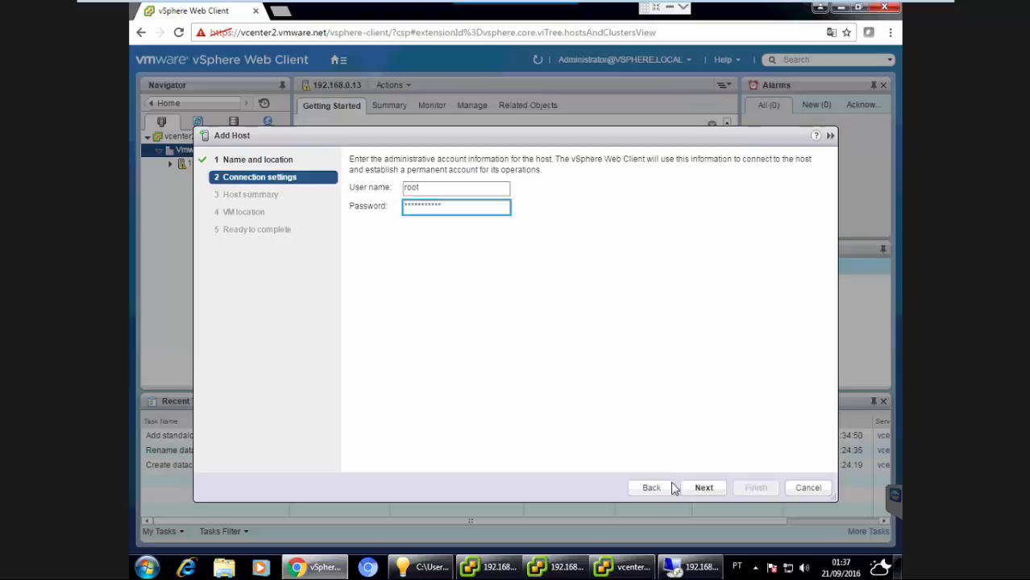
pyautogui.click(698, 493)
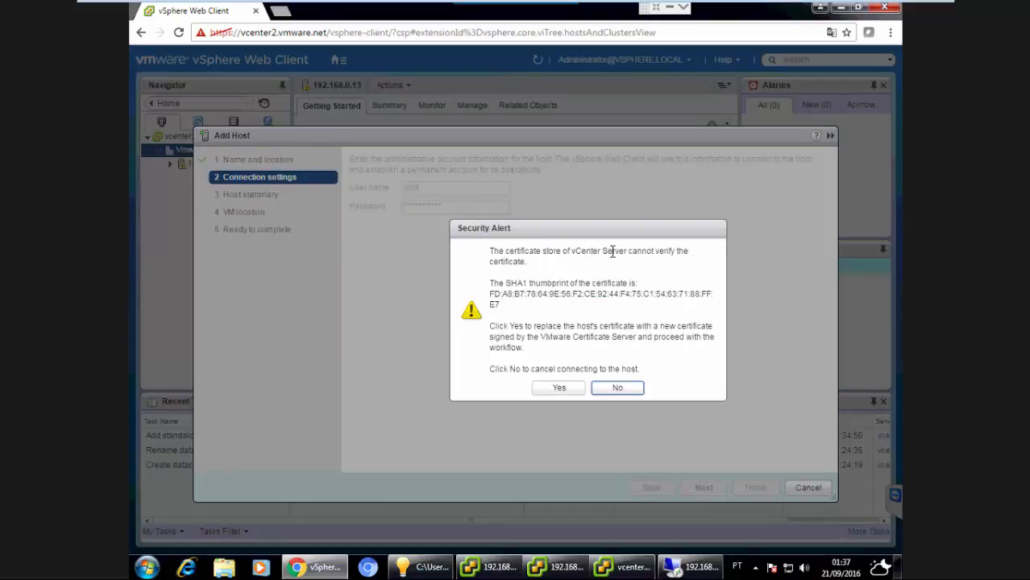
pyautogui.moveTo(612, 252); pyautogui.dragTo(581, 251)
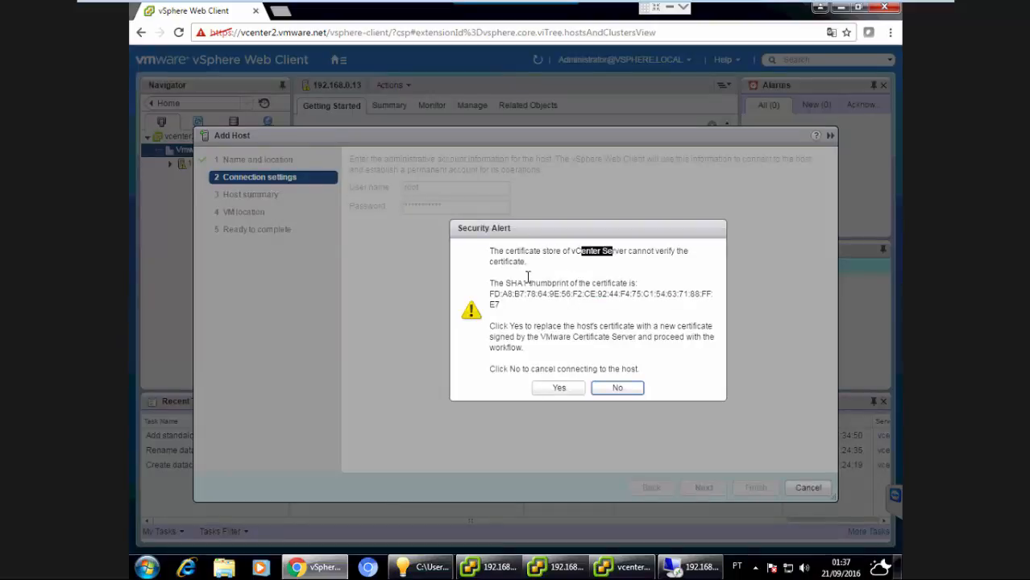
pyautogui.click(558, 389)
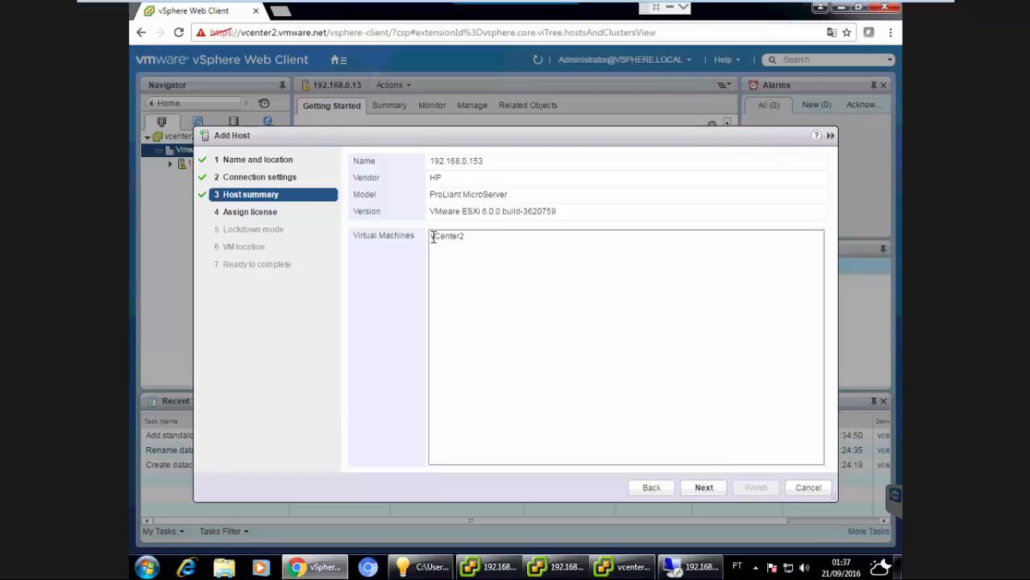
# Review the host summary of 192.168.0.153 and continue to the license page.
pyautogui.doubleClick(466, 236)
pyautogui.moveTo(430, 194); pyautogui.dragTo(497, 193)
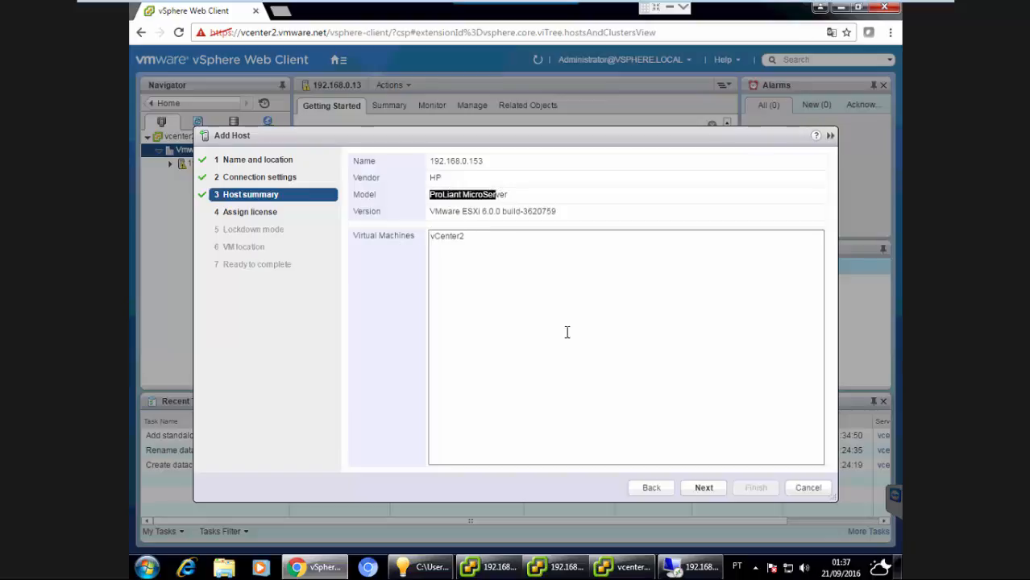
pyautogui.click(701, 489)
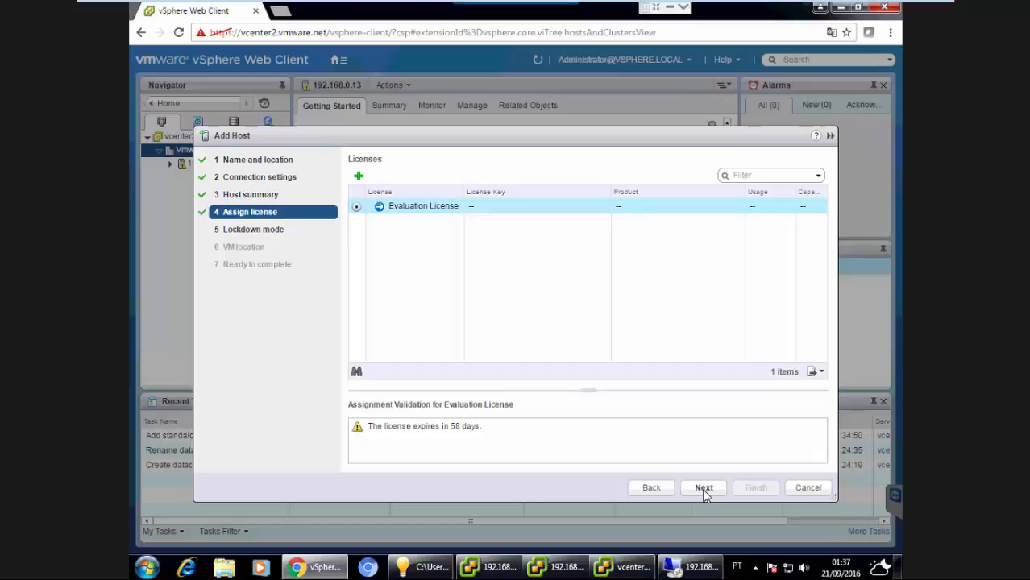
# Keep the Evaluation License, Disabled lockdown mode and Vmware VM location, and finish adding the host.
pyautogui.click(702, 488)
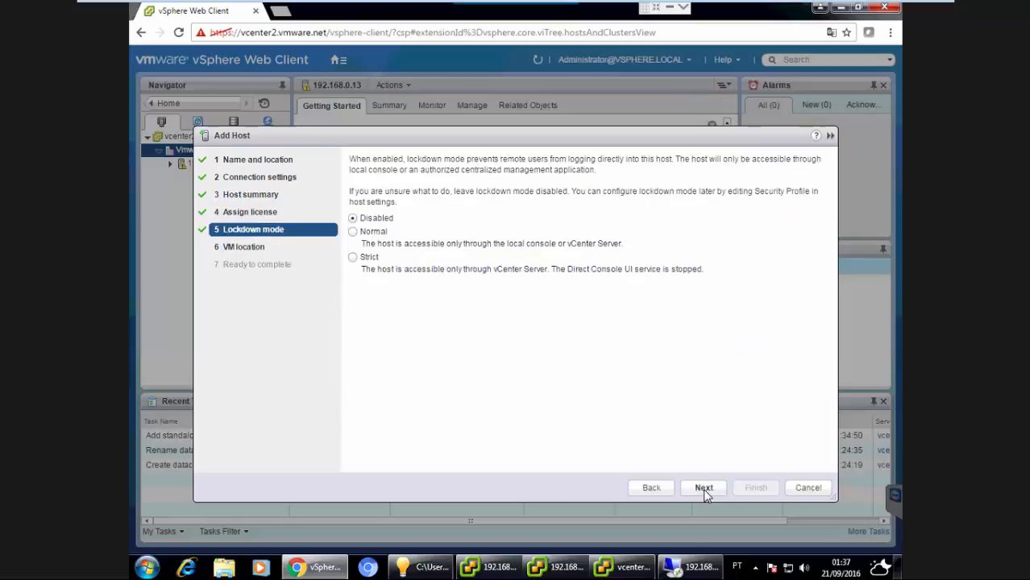
pyautogui.click(703, 488)
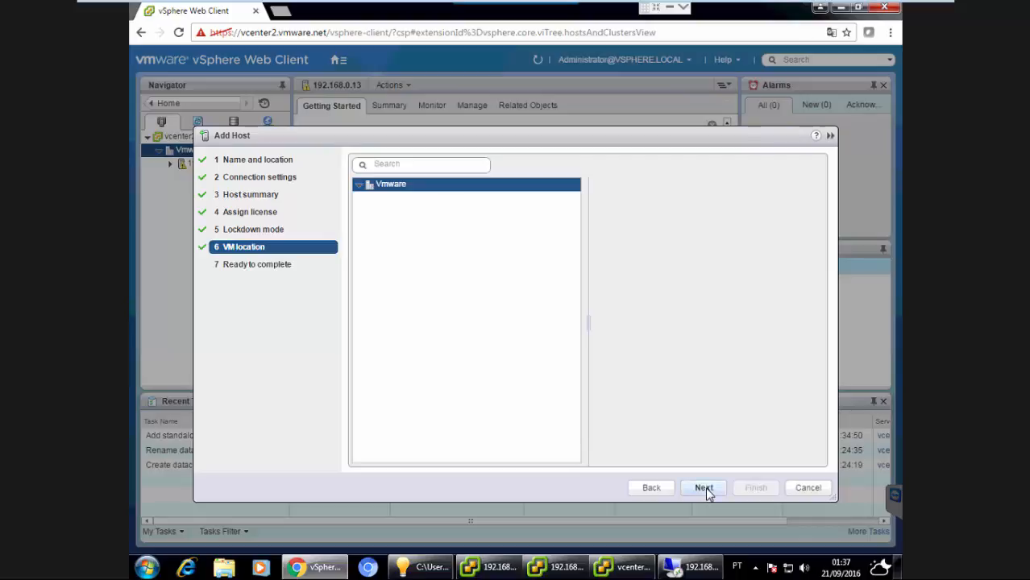
pyautogui.click(704, 488)
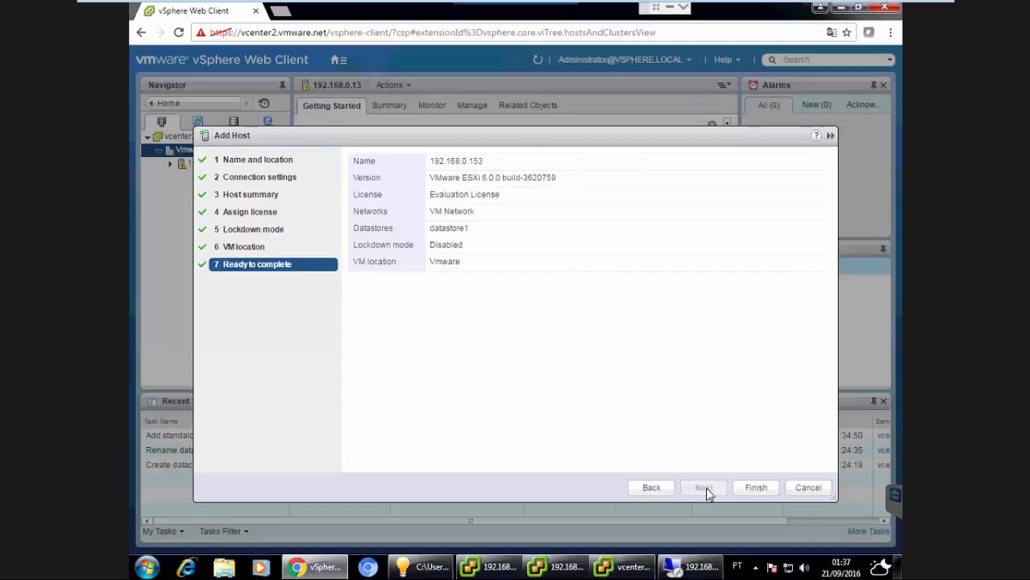
pyautogui.click(755, 488)
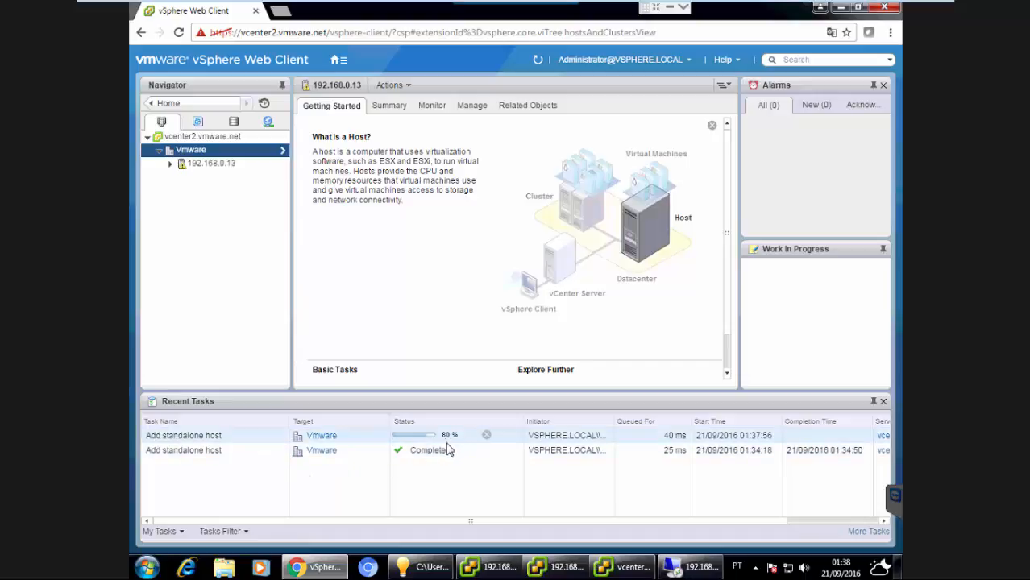
# In the vSphere Client, expand the Vmware datacenter and inspect both hosts' summary and tasks.
pyautogui.click(228, 170)
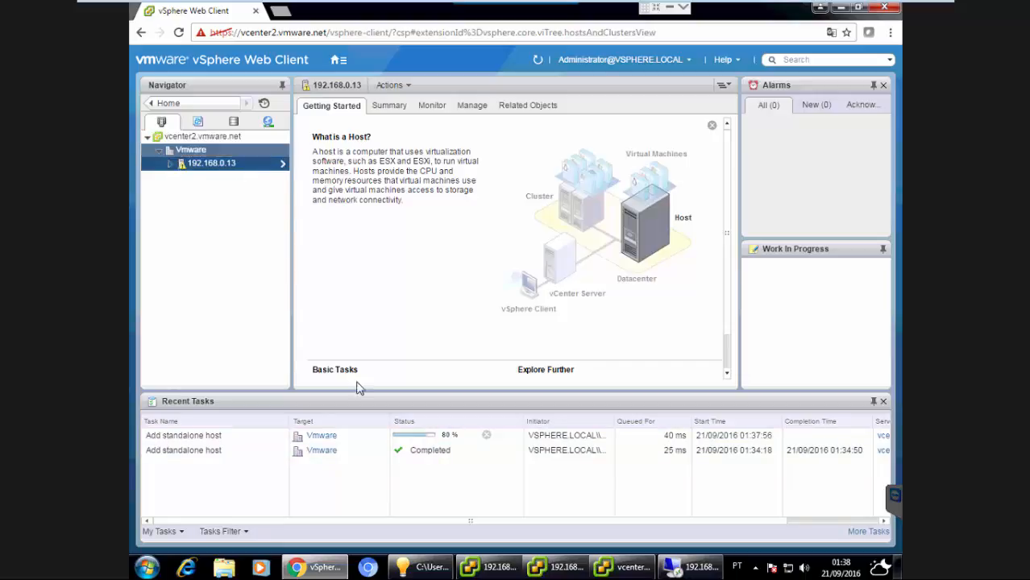
pyautogui.click(628, 568)
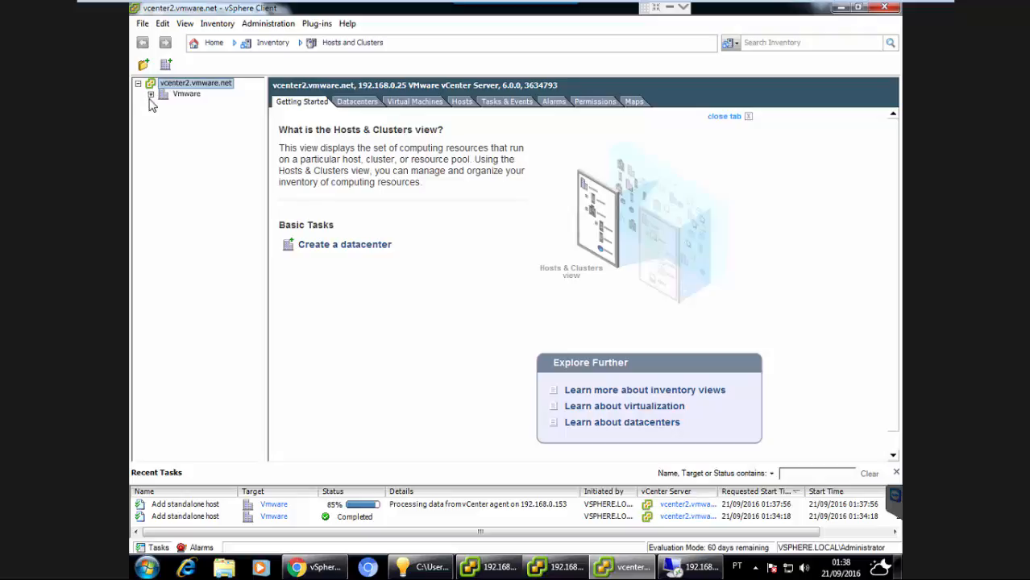
pyautogui.click(149, 95)
pyautogui.click(150, 94)
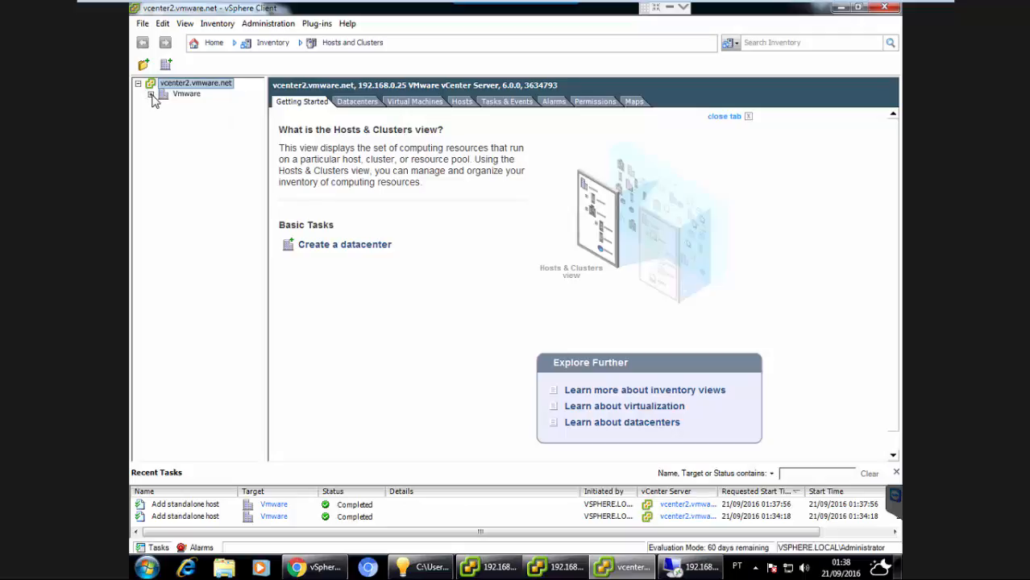
pyautogui.click(151, 94)
pyautogui.click(197, 106)
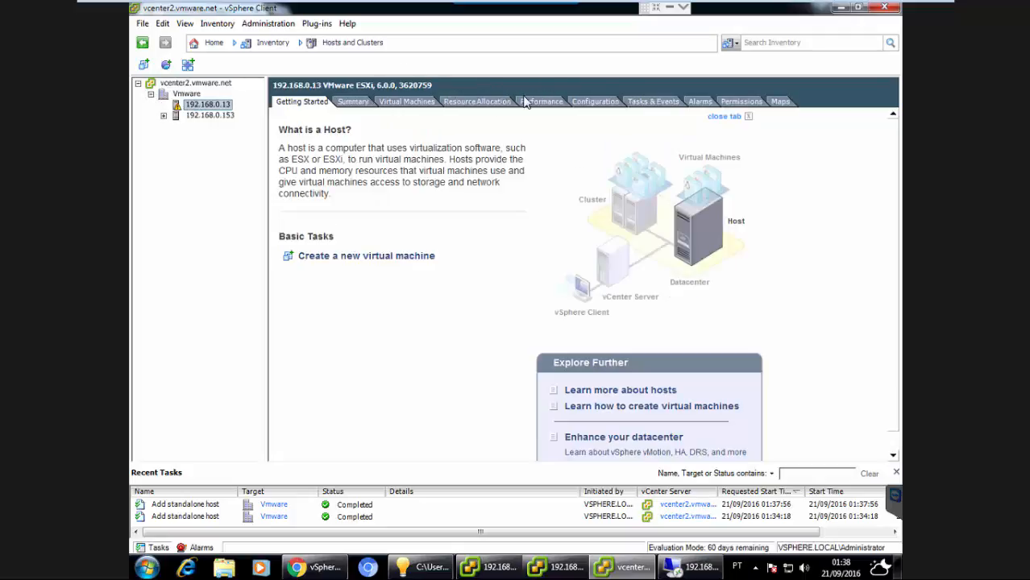
pyautogui.click(353, 103)
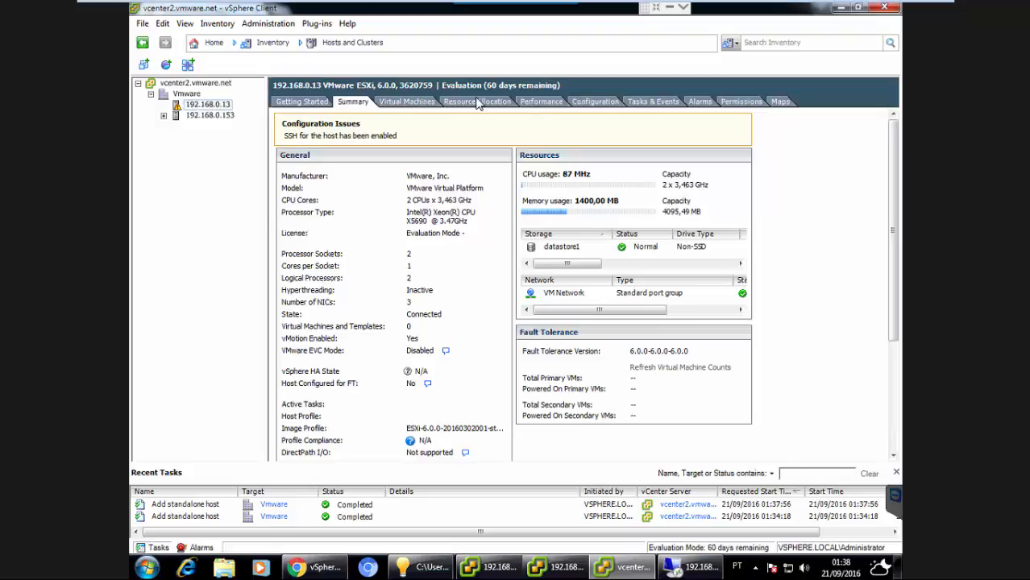
pyautogui.click(652, 102)
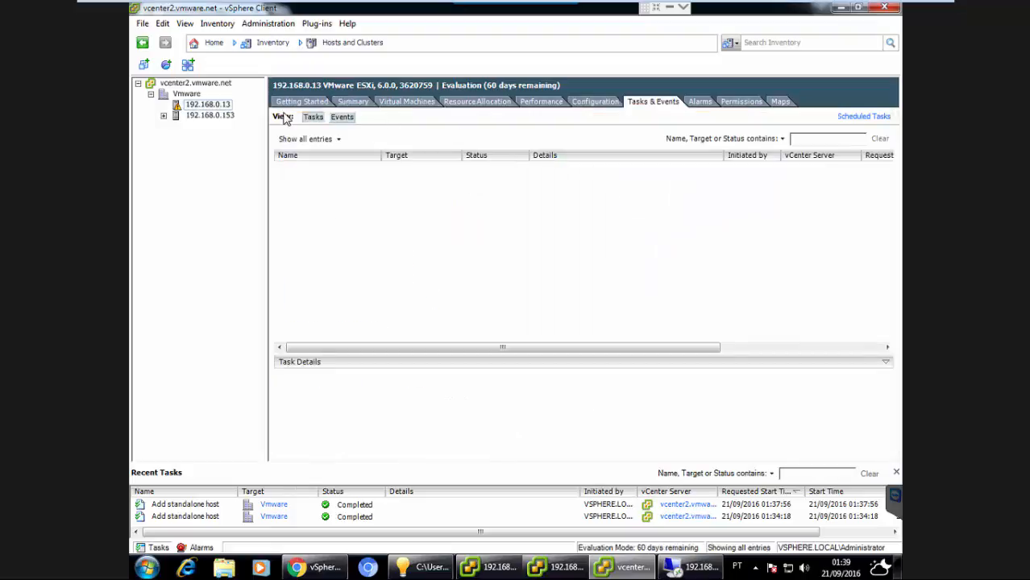
pyautogui.click(164, 116)
pyautogui.click(217, 117)
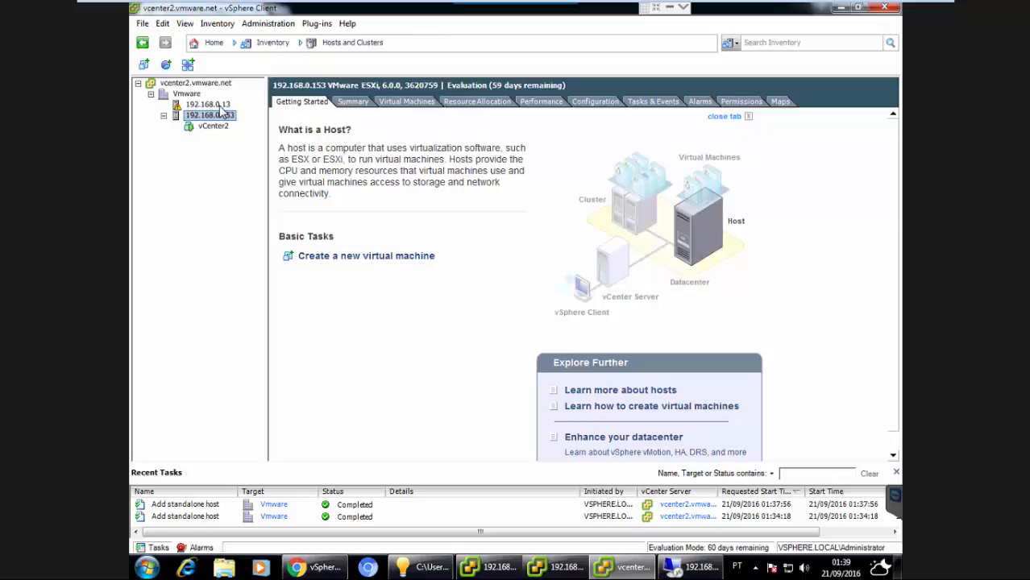
pyautogui.click(211, 105)
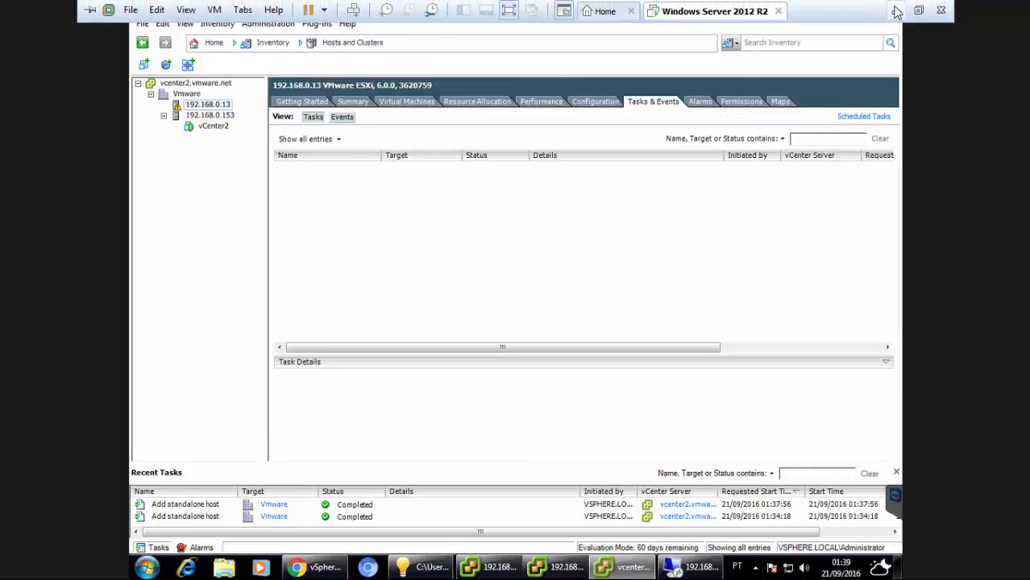
# Switch to the browser and browse the vSphere training course page.
pyautogui.click(895, 8)
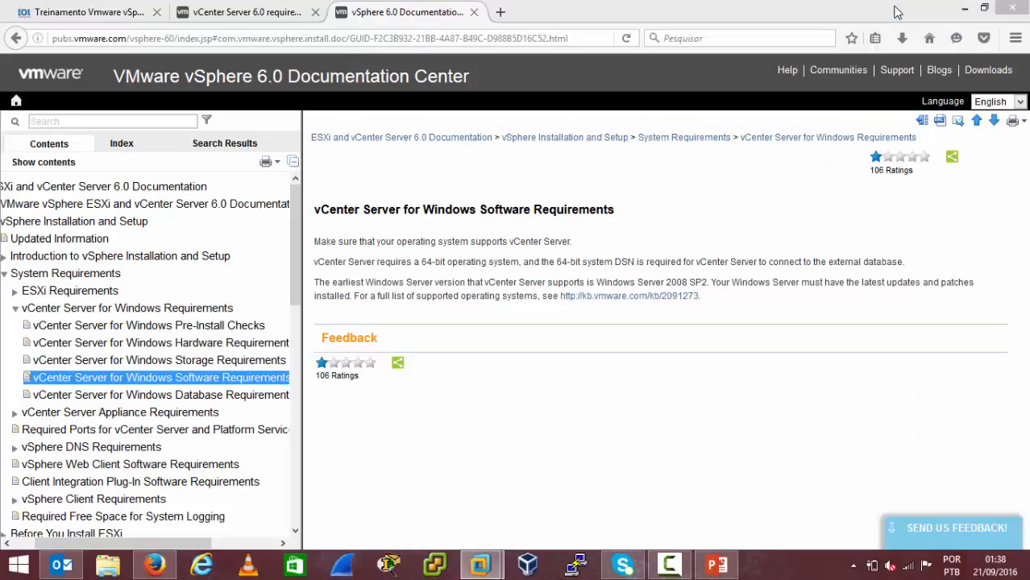
pyautogui.click(129, 12)
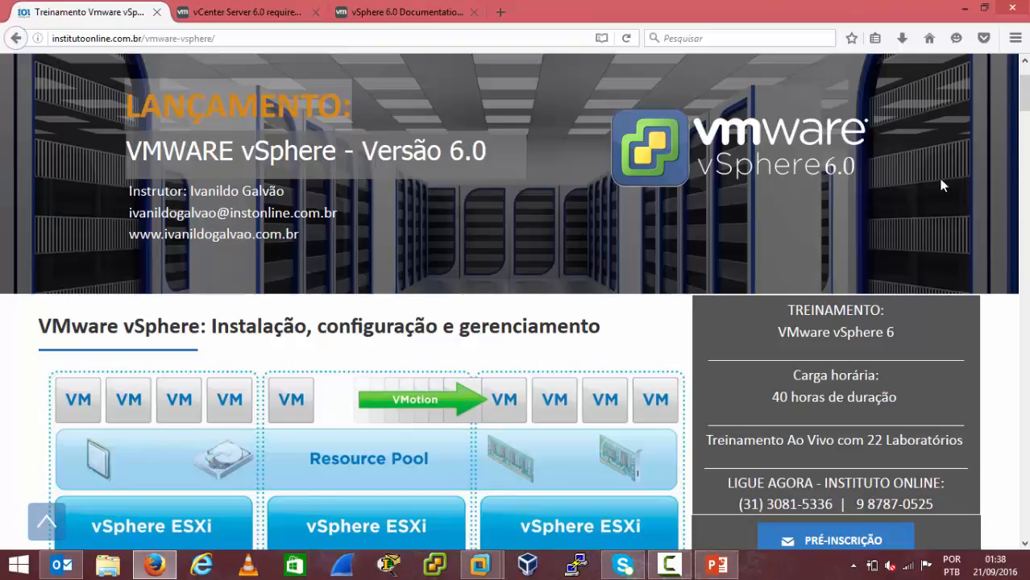
pyautogui.click(1026, 126)
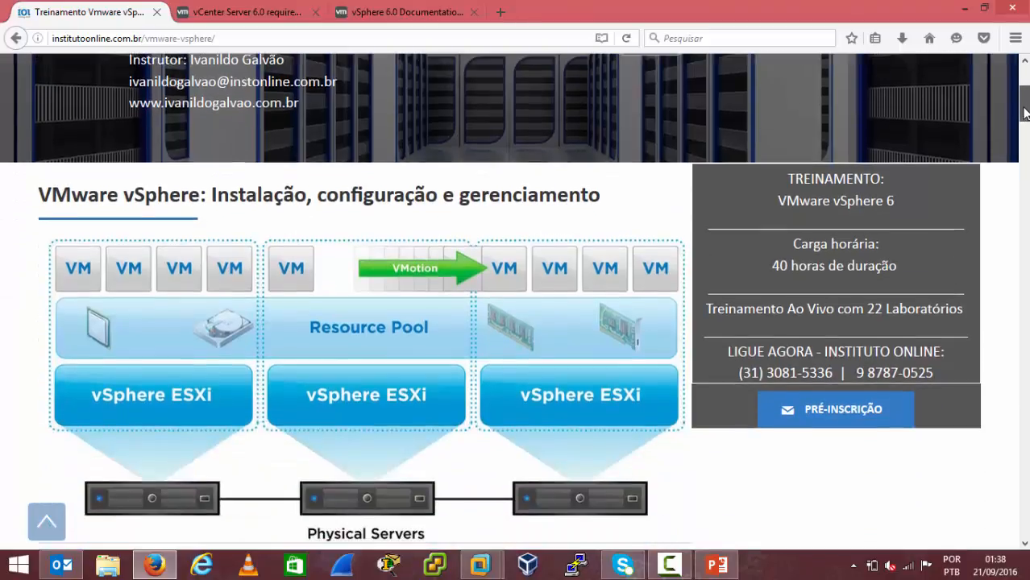
pyautogui.moveTo(1024, 137); pyautogui.dragTo(1013, 272)
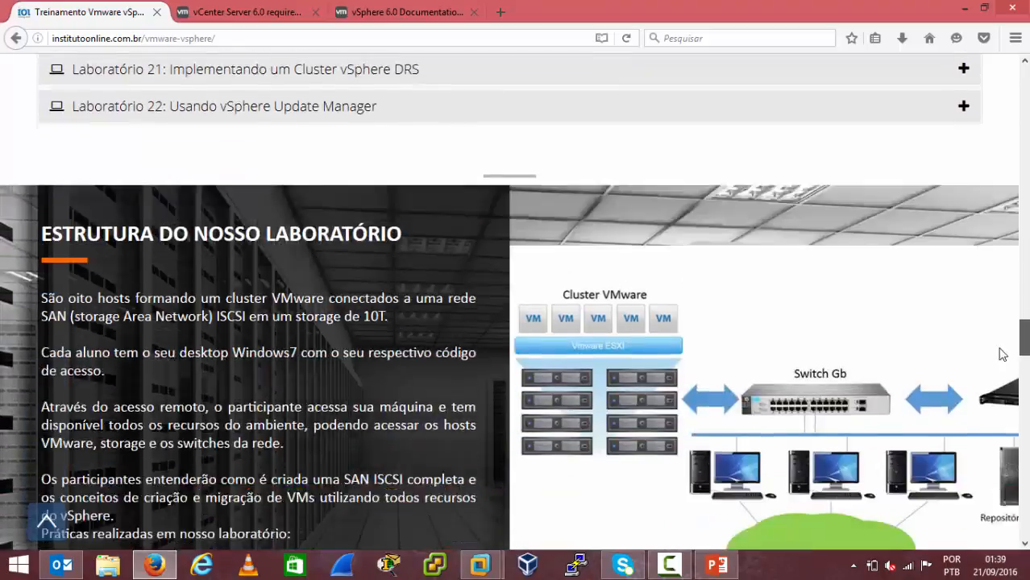
pyautogui.scroll(-3, 1002, 359)
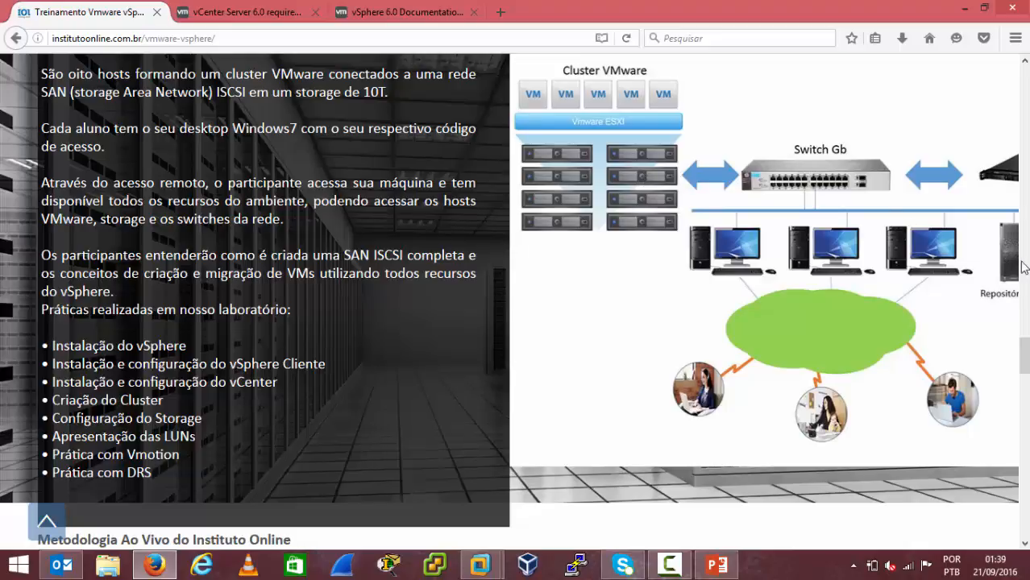
pyautogui.moveTo(1023, 355); pyautogui.dragTo(1027, 228)
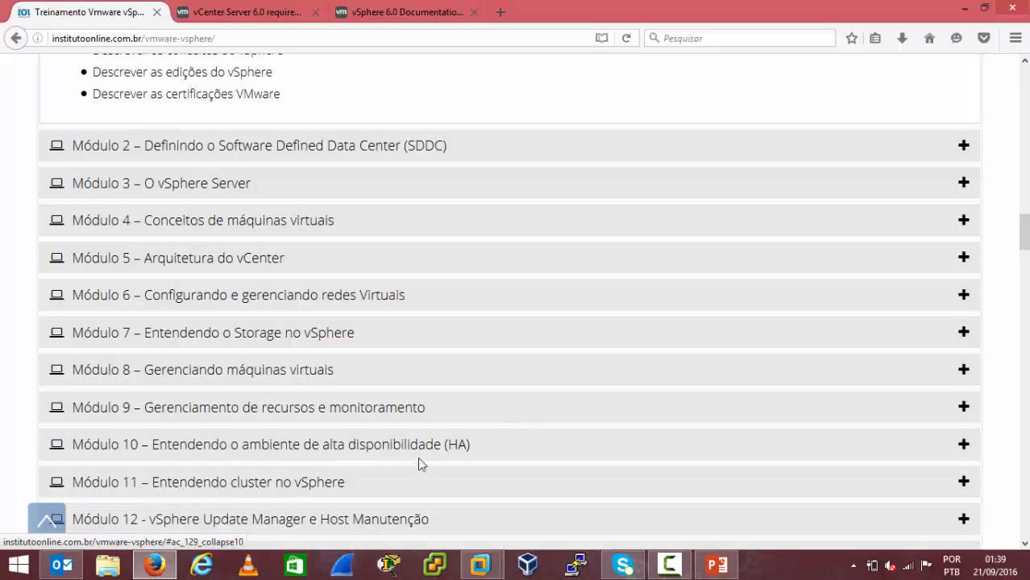
pyautogui.moveTo(1025, 238); pyautogui.dragTo(1026, 256)
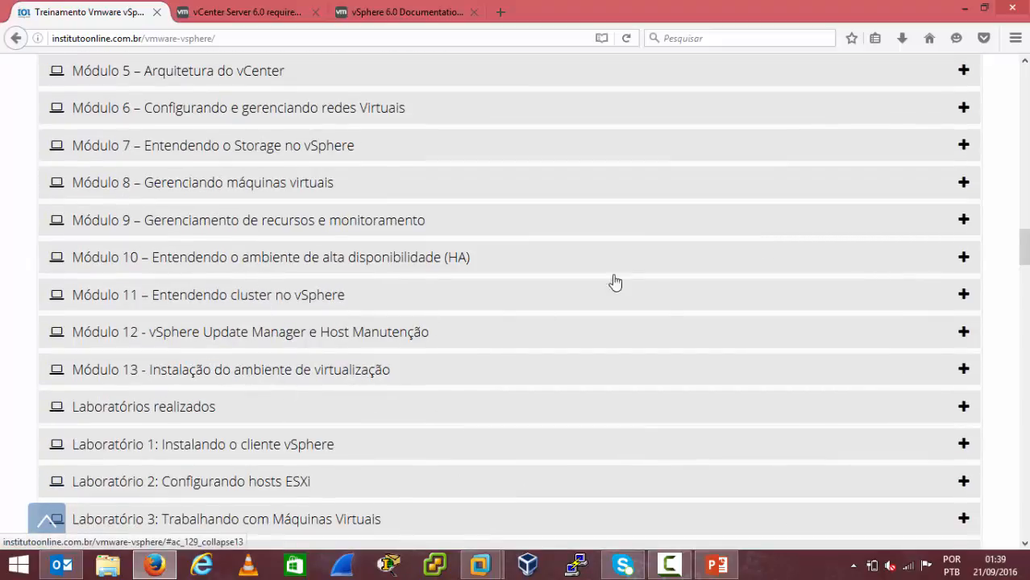
pyautogui.moveTo(1025, 252); pyautogui.dragTo(1001, 113)
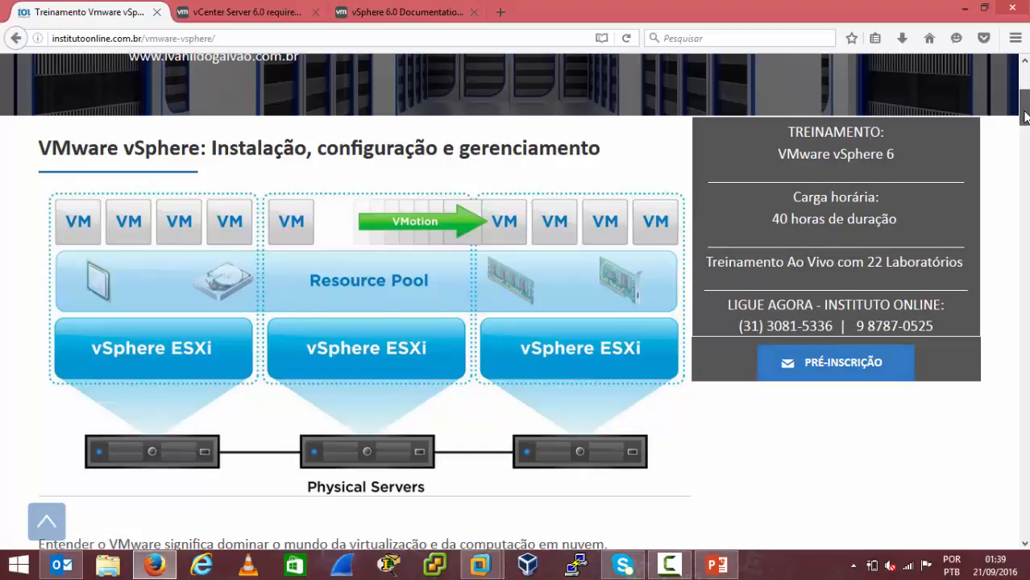
pyautogui.moveTo(1021, 113); pyautogui.dragTo(1021, 89)
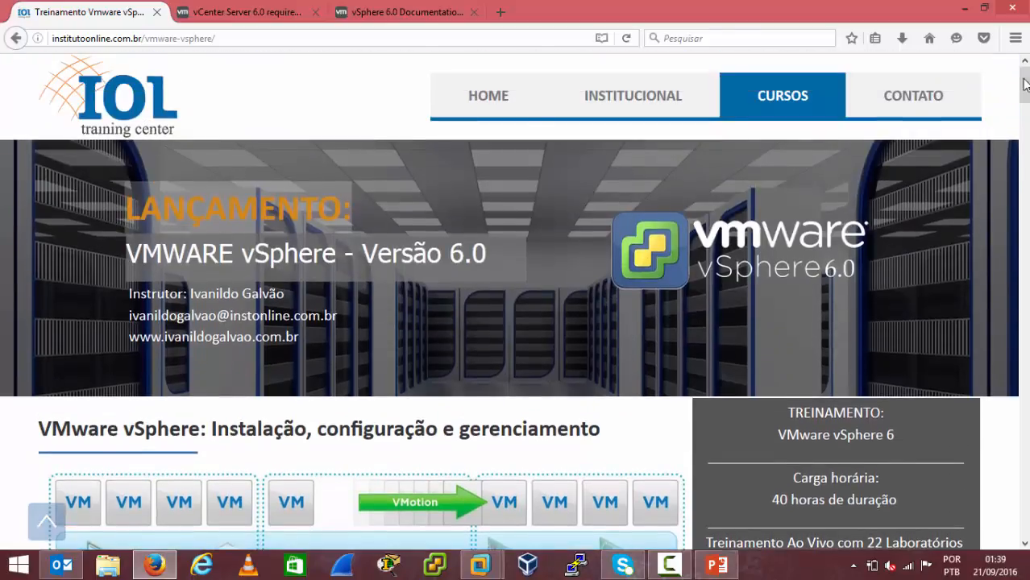
pyautogui.click(262, 41)
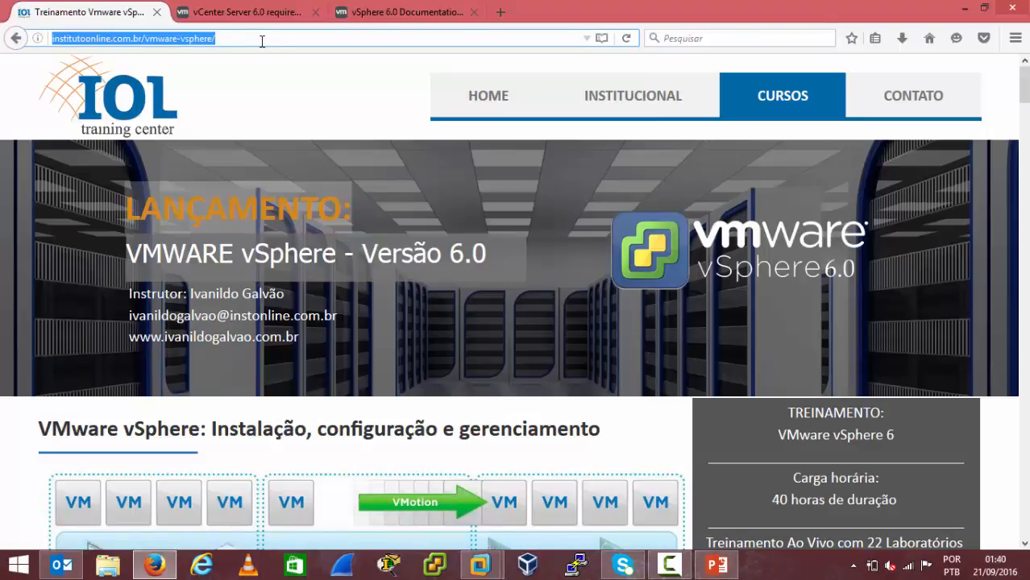
pyautogui.click(779, 575)
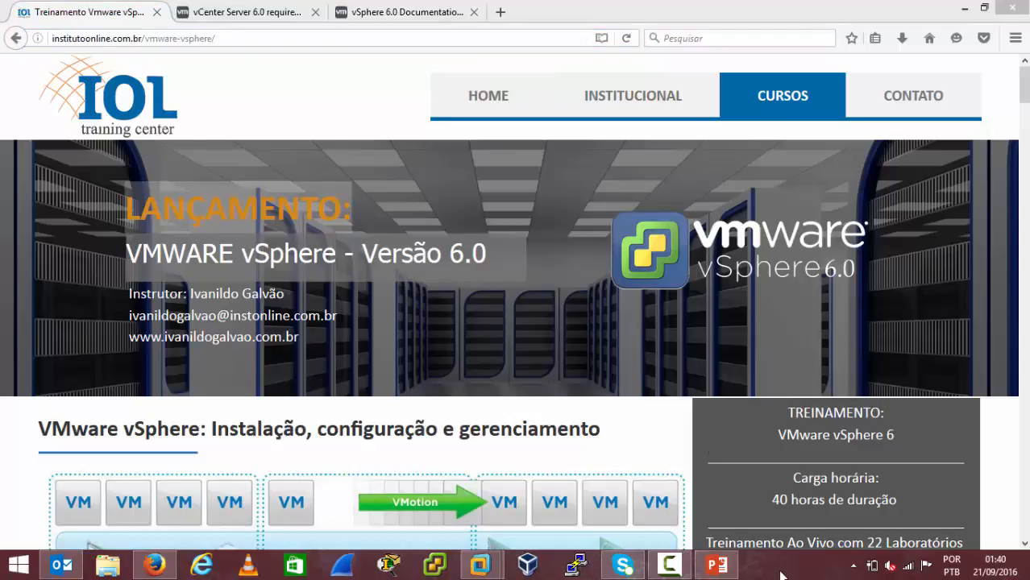